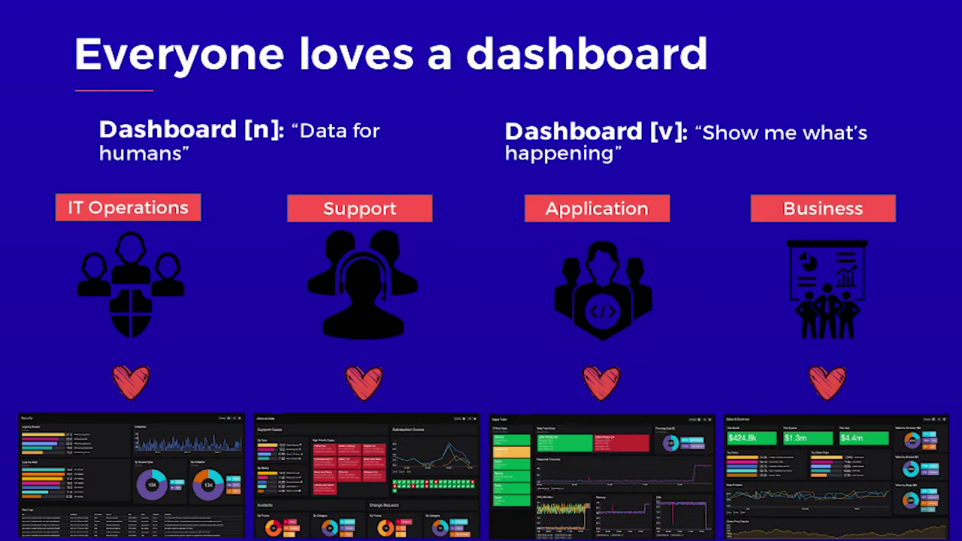
Advance the presentation past the 'Everyone loves a dashboard' slide
key("Right")
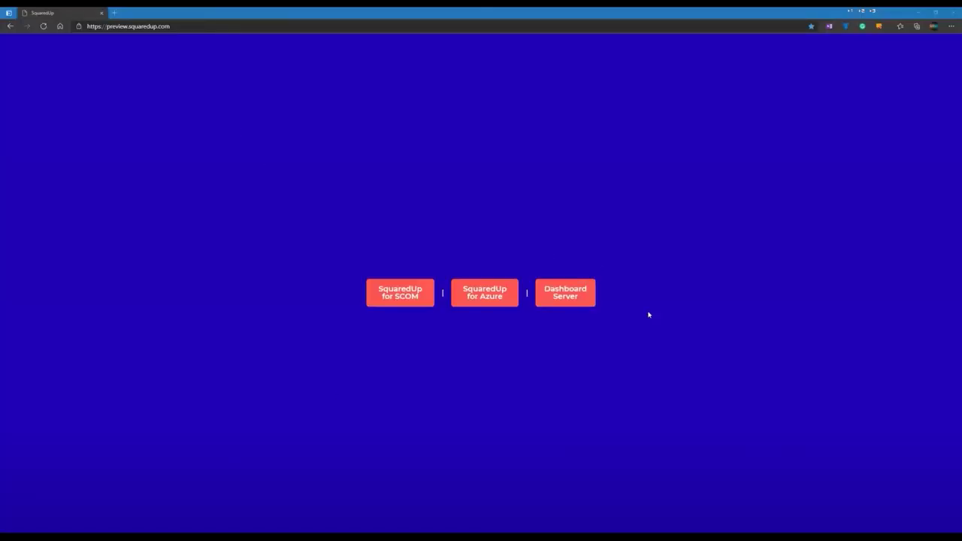
Open the Dashboard Server preview and log in with the prefilled credentials
left_click(565, 293)
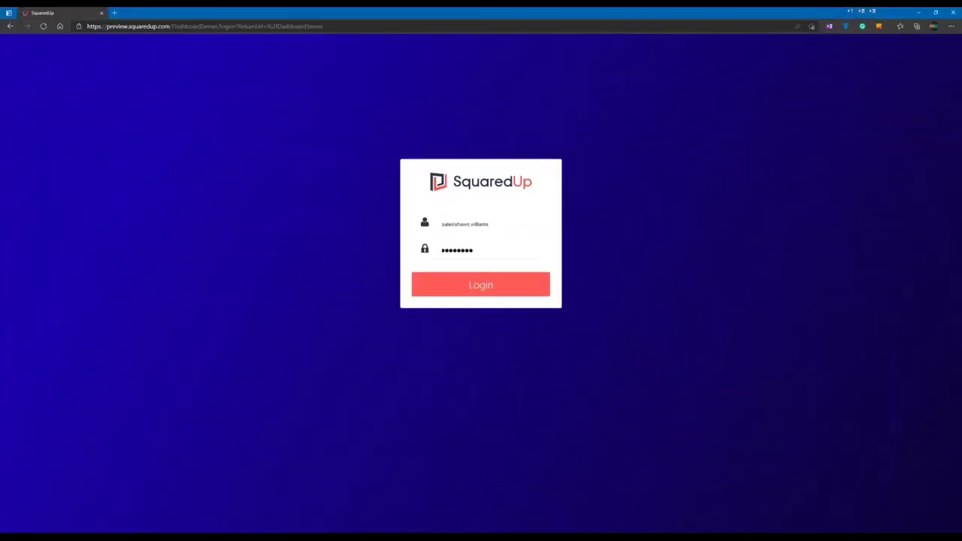
left_click(479, 288)
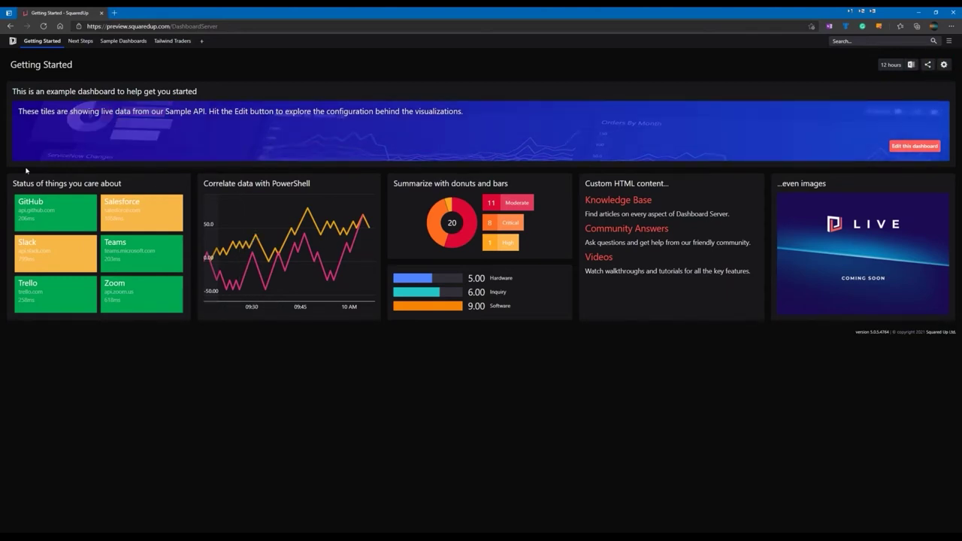
In edit mode, inspect the status tile's 'checks' response data and Green/Yellow/Red state mapping
left_click(944, 66)
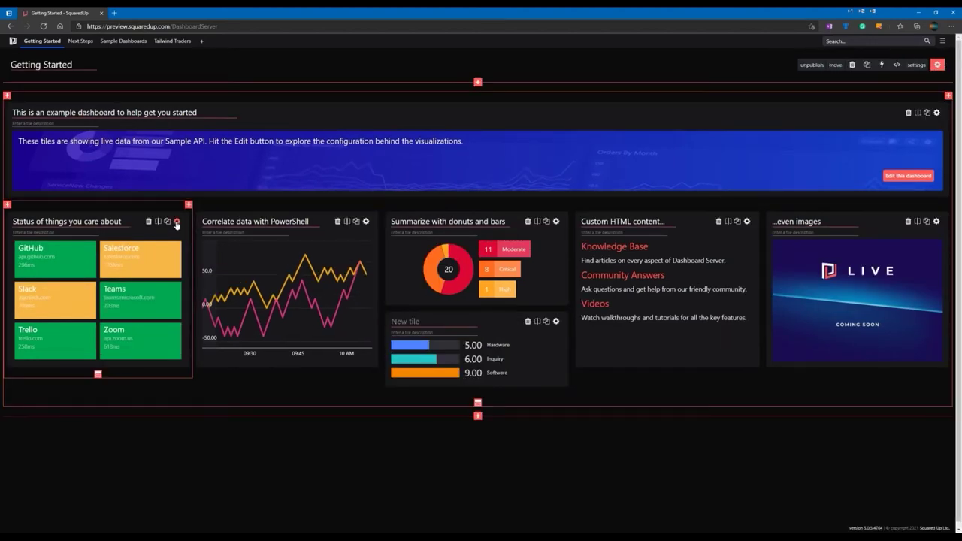
left_click(177, 221)
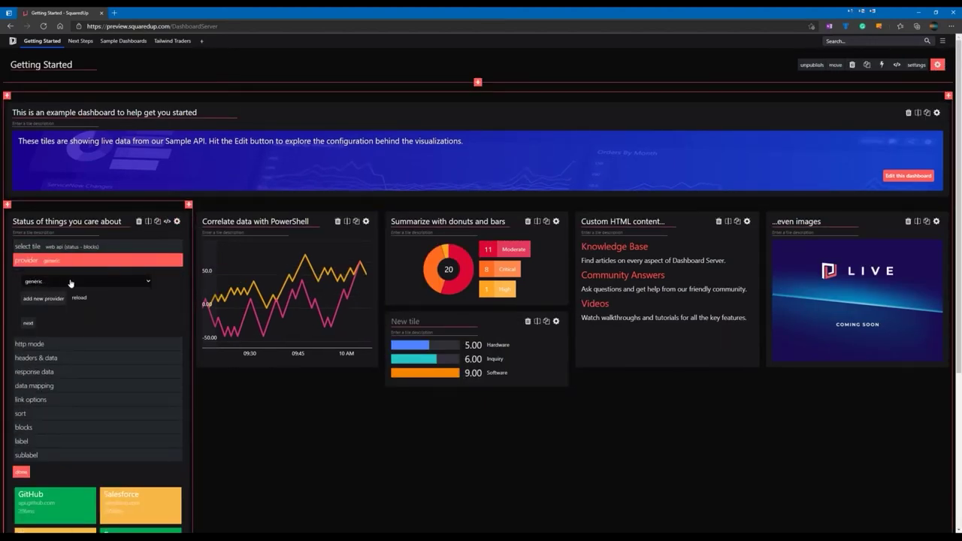
left_click(87, 373)
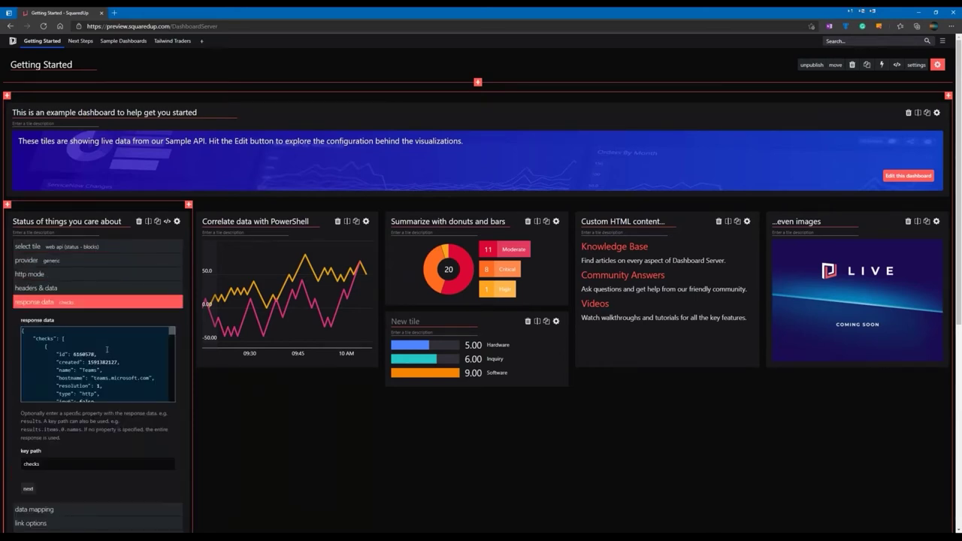
scroll(98, 364, "down", 1)
scroll(95, 428, "down", 1)
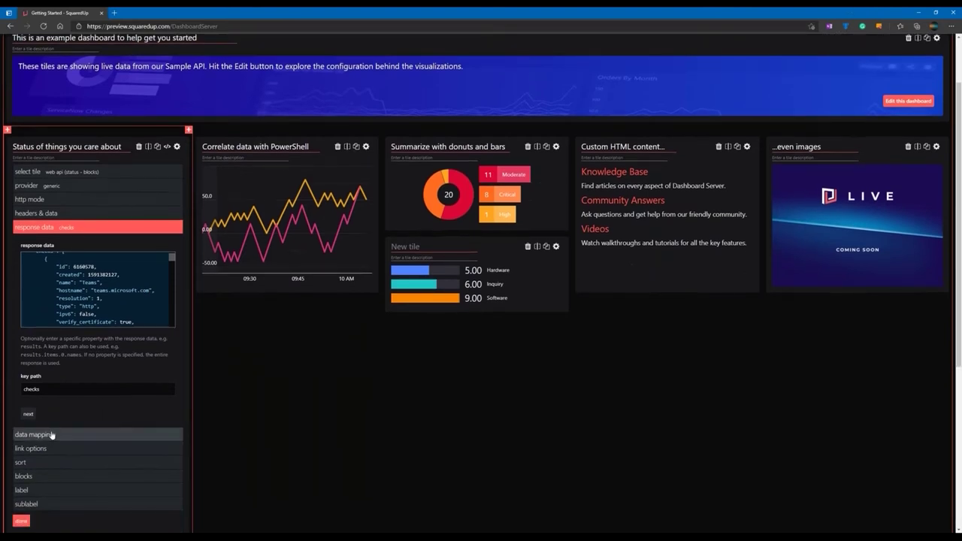
left_click(52, 429)
scroll(76, 338, "down", 1)
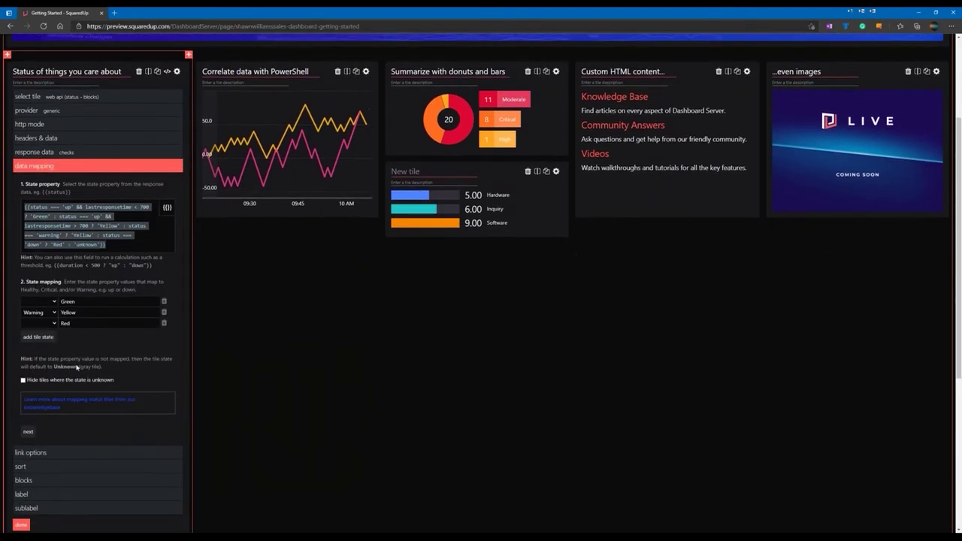
scroll(45, 421, "down", 2)
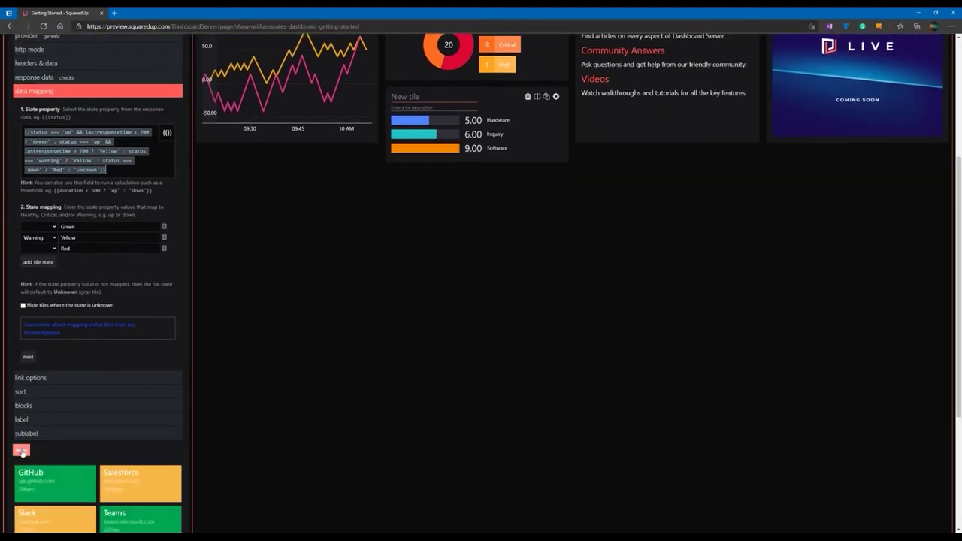
Close the status tile settings, then review the PowerShell chart tile's script and data range
left_click(21, 451)
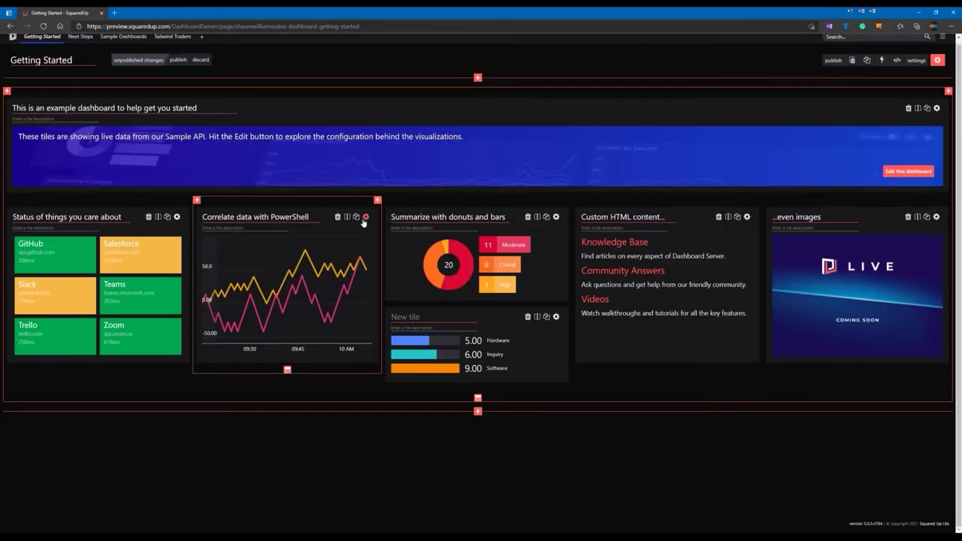
left_click(366, 216)
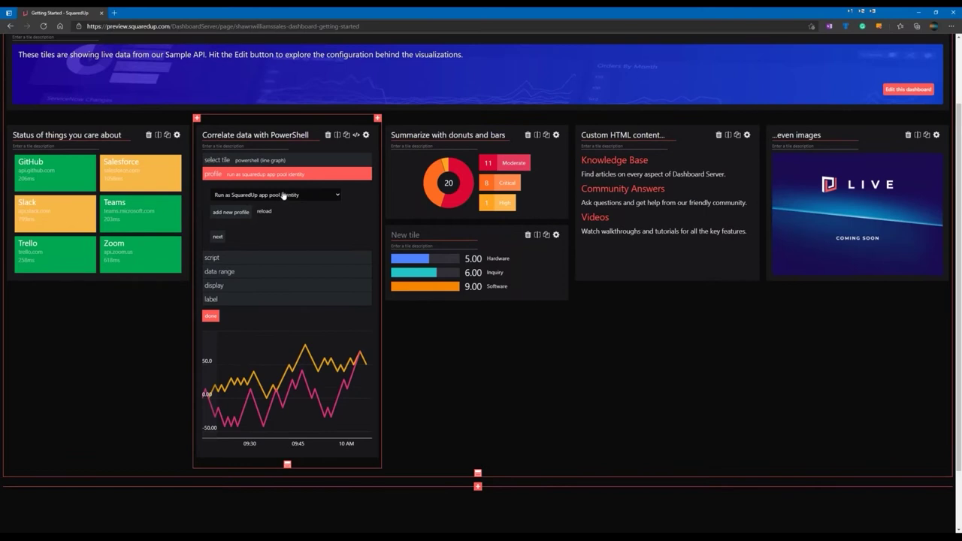
left_click(217, 236)
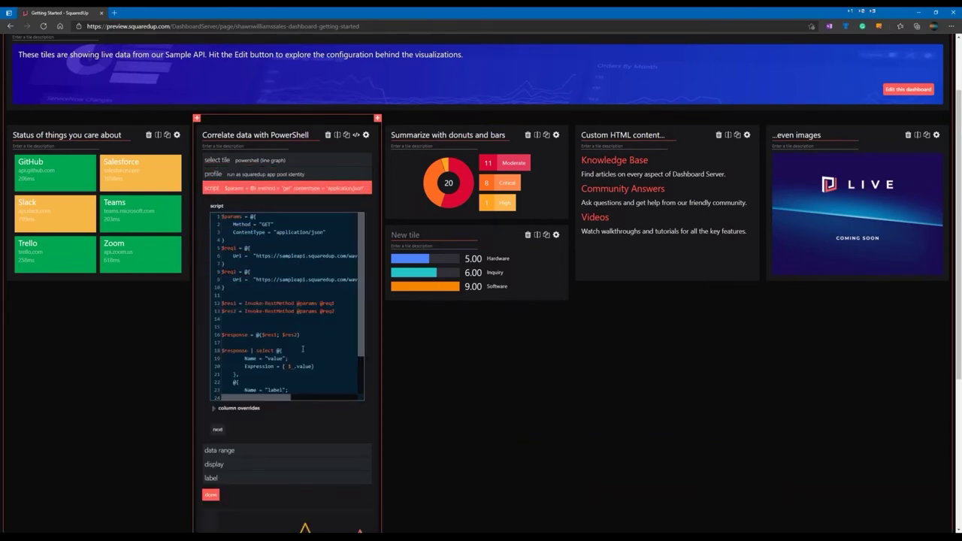
left_click(241, 453)
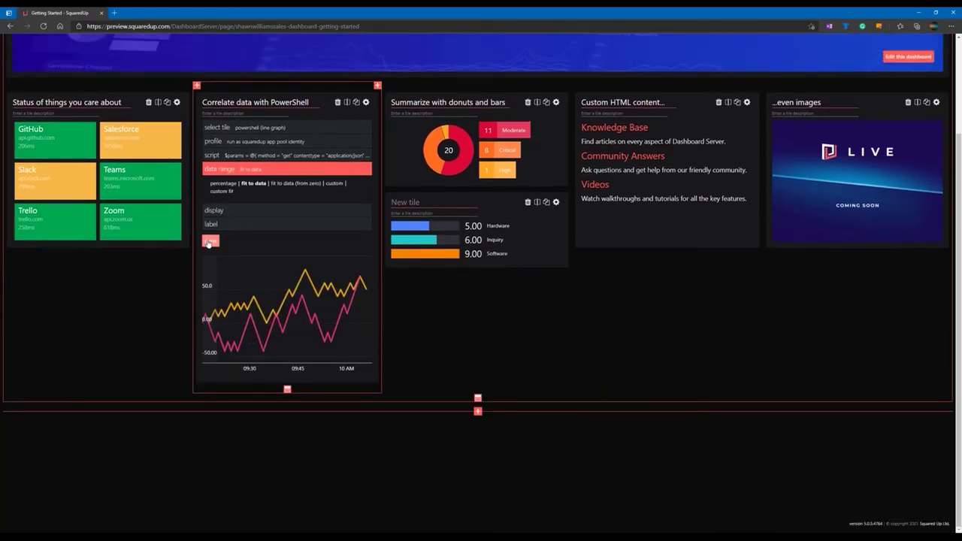
left_click(209, 242)
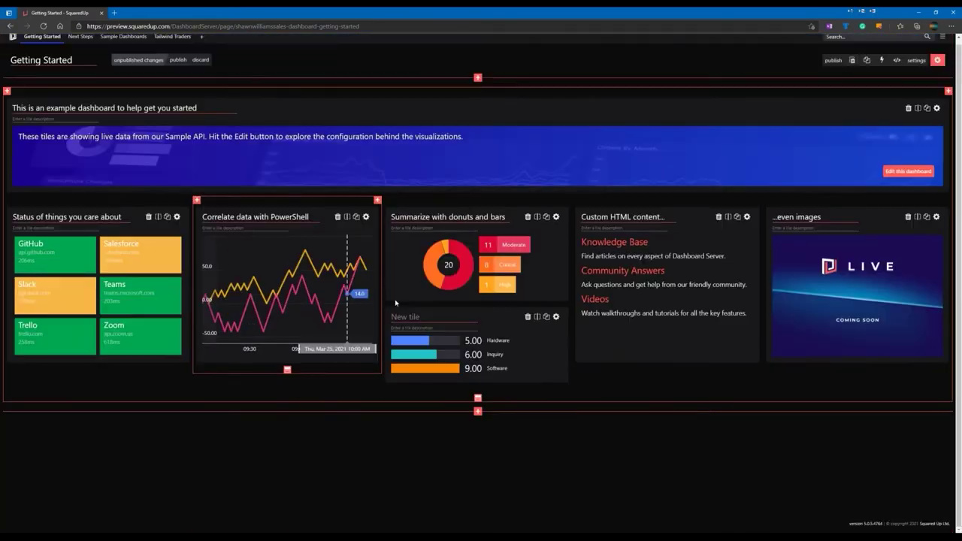
Leave edit mode discarding unpublished changes, then open the Next Steps dashboard
left_click(937, 60)
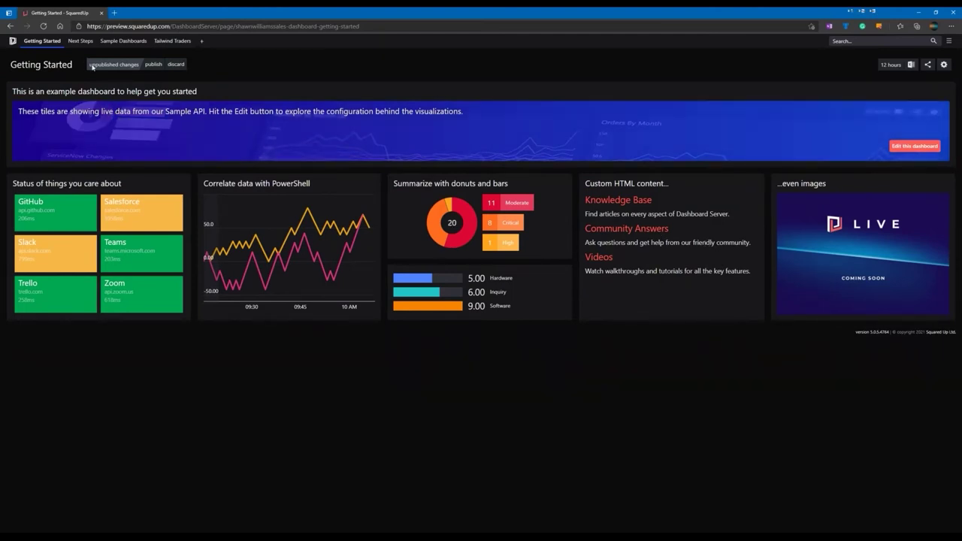
left_click(176, 64)
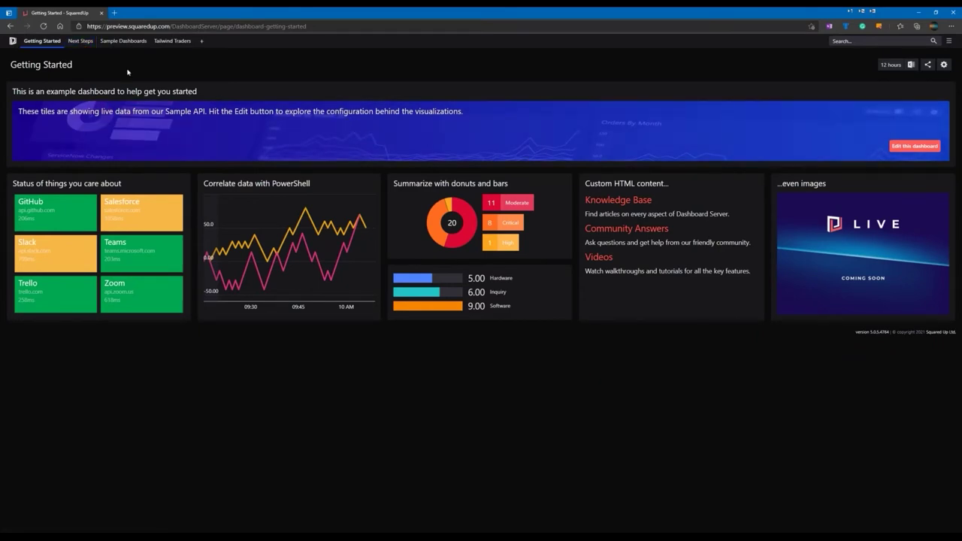
left_click(80, 41)
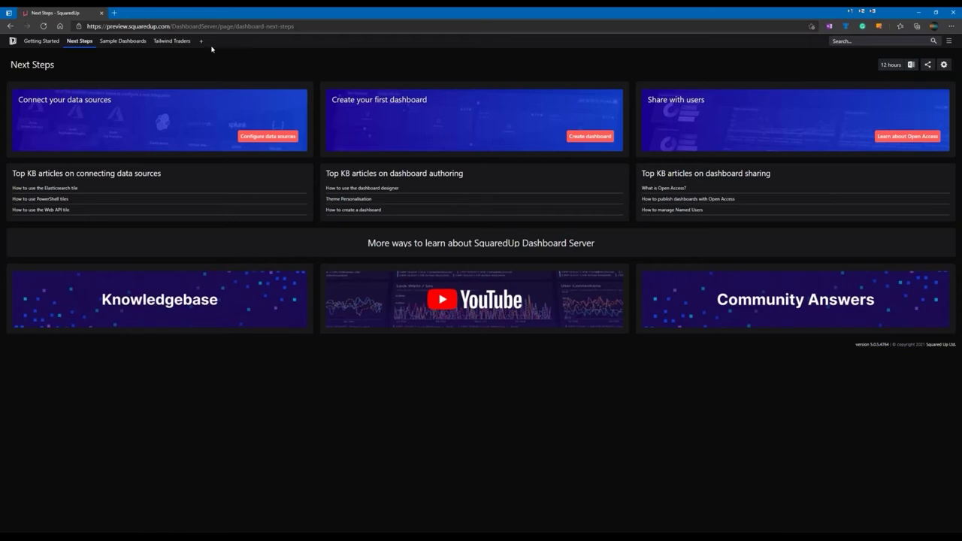
Open the VMwareTokenAPI PowerShell profile from the system admin pages for editing
left_click(949, 40)
left_click(931, 57)
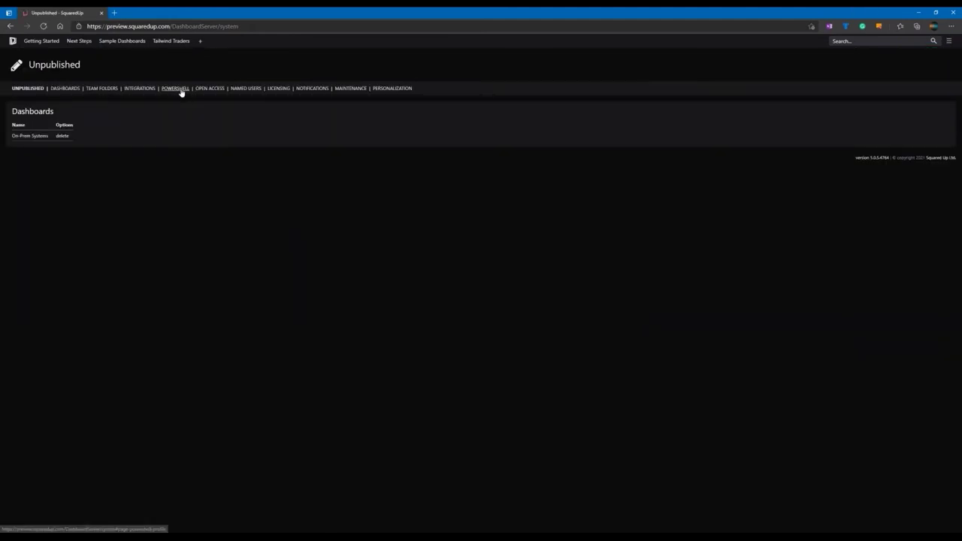
left_click(181, 91)
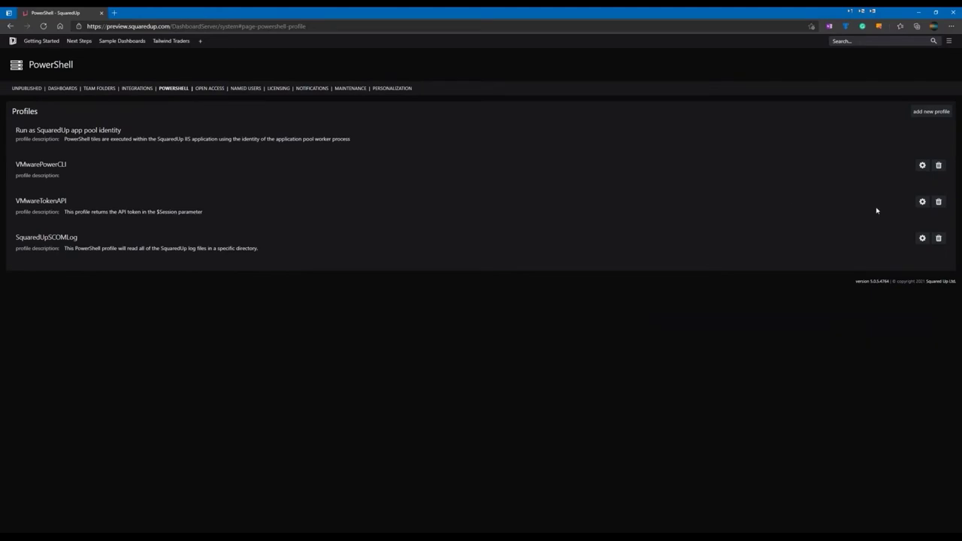
left_click(922, 201)
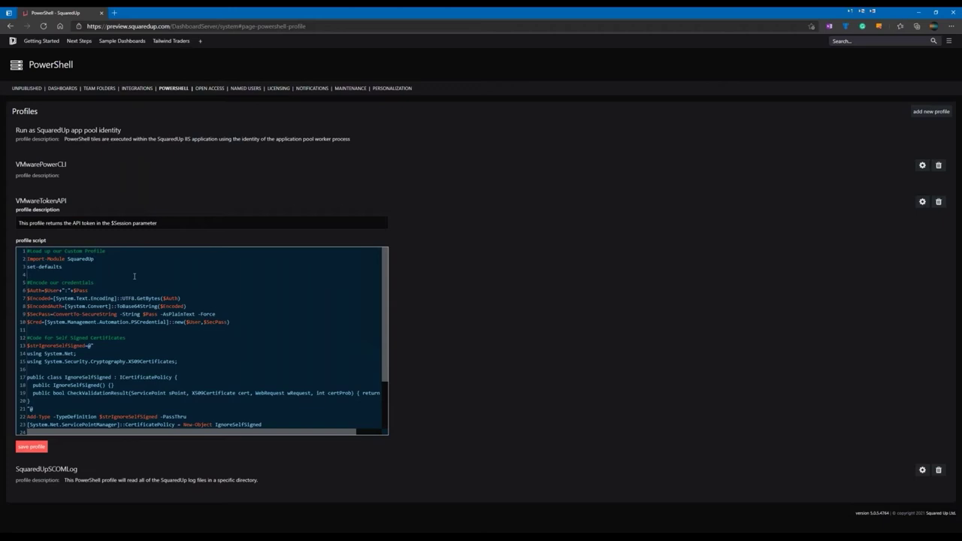
Walk through the profile script's credential encoding, self-signed certificate handling, $Headers and Invoke-RestMethod lines
left_click(239, 321, "shift")
left_click(239, 322)
key("Down")
key("Down")
key("Down")
scroll(239, 321, "down", 2)
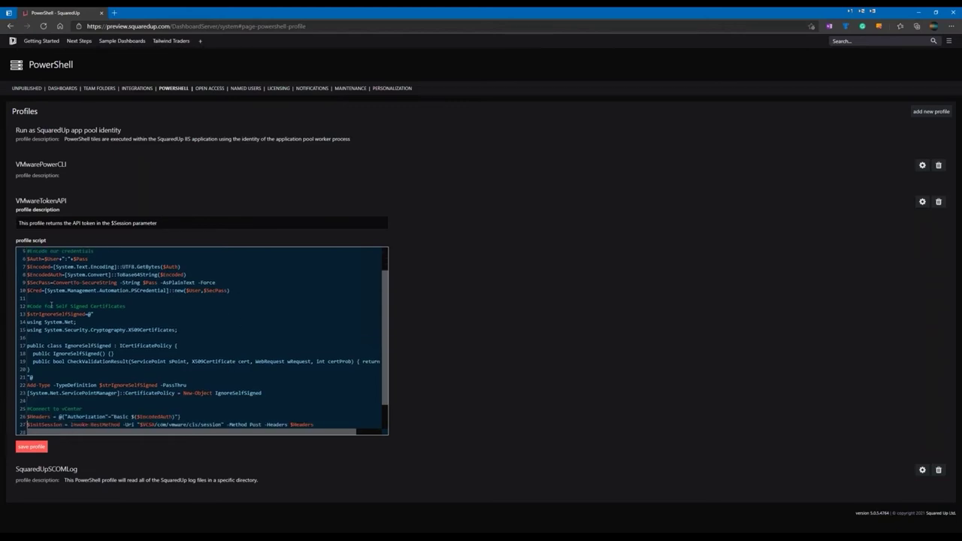
left_click_drag(52, 306, 118, 306)
left_click(108, 321)
scroll(90, 361, "down", 2)
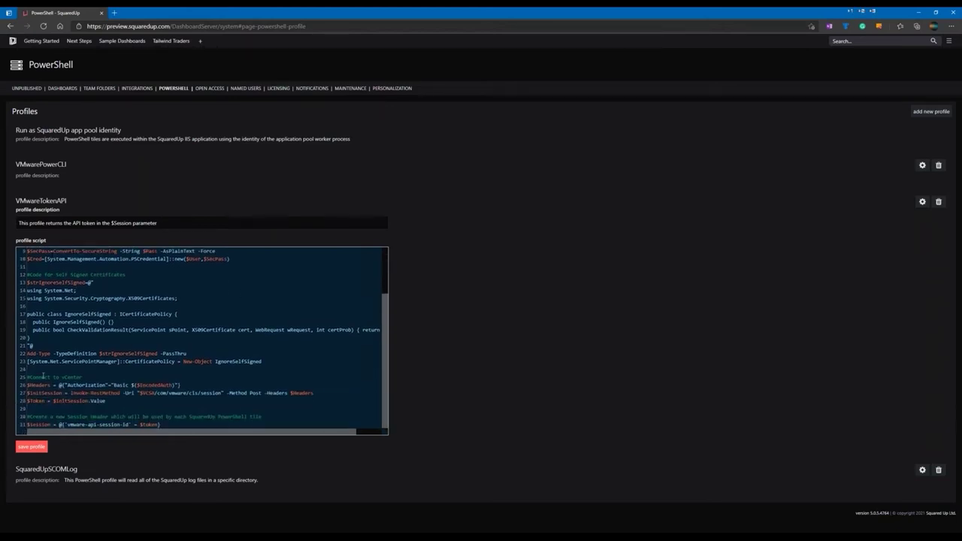
left_click_drag(37, 384, 182, 383)
left_click(158, 392)
left_click_drag(71, 392, 314, 390)
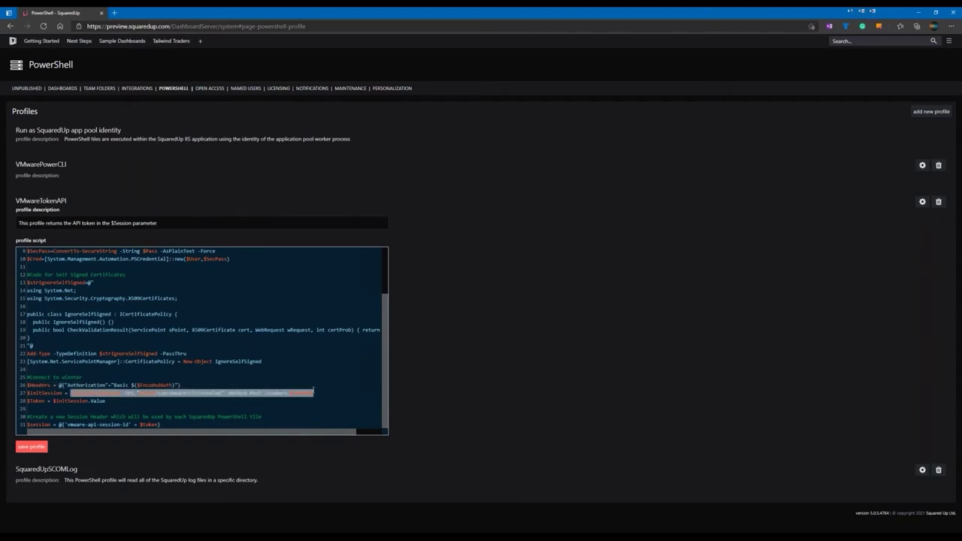
left_click(40, 424)
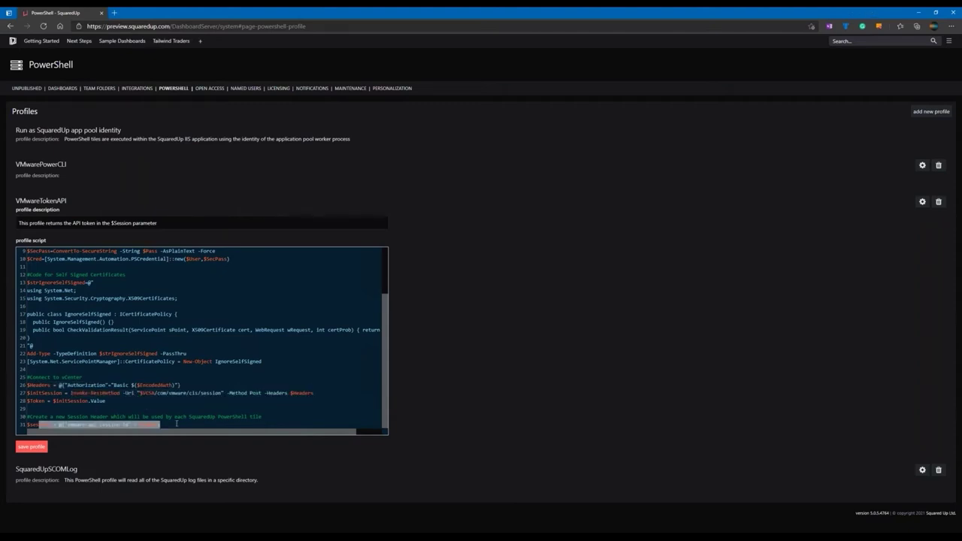
Save the VMwareTokenAPI profile and create a new folder named 'Webinar'
left_click(25, 448)
left_click(199, 42)
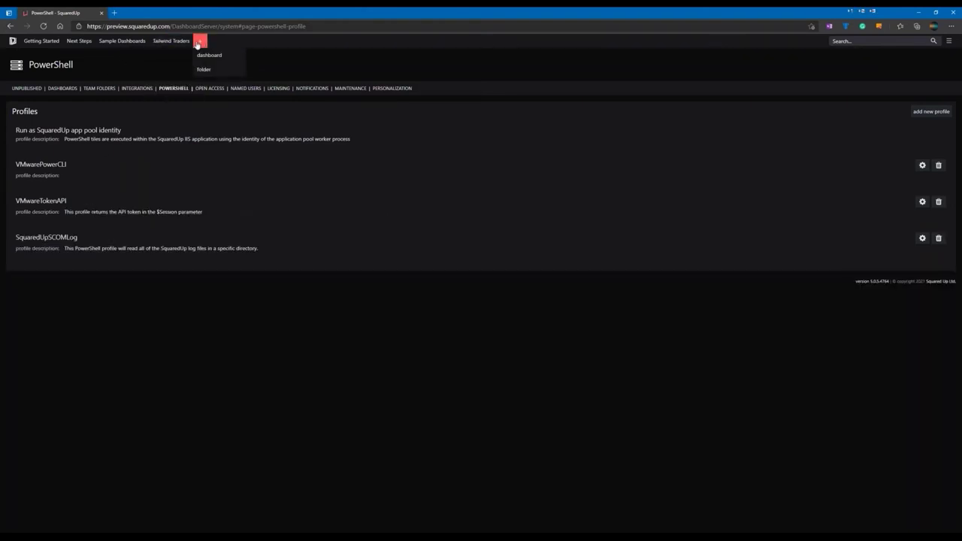
left_click(215, 70)
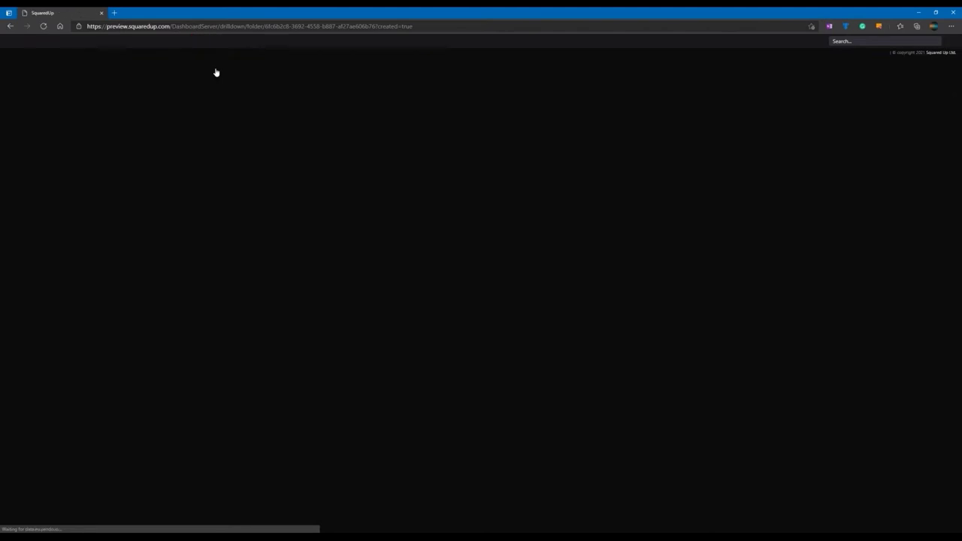
key("ctrl+a")
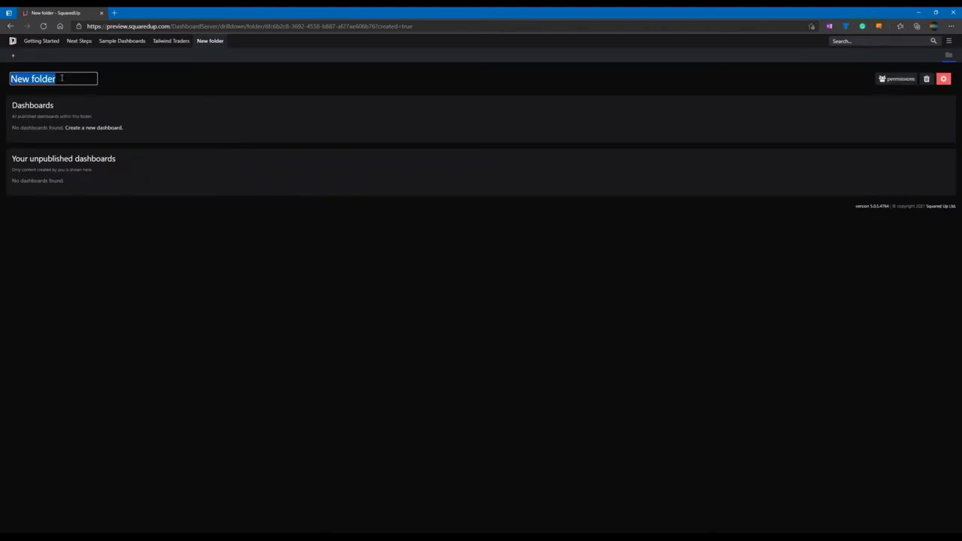
type("Webinar")
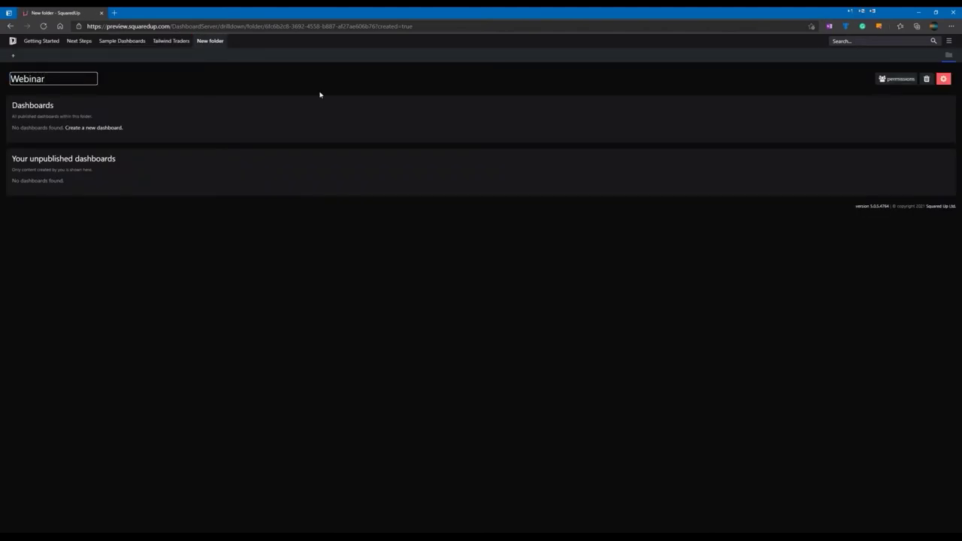
key("Return")
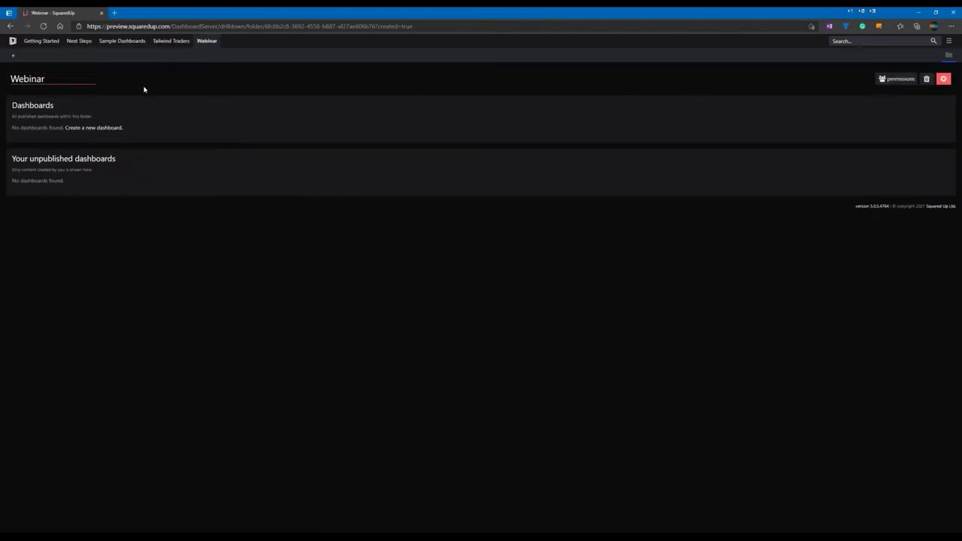
Create a new dashboard in the Webinar folder with a single full-width tile layout
left_click(13, 56)
left_click(22, 66)
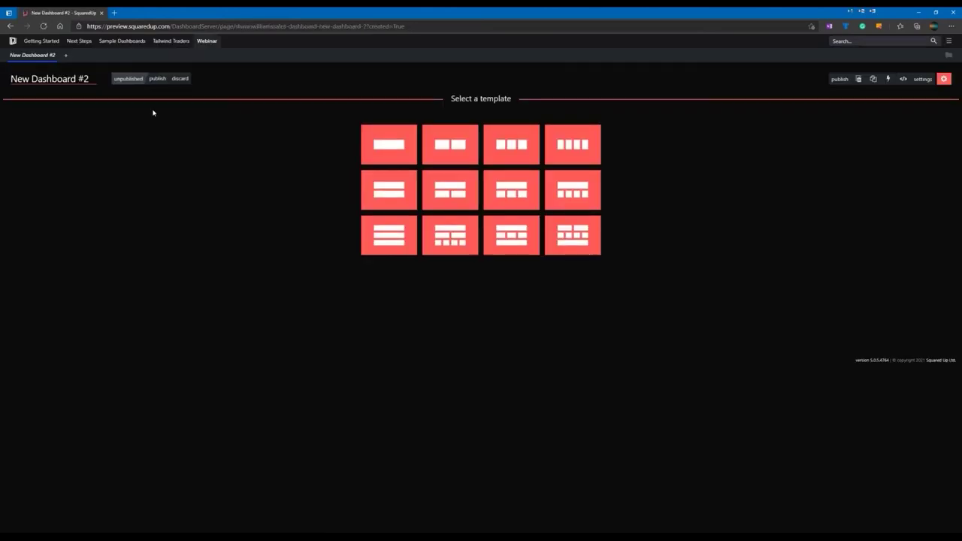
left_click(393, 149)
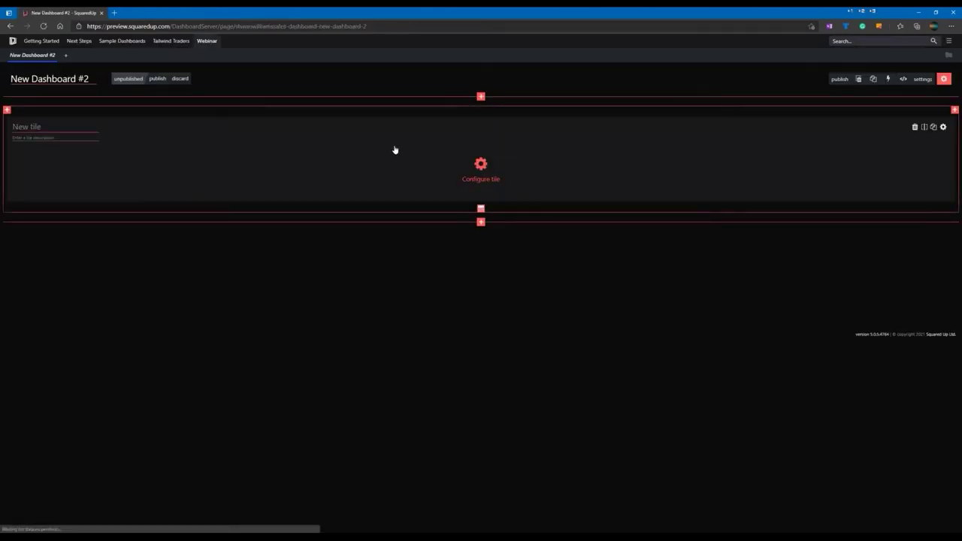
left_click(481, 163)
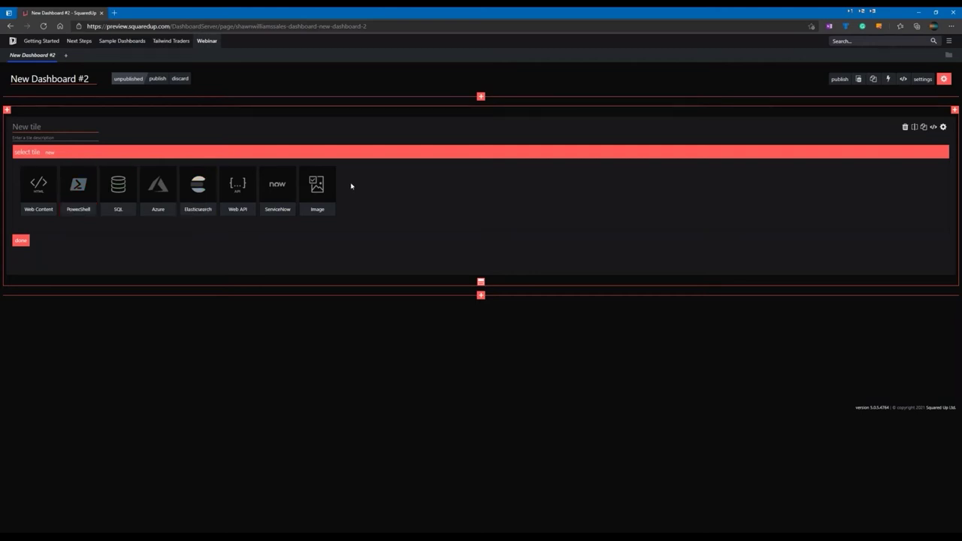
Configure the tile as PowerShell Status - Block using the VMwareTokenAPI profile
left_click(79, 188)
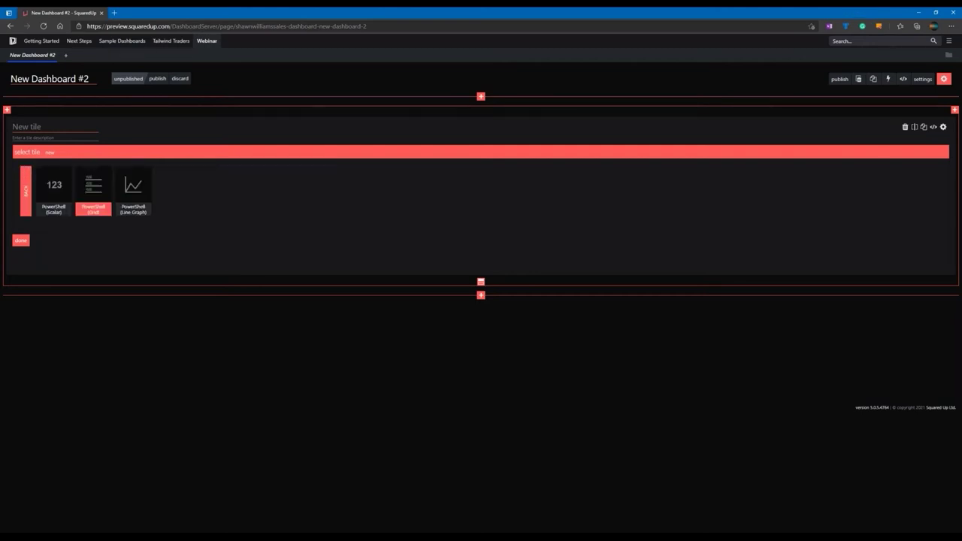
left_click(215, 187)
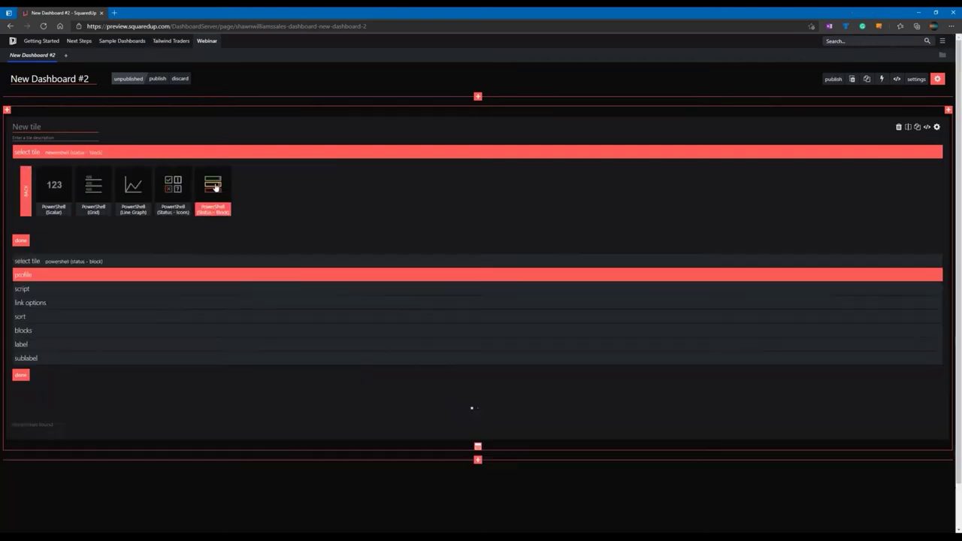
left_click(81, 188)
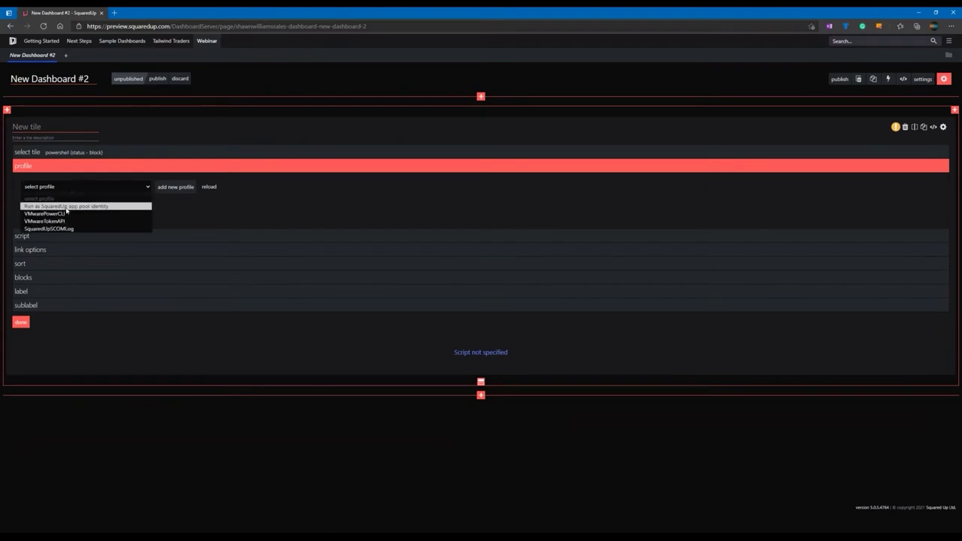
left_click(64, 221)
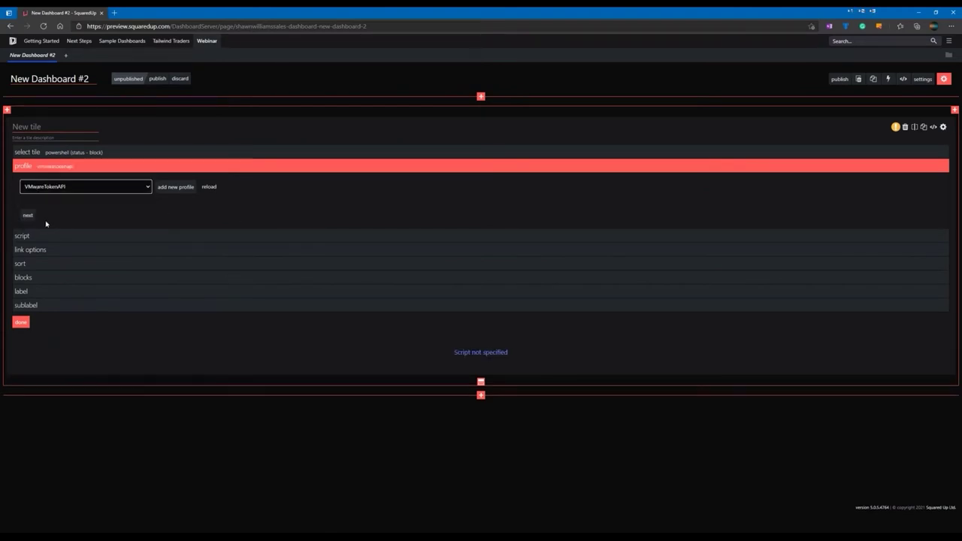
left_click(31, 217)
left_click(30, 237)
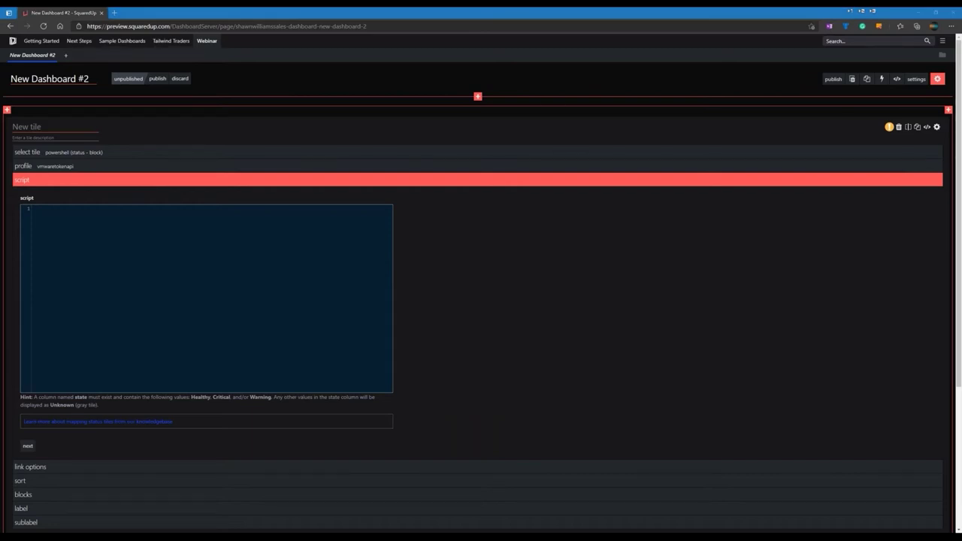
Paste the vCenter VM script and highlight its REST API call and JSON conversion lines
type("#Call our RestAPI endpoint $R1 = Invoke-WebRequest -UseBasicParsing -Uri \"$VCSA/vcenter/vm\" -Method Get -Headers $session  #Store results in a local array/object $vms = (ConvertFrom-Json $R1.Content).value  #Hint: A column named state must exist and contain the following values: Healthy, Critical, and/or Warning. #       Any other values in the state column will be displayed as Unknown (gray tile). #Create a new column called State for the SquaredUp Status tile $vms | Add-Member -MemberType NoteProperty \"state\" -Value \"\"  #Loop through each object to set state foreach($vm in $vms){   $vm.state = if ($vm.power_state -eq 'POWERED_ON'){'healthy'}             elseif ($vm.power_state -eq 'POWERED_OFF'){'critical'}             else {'warning'} }  #Display Status tiles AND sort by name! $vms | Sort-object name")
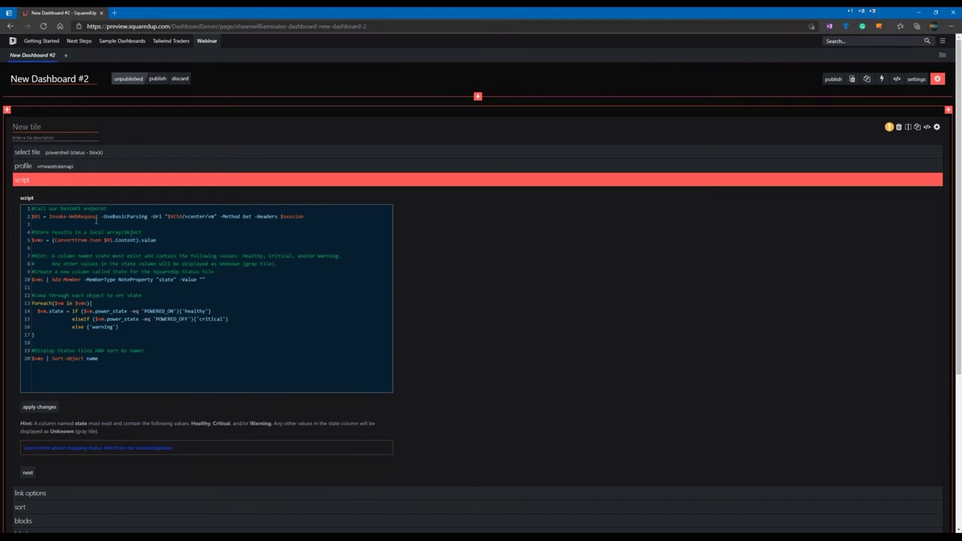
triple_click(96, 221)
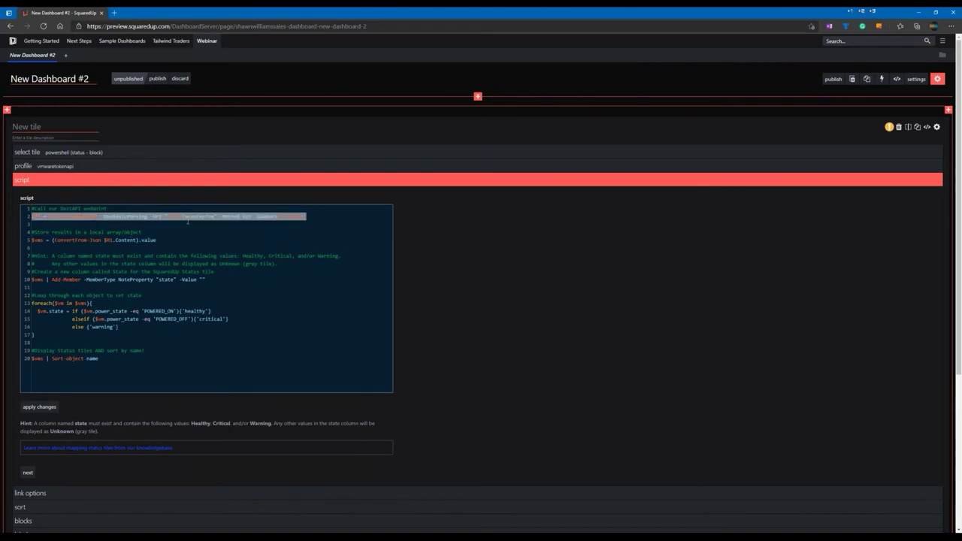
left_click(216, 217)
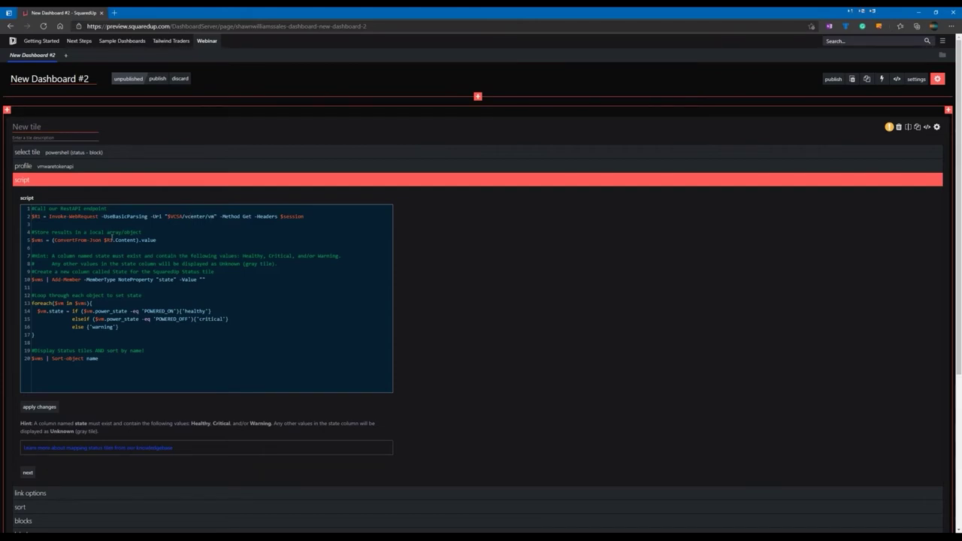
left_click_drag(43, 239, 133, 241)
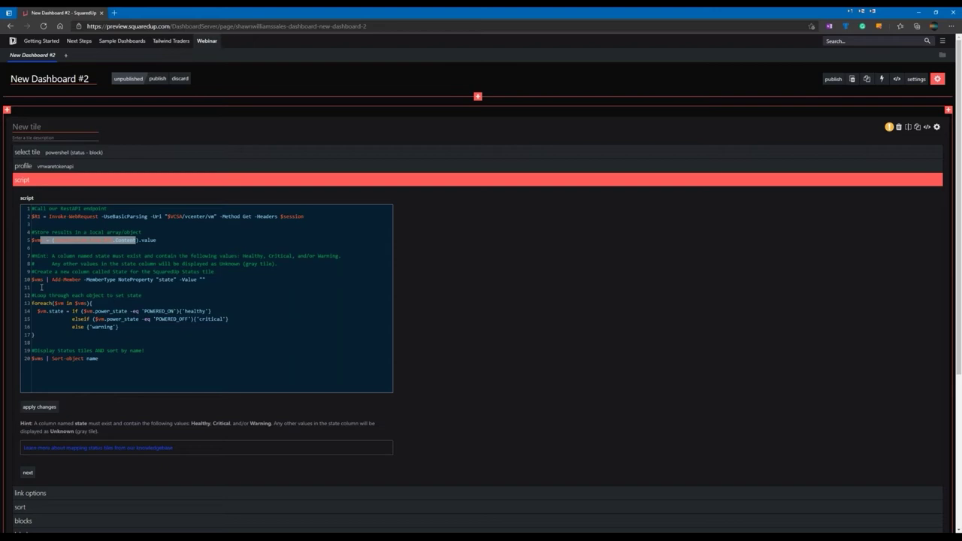
Explain the power-state loop (POWERED_ON, warning fallback, sort by name) and apply the script
left_click_drag(44, 302, 118, 328)
left_click(150, 311)
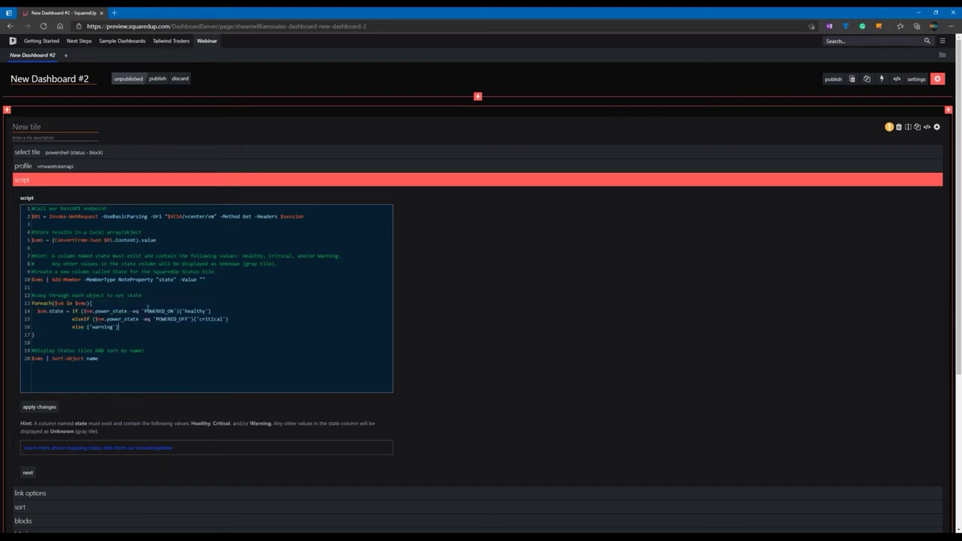
double_click(149, 310)
left_click(150, 311)
double_click(103, 326)
scroll(161, 318, "down", 1)
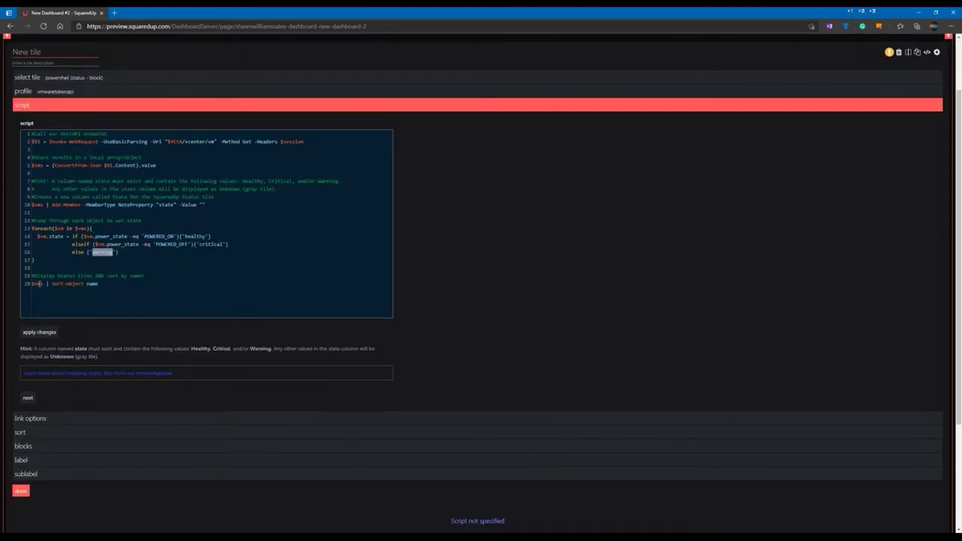
left_click_drag(36, 284, 99, 284)
left_click(111, 284)
left_click(50, 333)
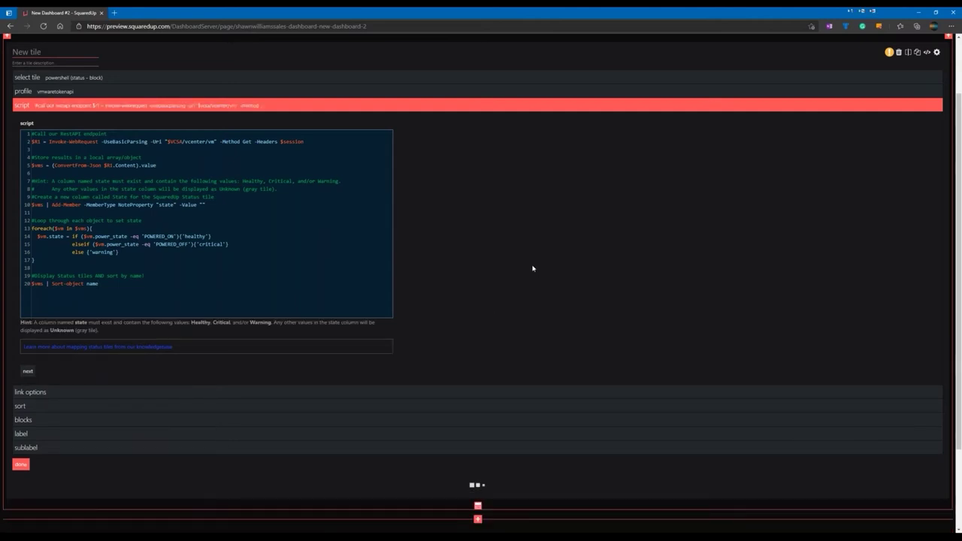
Scroll through the preview's VM status blocks, then back up to the tile settings
scroll(532, 268, "down", 6)
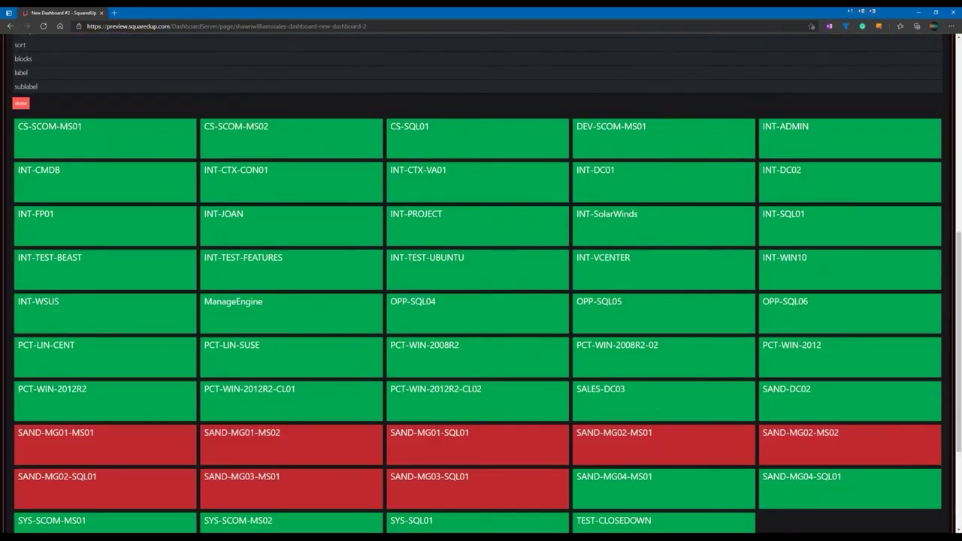
scroll(519, 266, "up", 7)
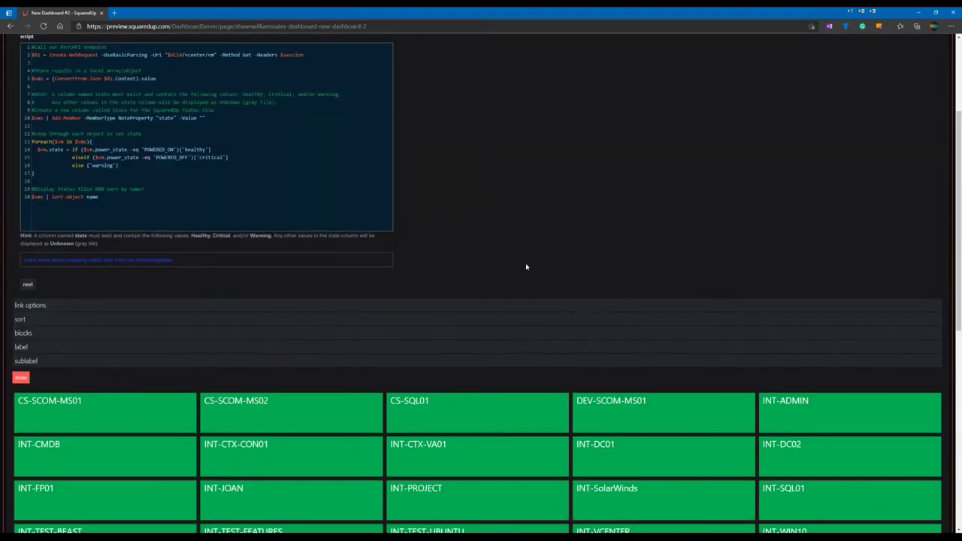
scroll(519, 265, "up", 1)
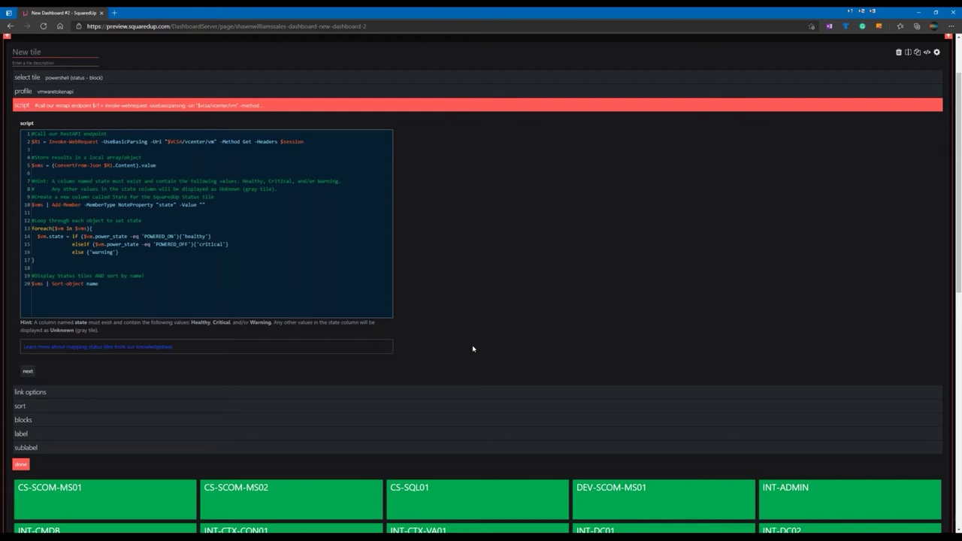
Finish the tile, rename the dashboard to 'VMware Power State' and publish it
left_click(20, 464)
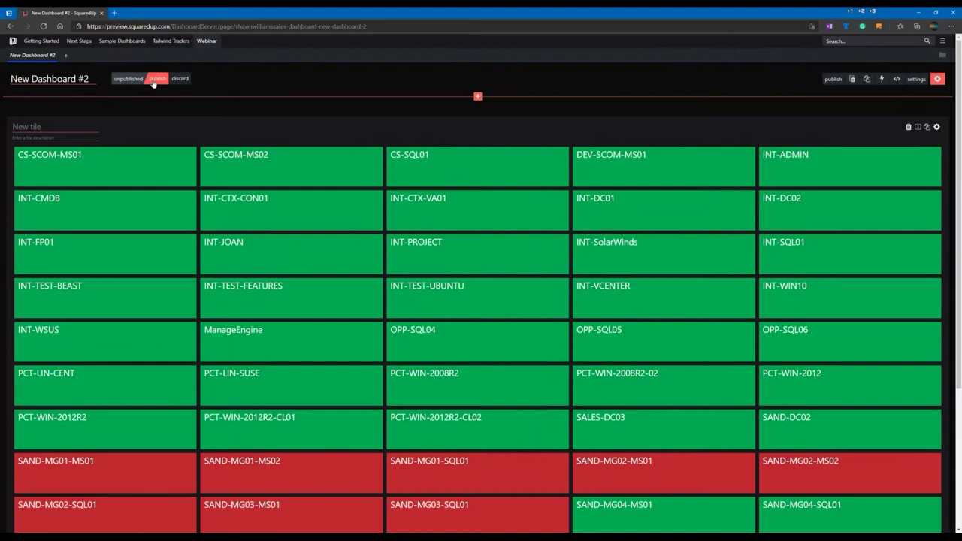
left_click(91, 79)
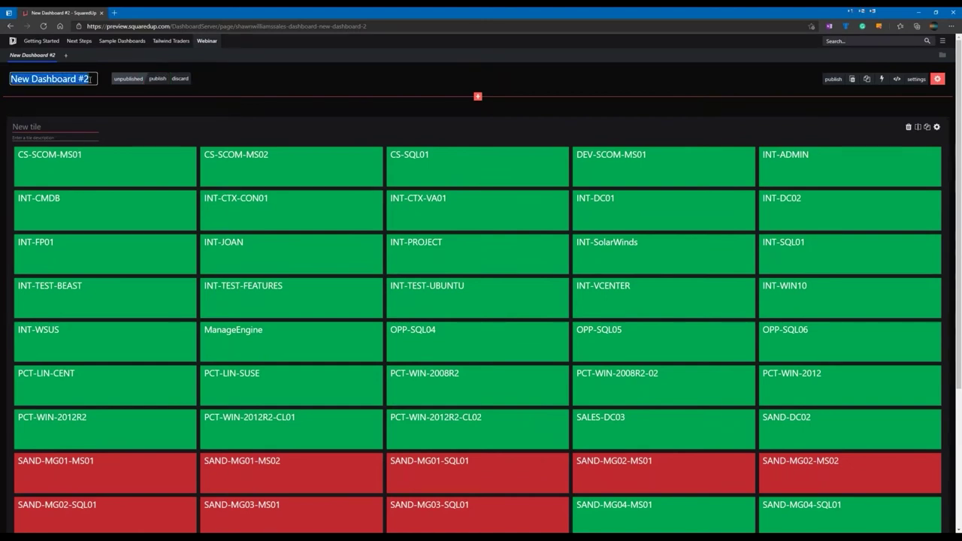
type("VMware")
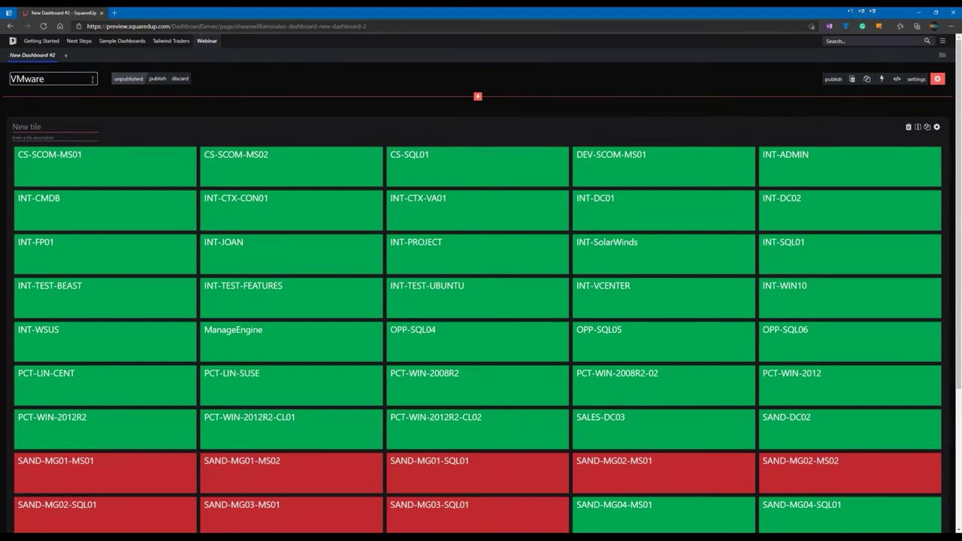
type(" Power State")
left_click(161, 82)
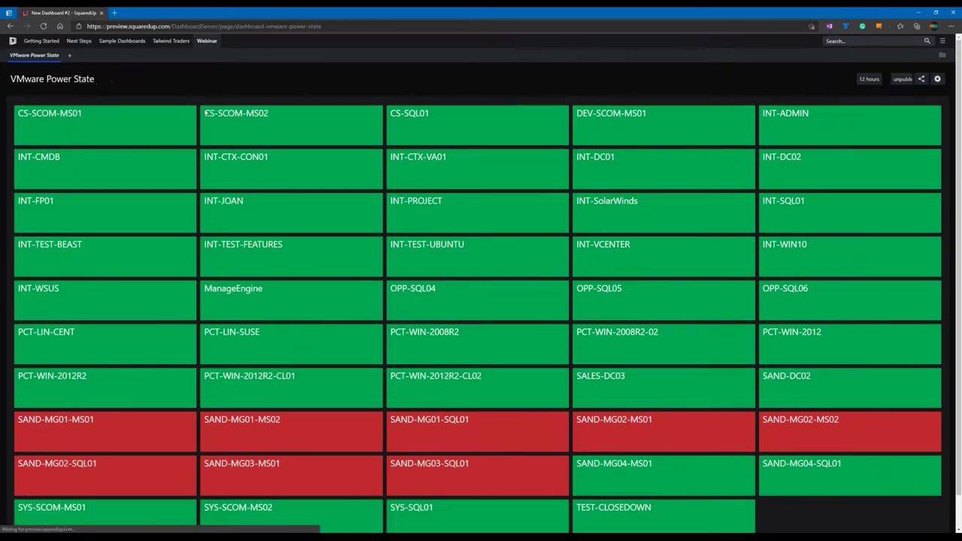
Enable open access for VMware Power State and check its public link in a preview tab
left_click(920, 79)
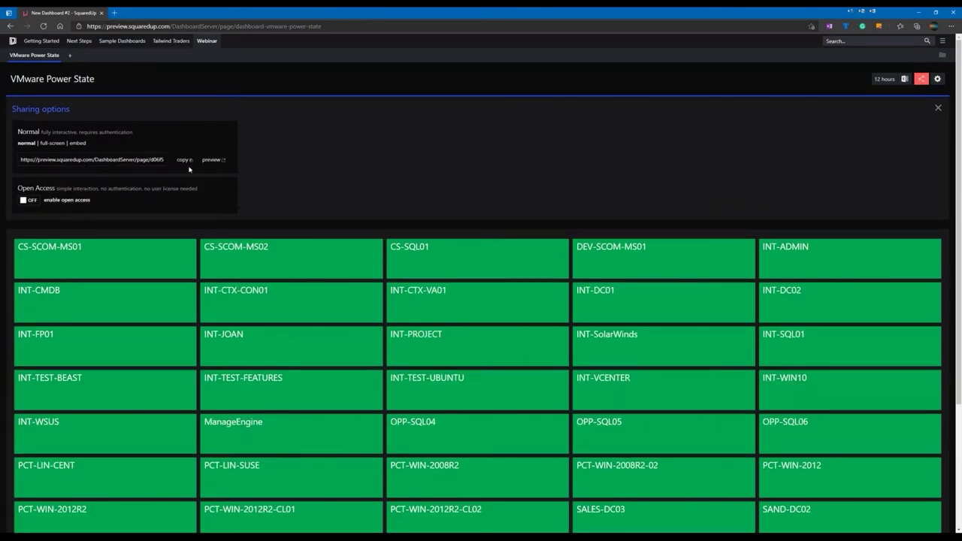
left_click(25, 201)
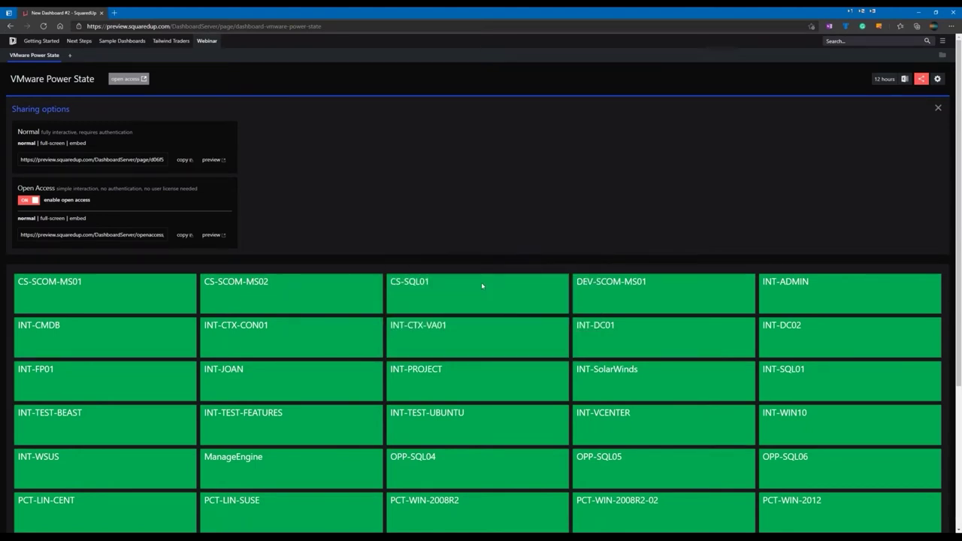
left_click(212, 235)
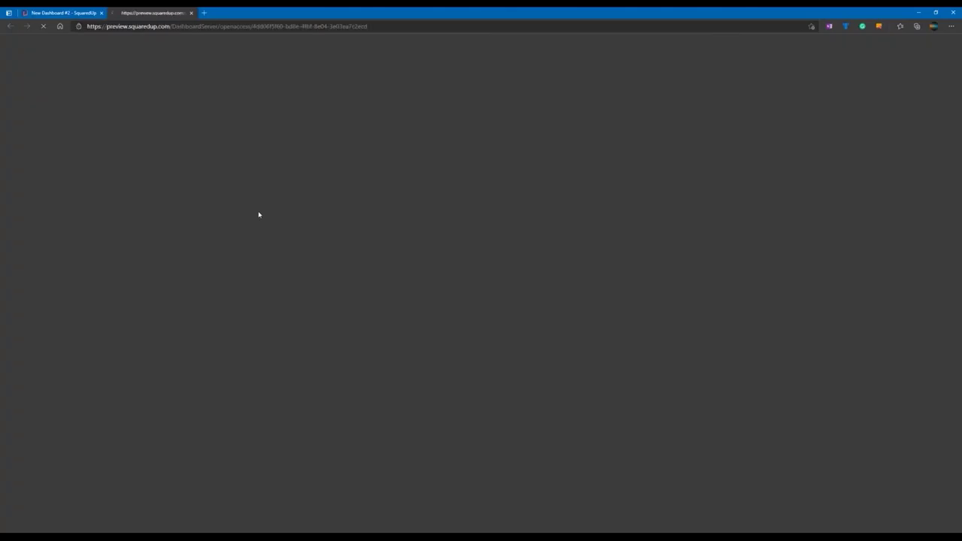
left_click(265, 32)
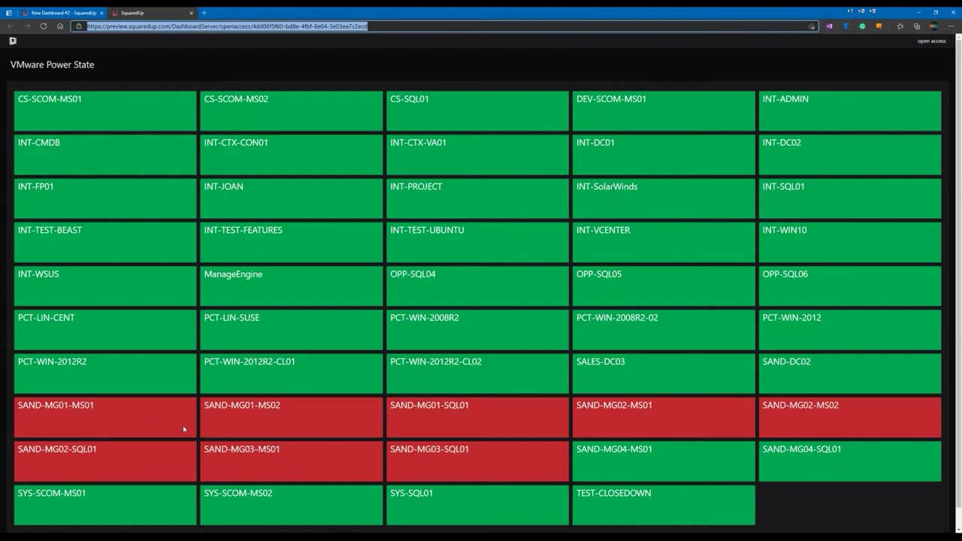
left_click(191, 13)
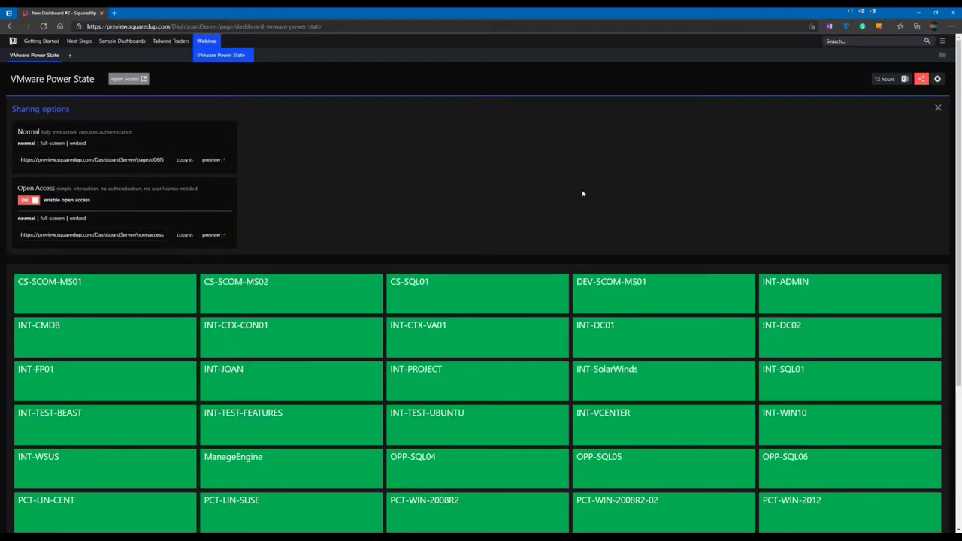
Group the VMware tiles by health state, descending, and republish the dashboard
left_click(938, 110)
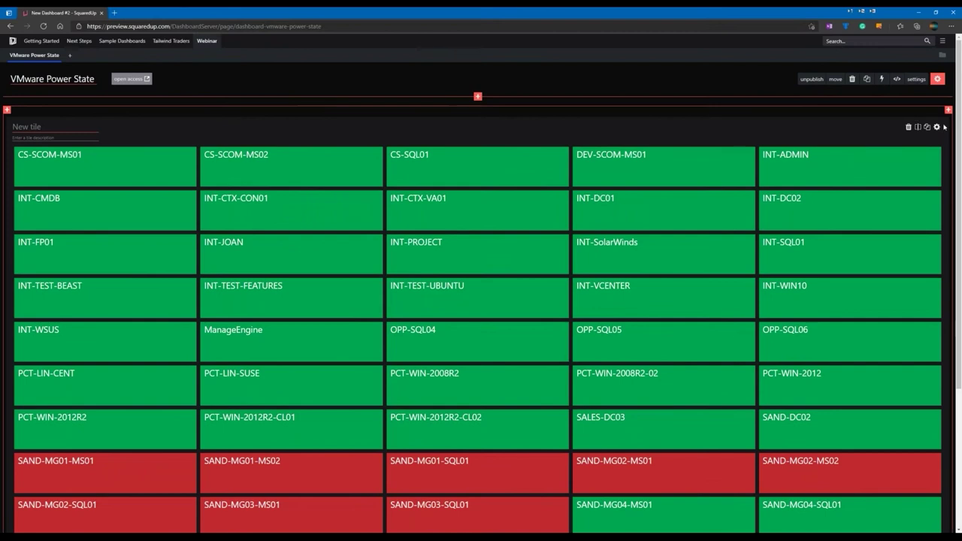
left_click(936, 127)
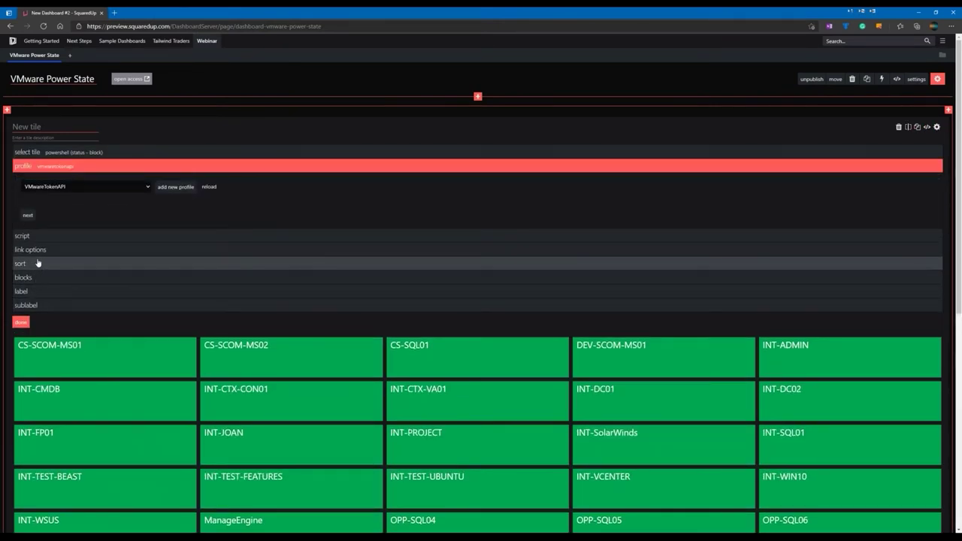
left_click(38, 263)
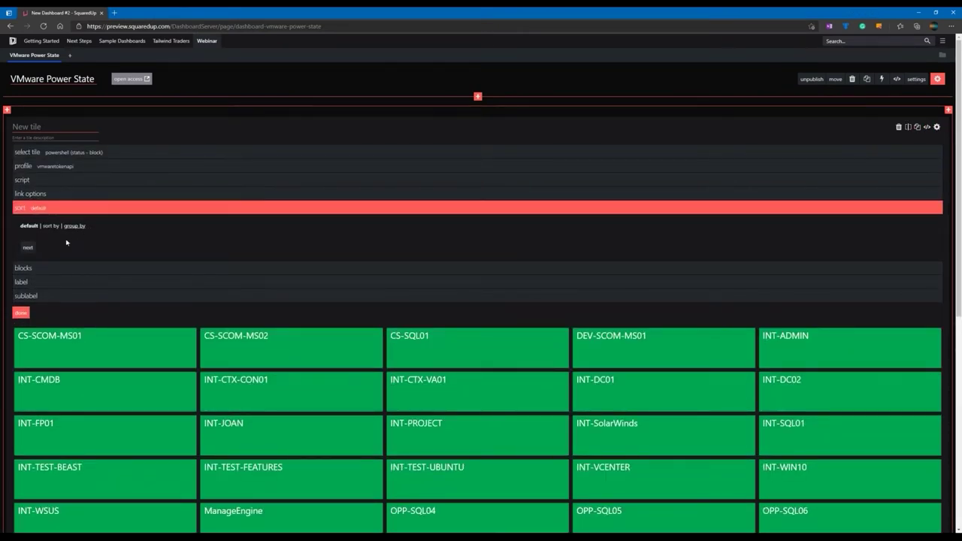
left_click(74, 225)
left_click(51, 241)
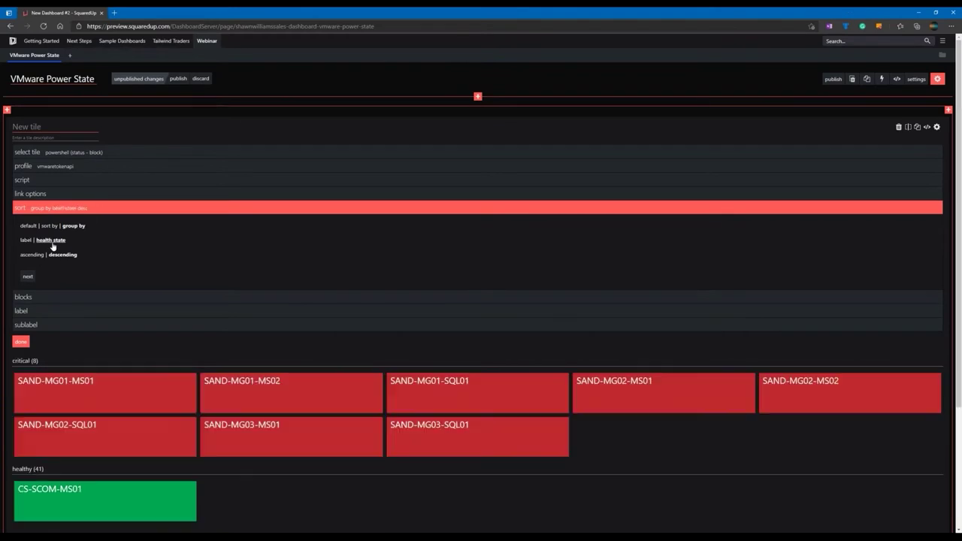
left_click(27, 276)
left_click(21, 371)
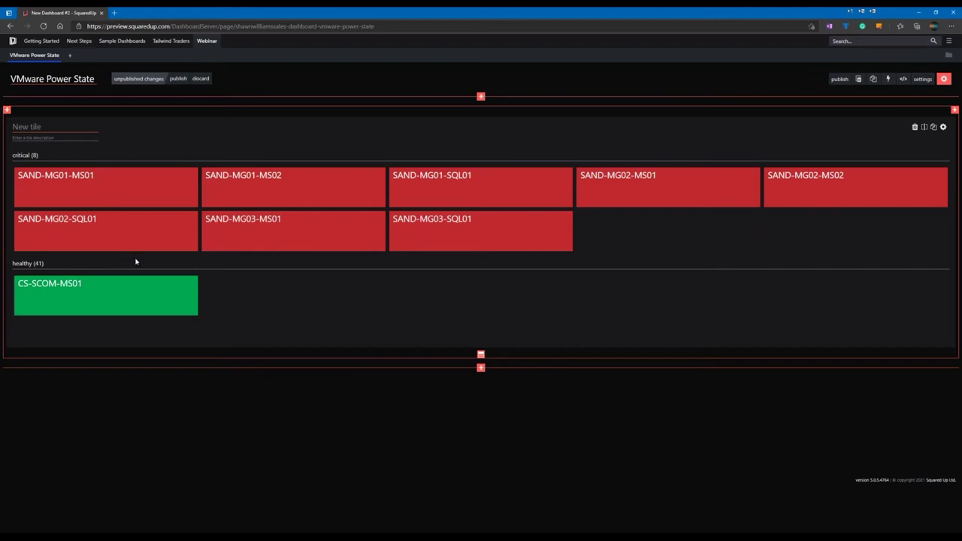
left_click(178, 78)
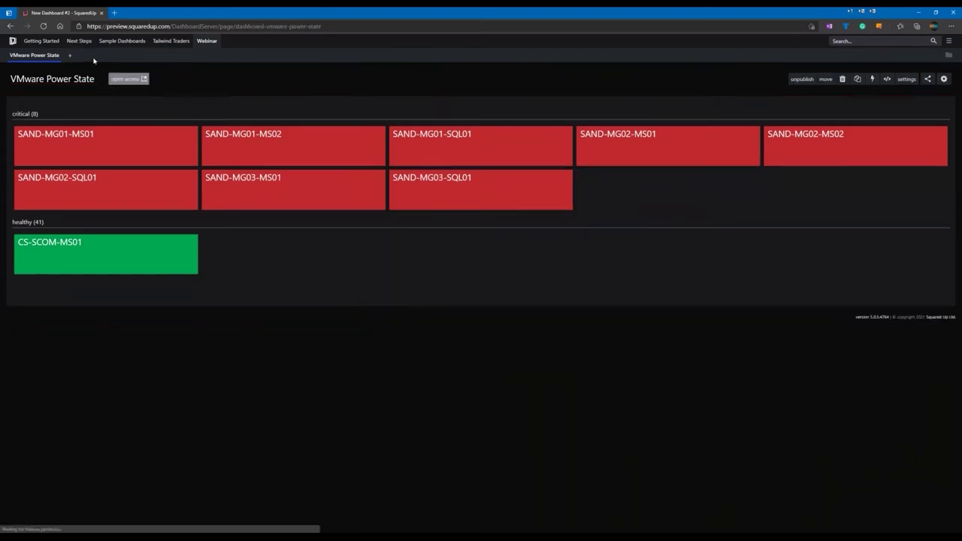
Create New Dashboard #2 with one full-width tile using the SQL data source
left_click(69, 55)
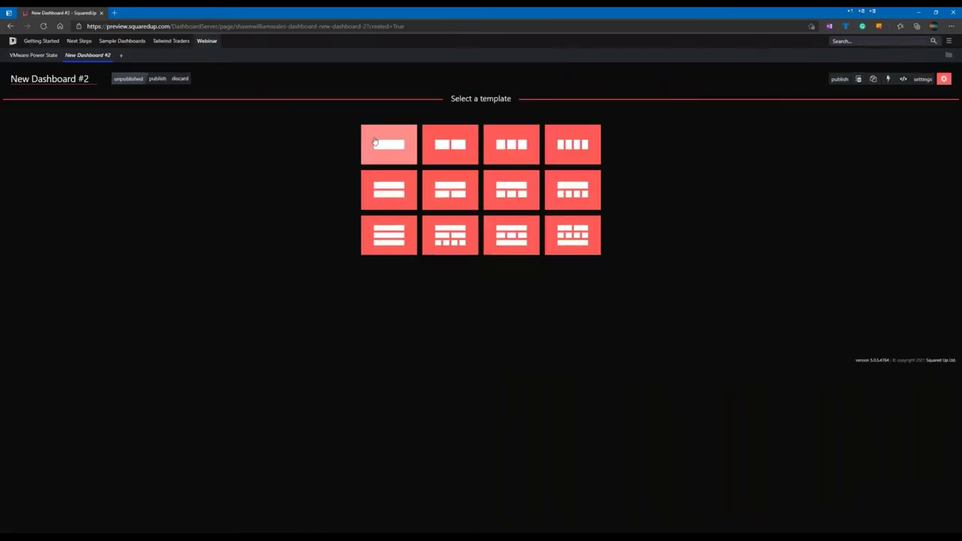
left_click(378, 143)
left_click(481, 169)
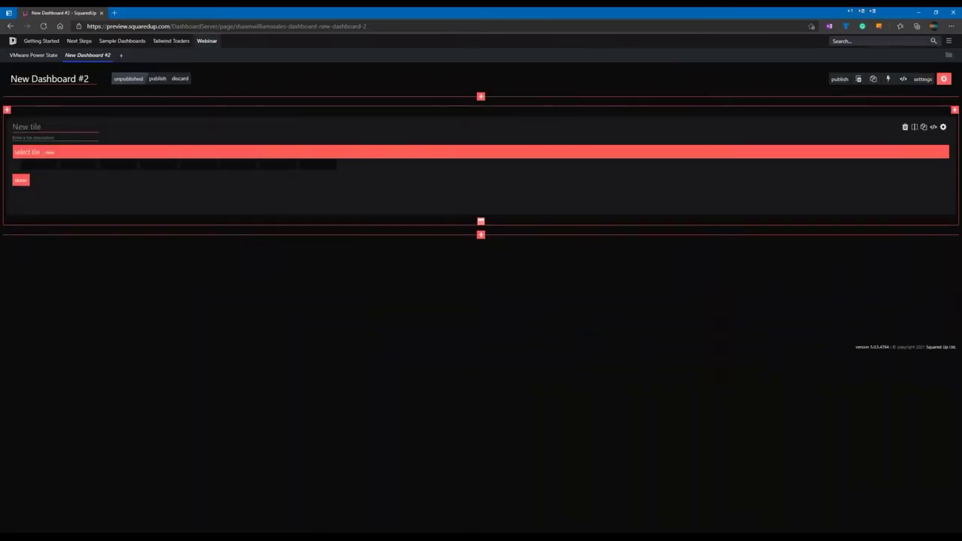
left_click(128, 172)
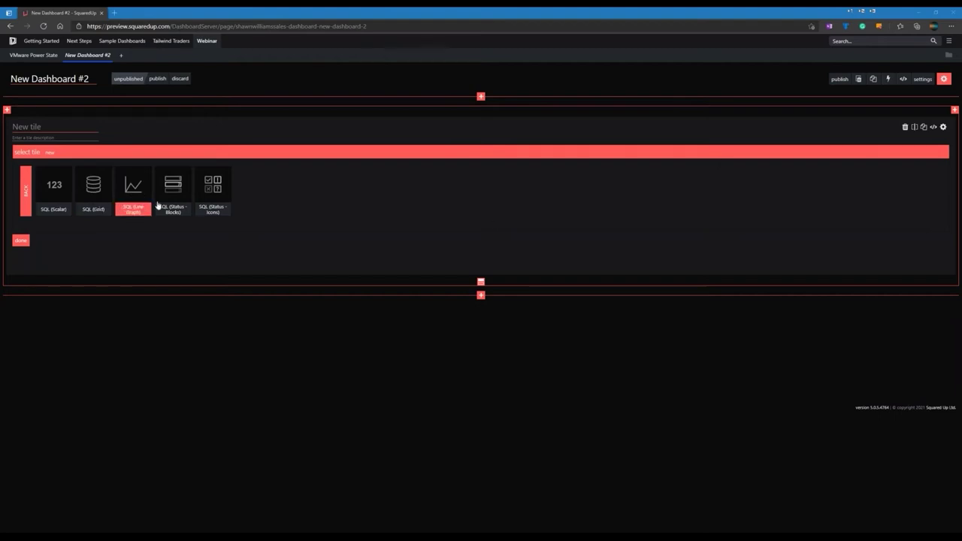
Make the tile SQL (Status - Icons) and paste in the OperationsManager connection string
left_click(213, 186)
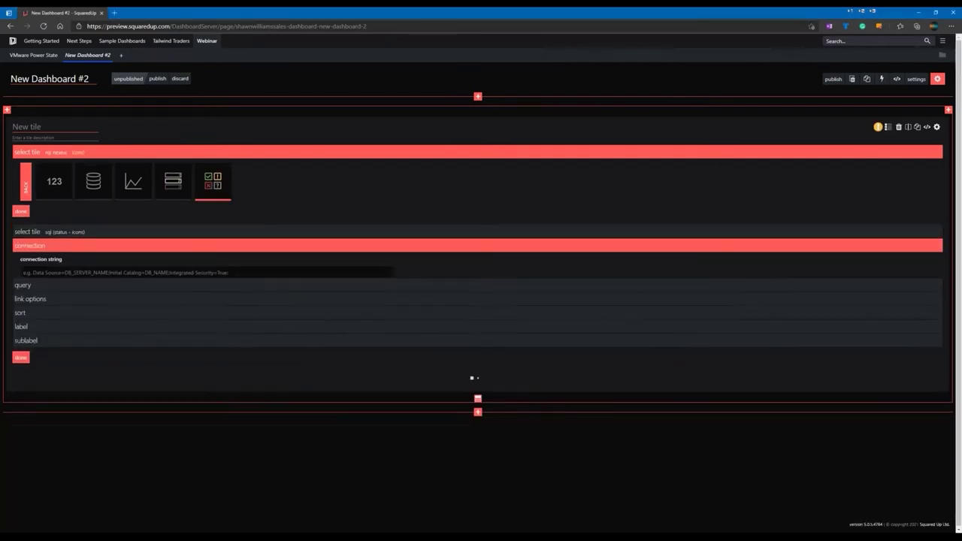
type("Data Source=SYS-SQL01.int.squaredup.com;Initial Catalog=OperationsManager;Integrated Security=True")
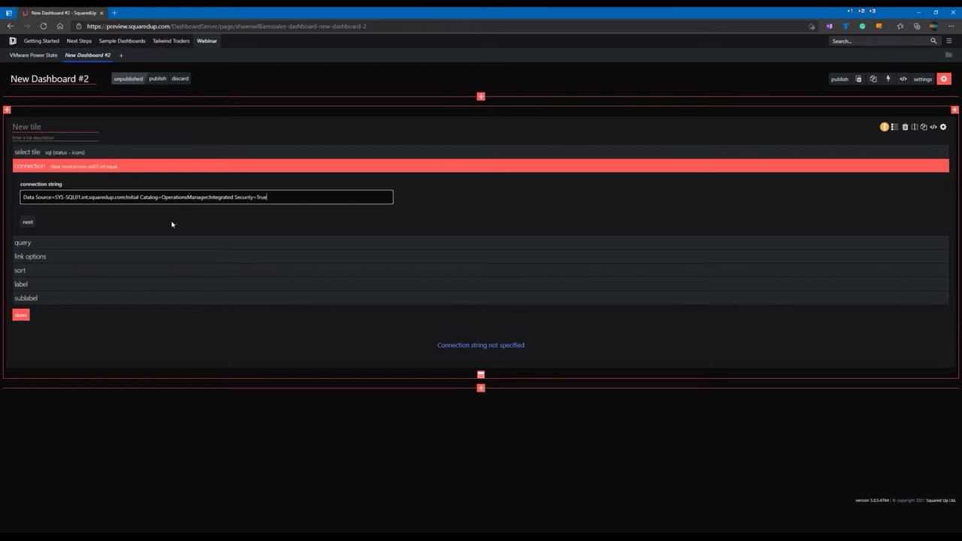
left_click(33, 223)
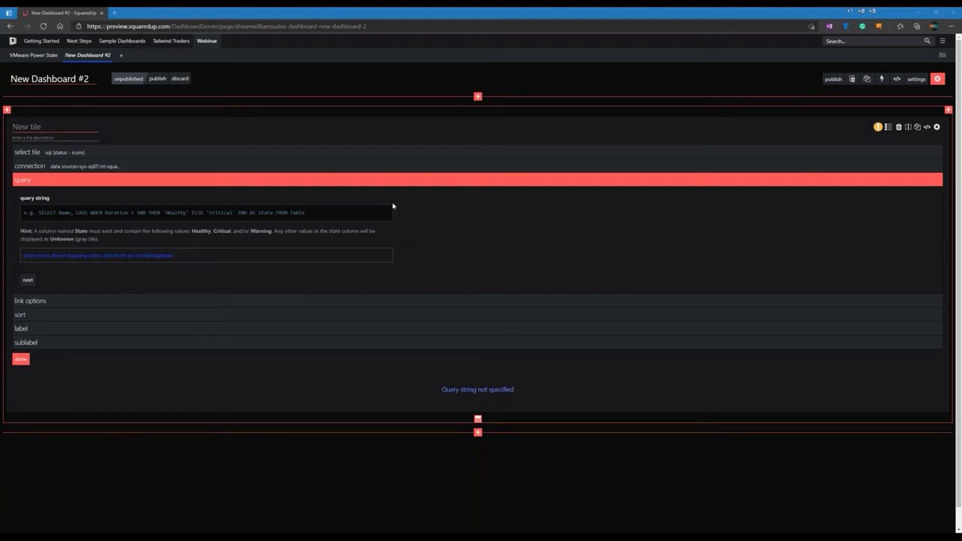
Paste the health-state SQL query and review its USE OperationsManager and #State insert lines
key("alt+Tab")
scroll(281, 218, "up", 1)
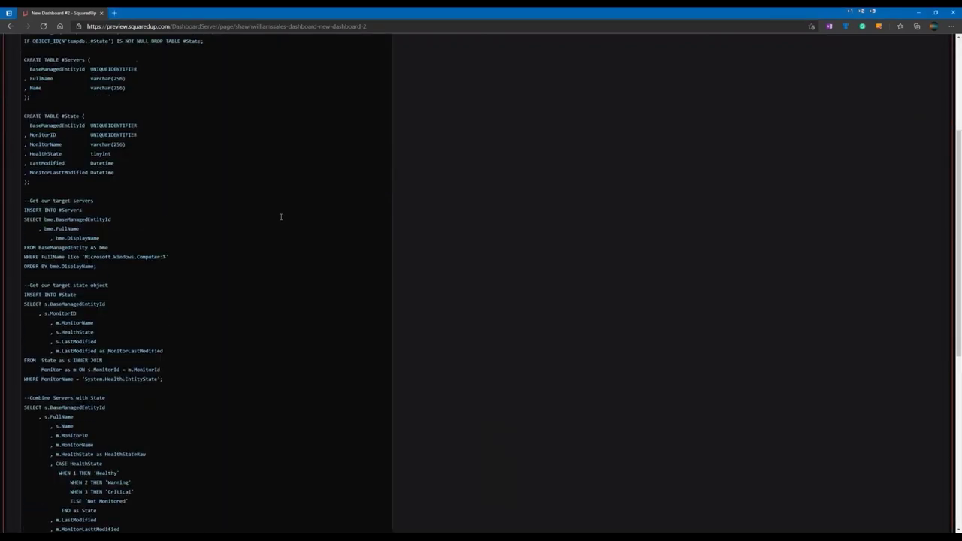
scroll(281, 218, "up", 3)
key("shift+End")
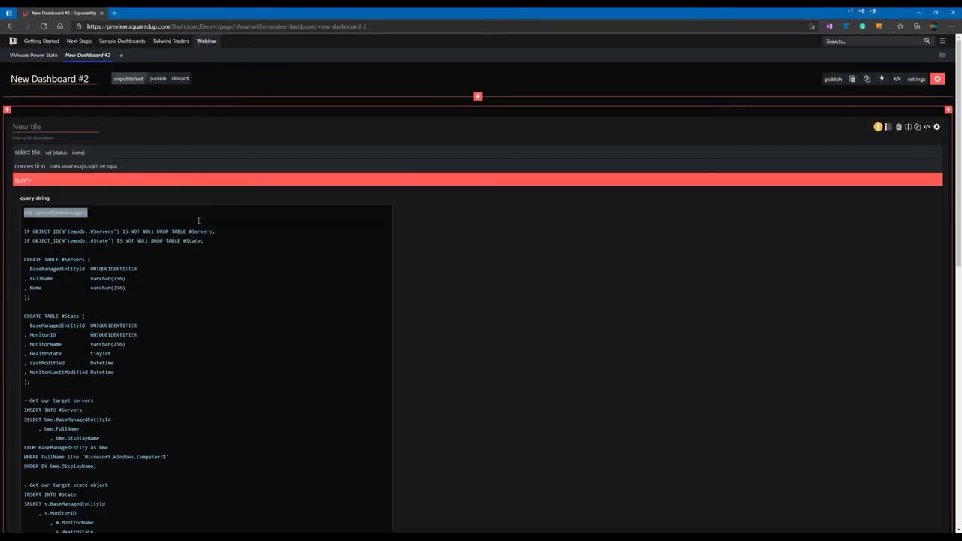
key("Down")
key("Down")
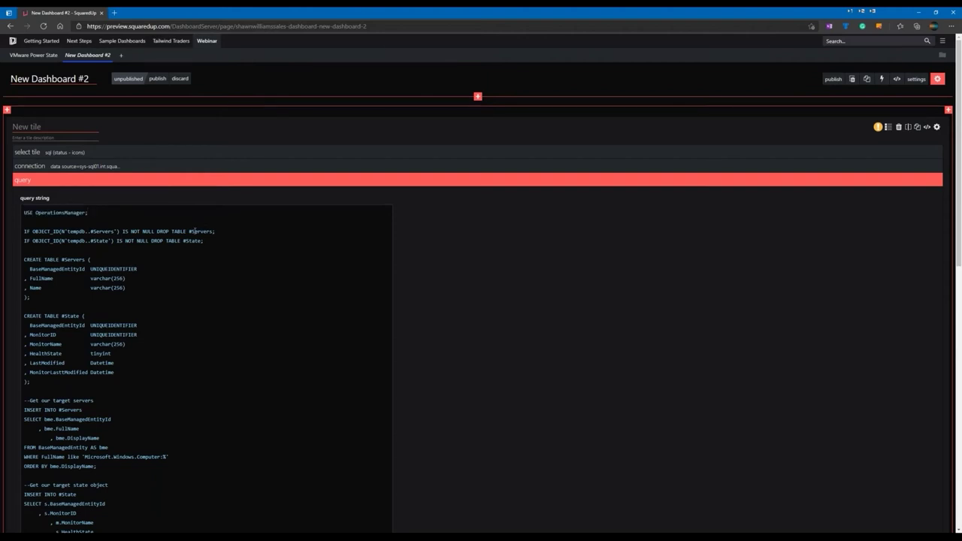
scroll(194, 232, "down", 1)
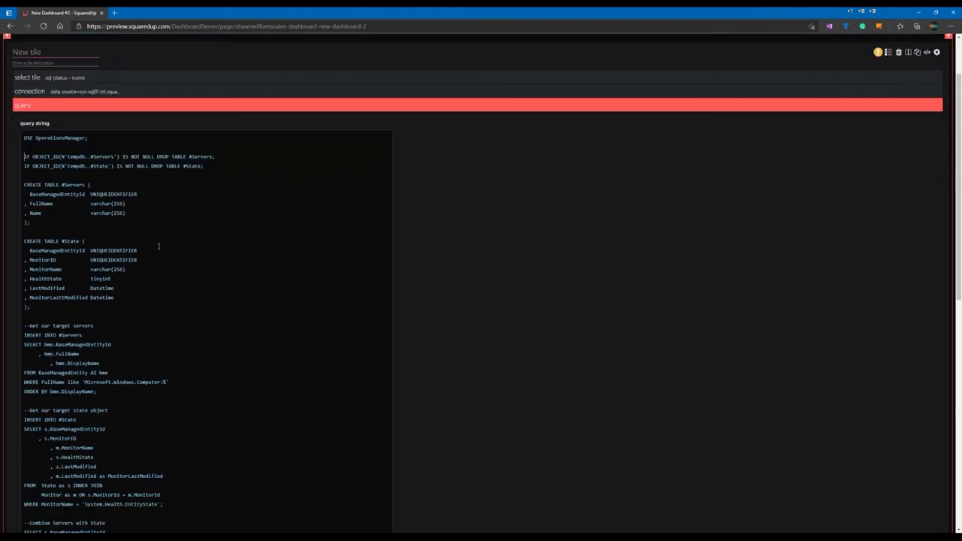
scroll(158, 246, "down", 3)
left_click_drag(50, 196, 99, 280)
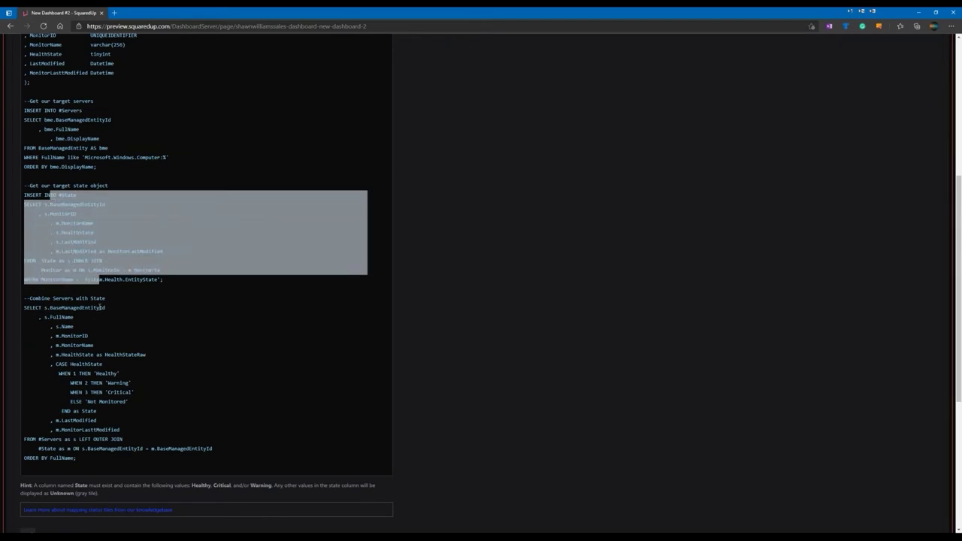
left_click(101, 307)
Review the CASE lines mapping states to Healthy, Warning and Critical, then confirm the query
scroll(61, 298, "down", 1)
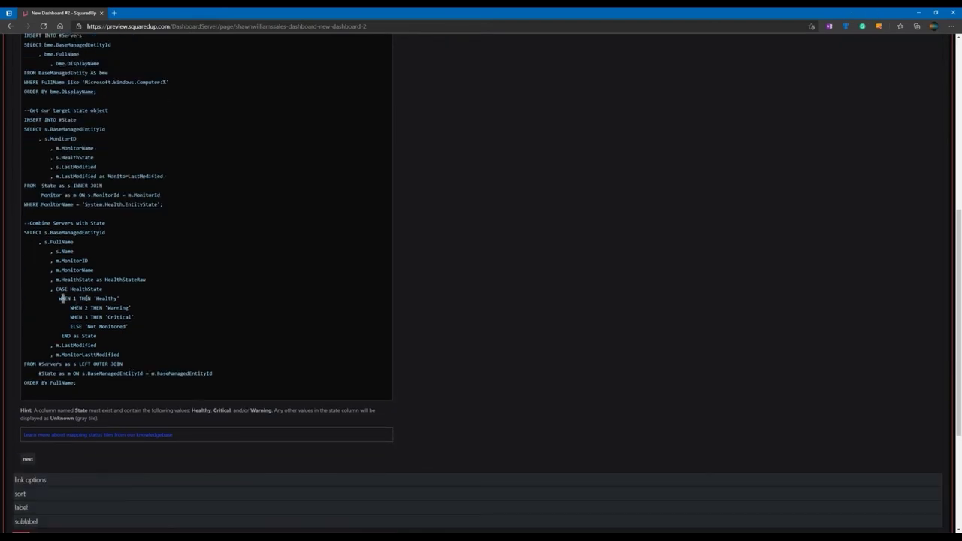
mouse_move(60, 298)
left_mouse_down()
mouse_move(124, 299)
mouse_move(129, 328)
left_mouse_up()
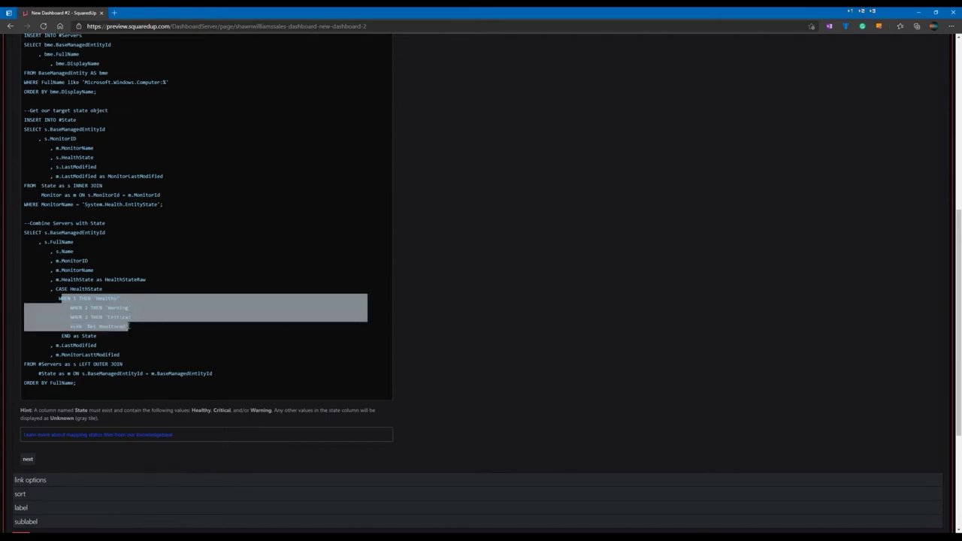
left_click(113, 345)
scroll(57, 308, "down", 1)
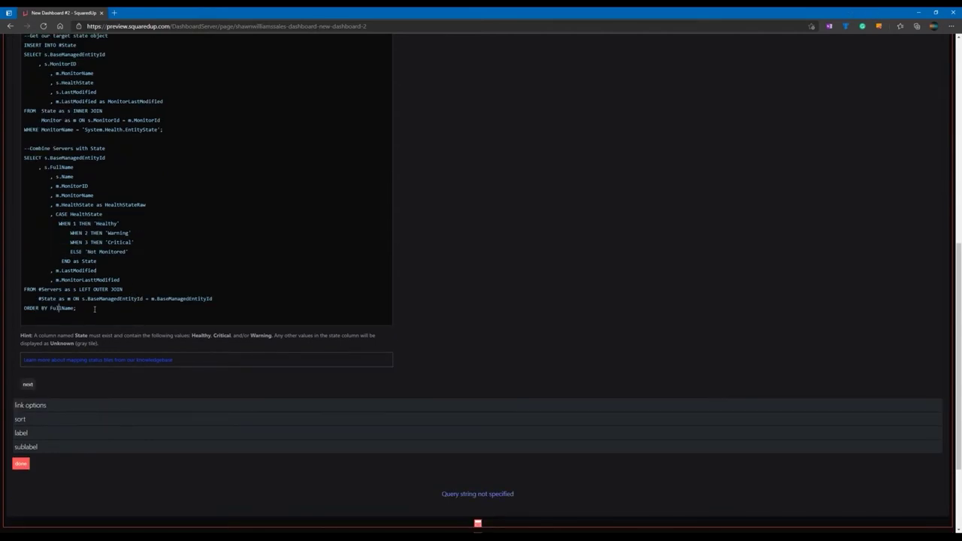
left_click(29, 384)
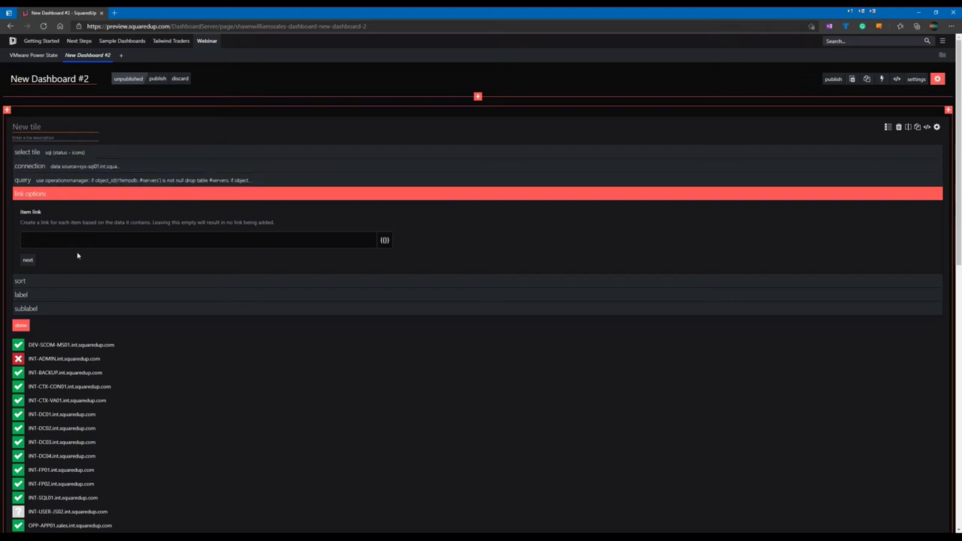
Finish the SQL tile and retitle the dashboard 'SCOM Data from SQL'
left_click(20, 325)
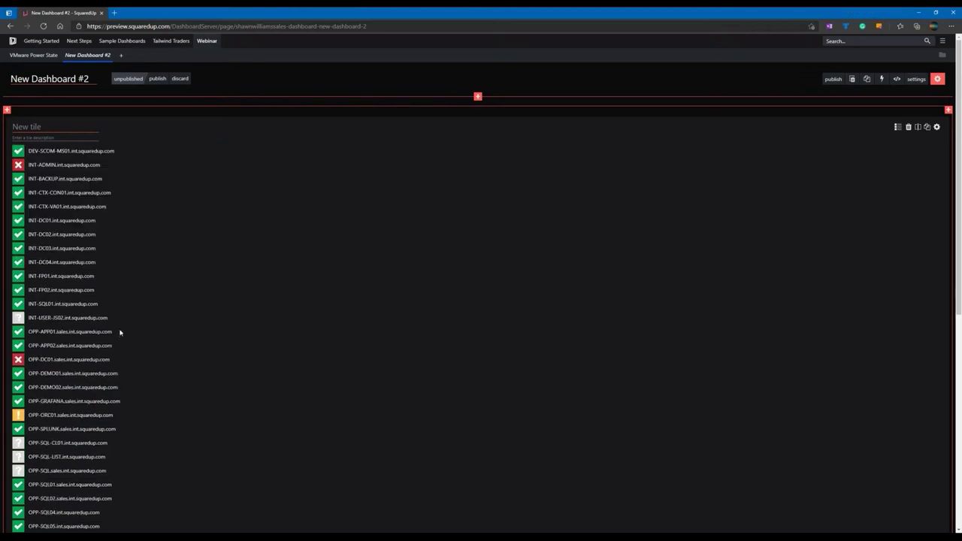
left_click(84, 81)
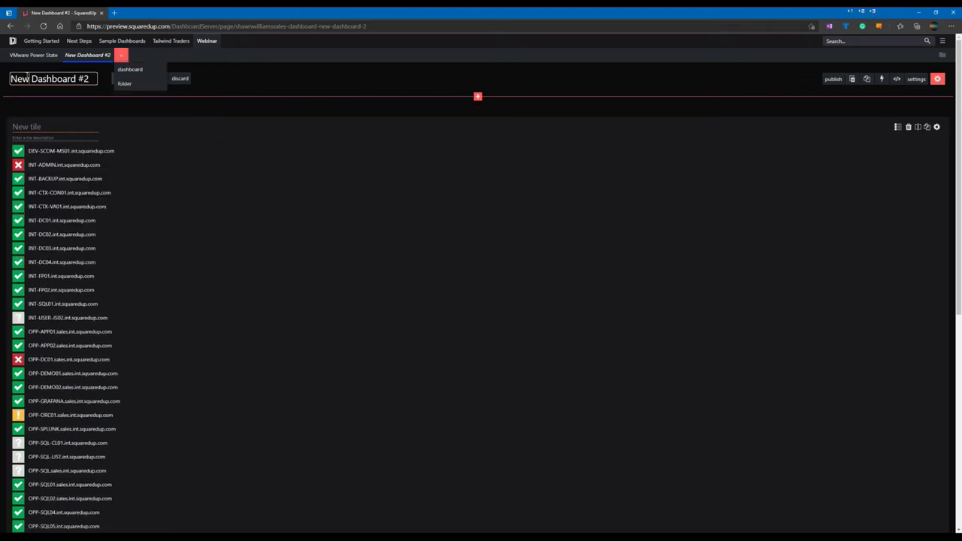
key("ctrl+a")
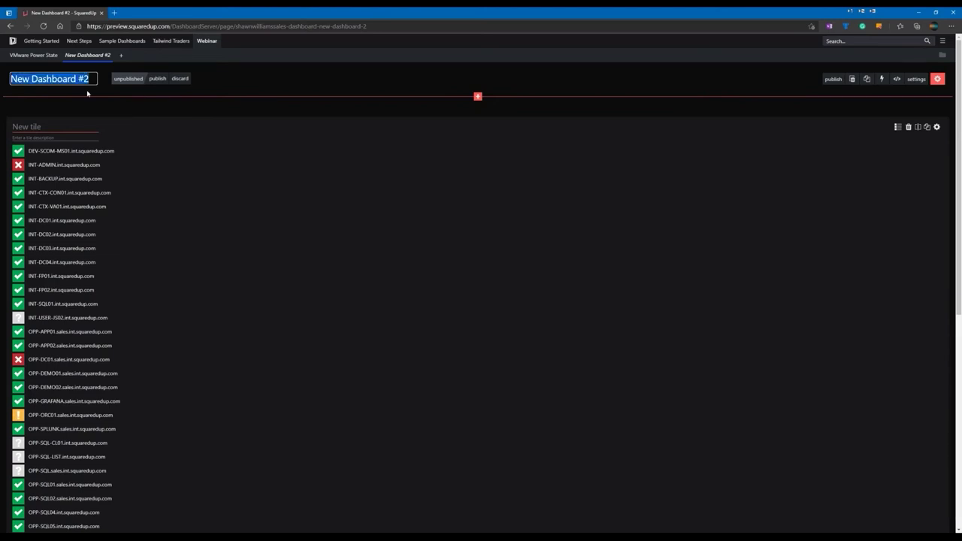
key("BackSpace")
type("SCOM ")
type("Data")
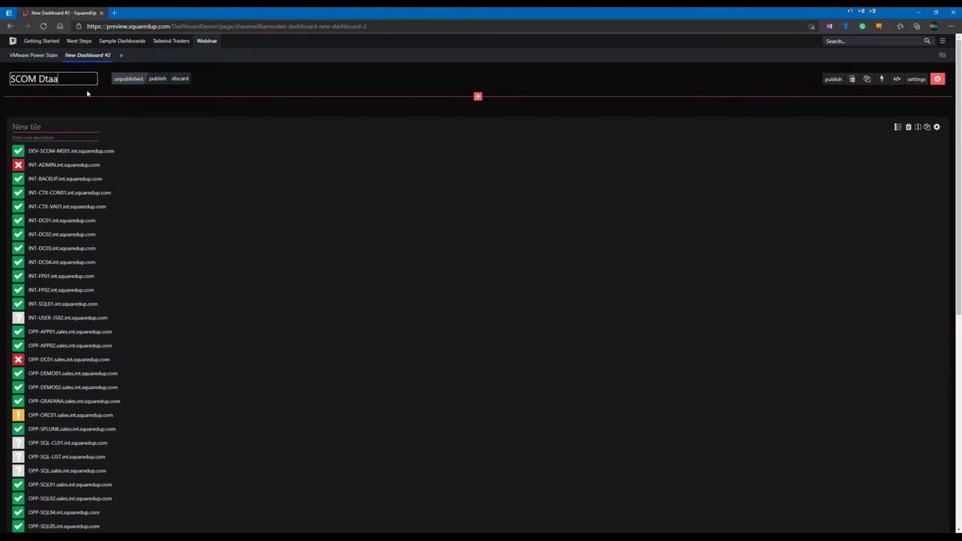
type(" from SQL")
Publish SCOM Data from SQL, then switch between it and VMware Power State
left_click(157, 79)
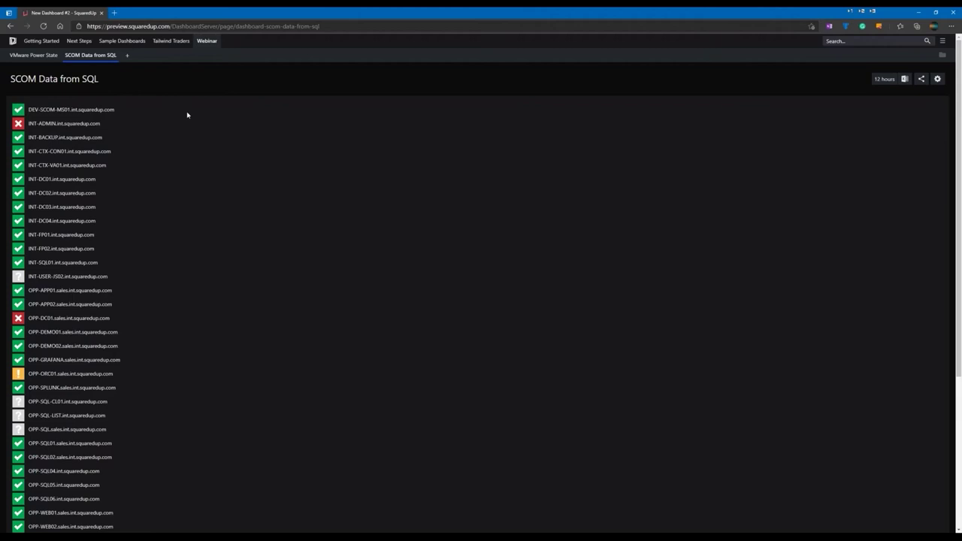
left_click(30, 56)
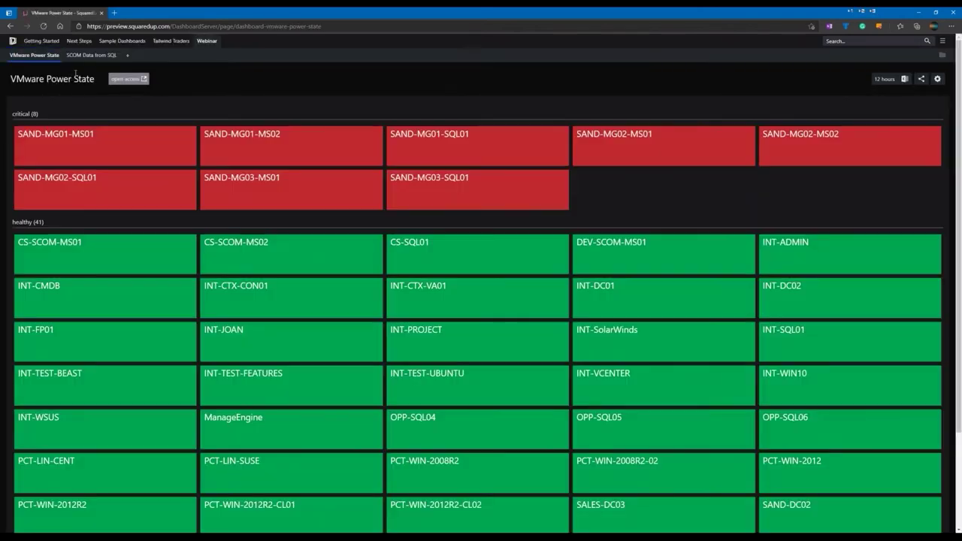
left_click(91, 55)
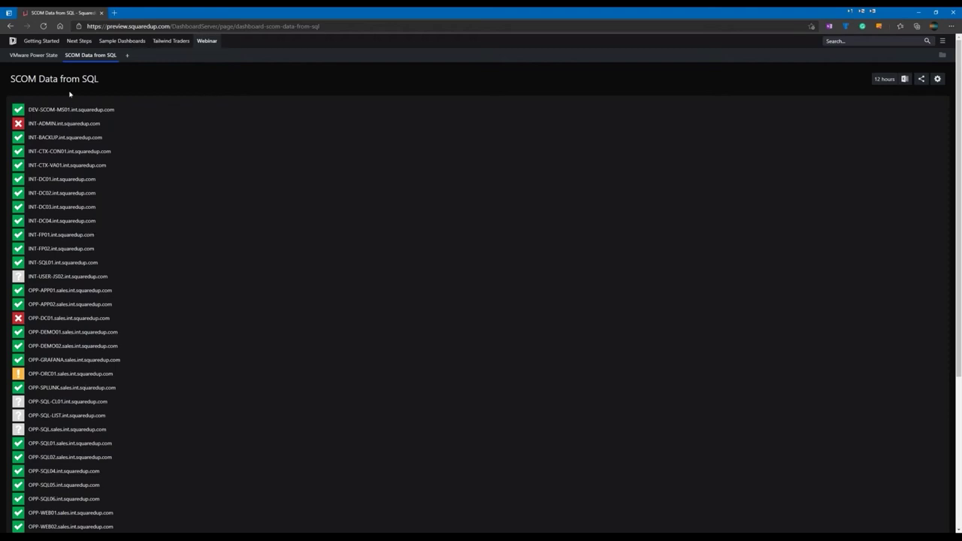
left_click(36, 56)
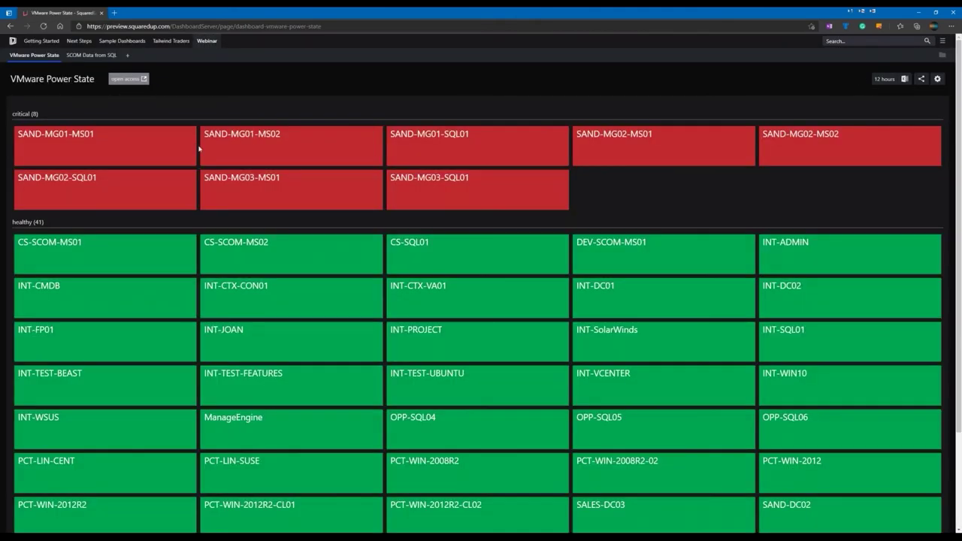
Create a third dashboard titled 'Operations Center' with a single full-width tile layout
left_click(127, 56)
left_click(146, 71)
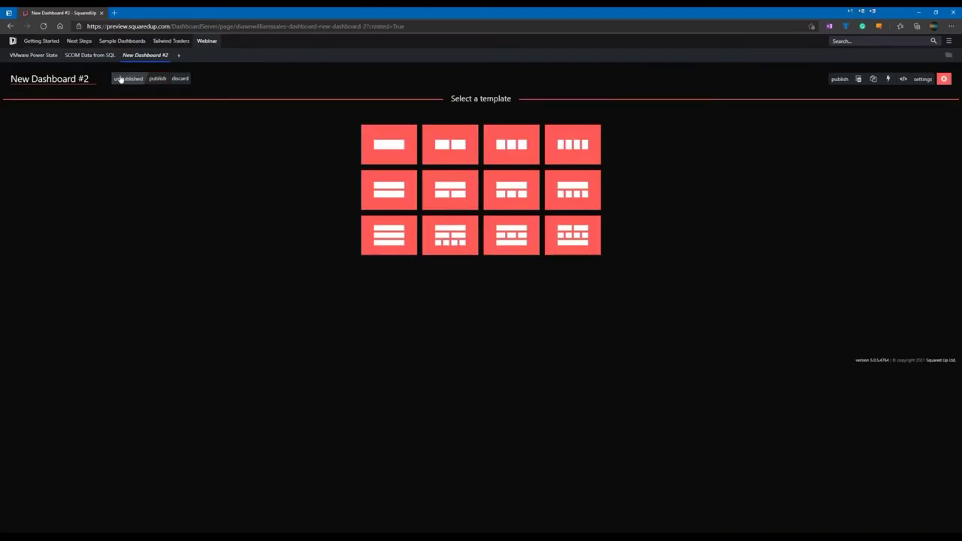
triple_click(67, 79)
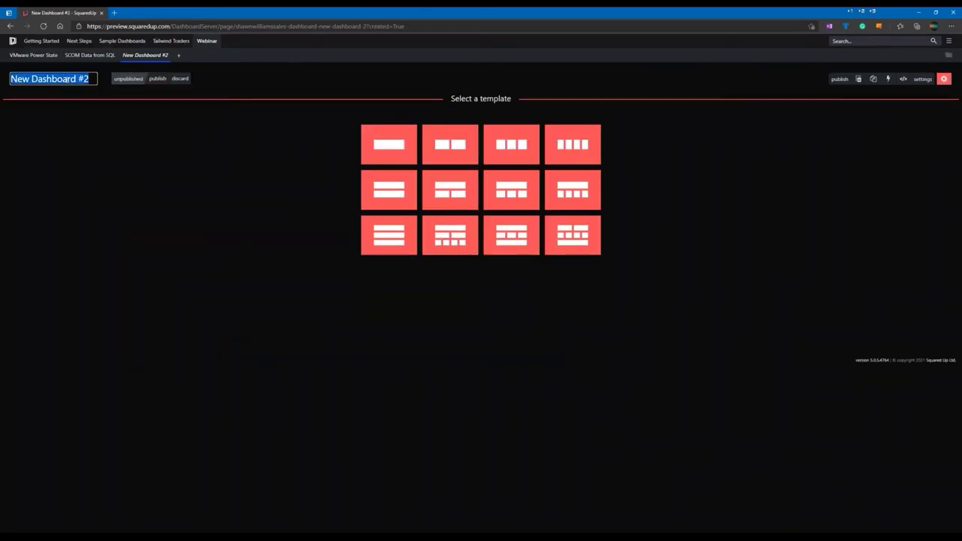
type("IOC")
key("ctrl+a")
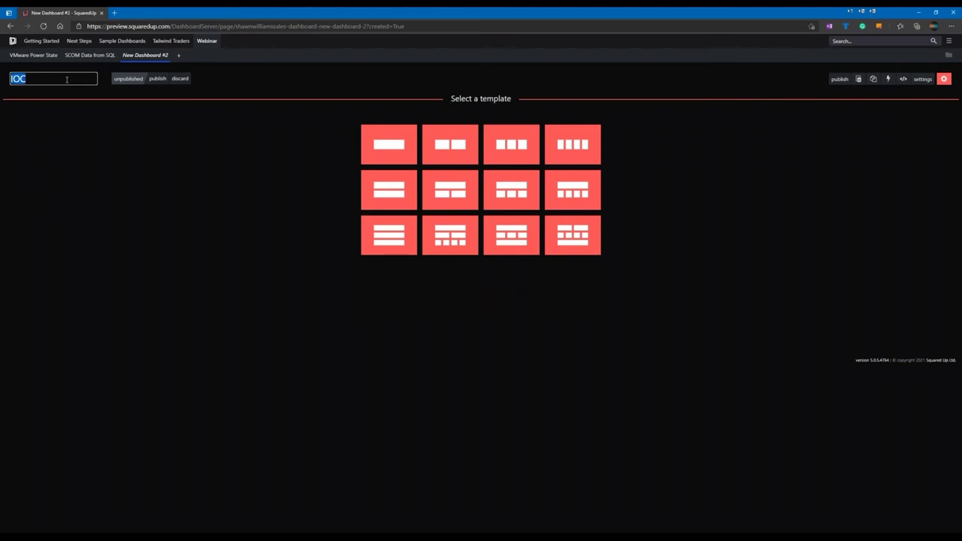
type("Operations Center")
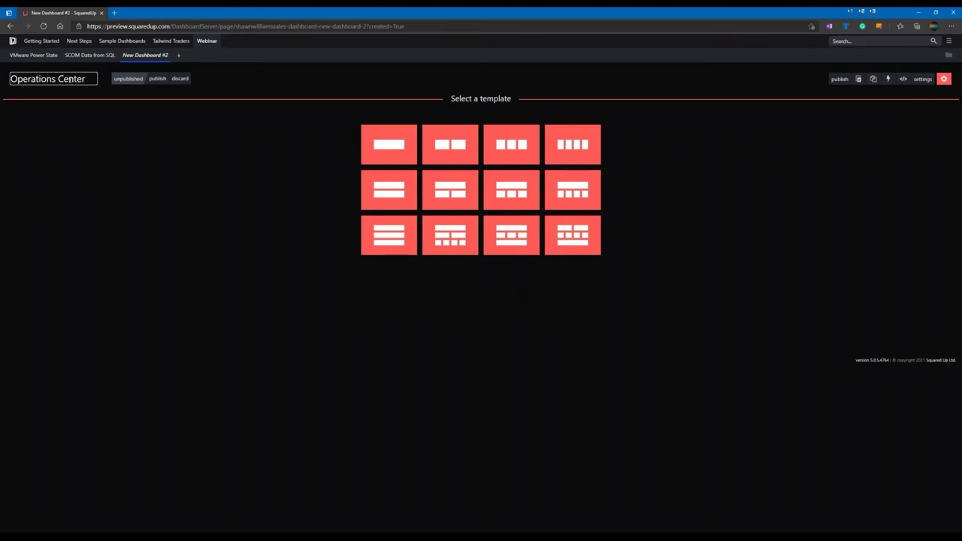
left_click(397, 146)
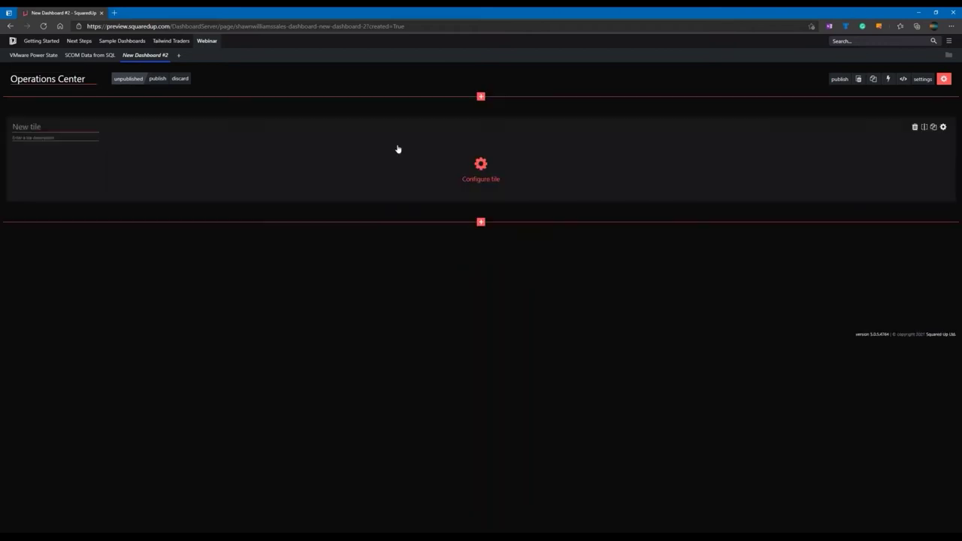
Make the tile a PowerShell status block using the VMwareTokenAPI connection profile
left_click(494, 163)
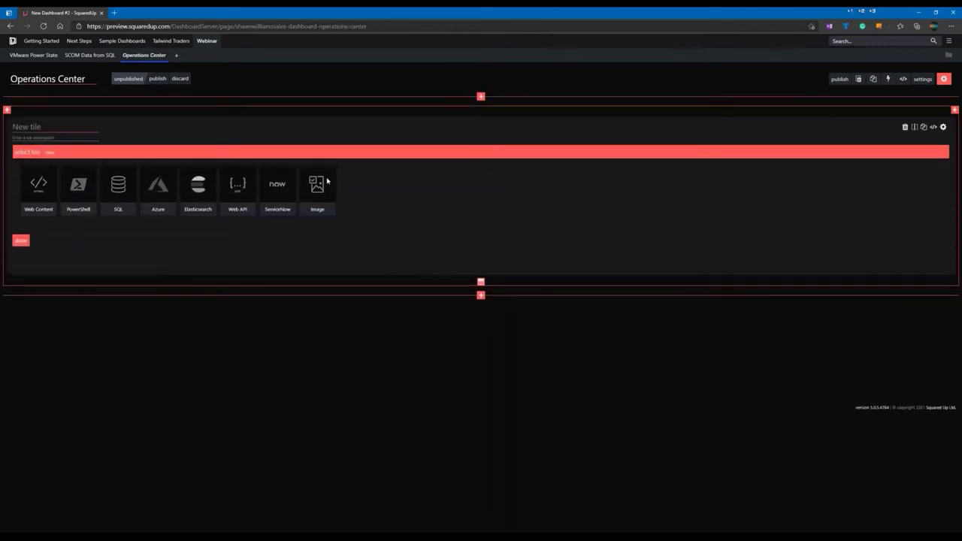
left_click(79, 186)
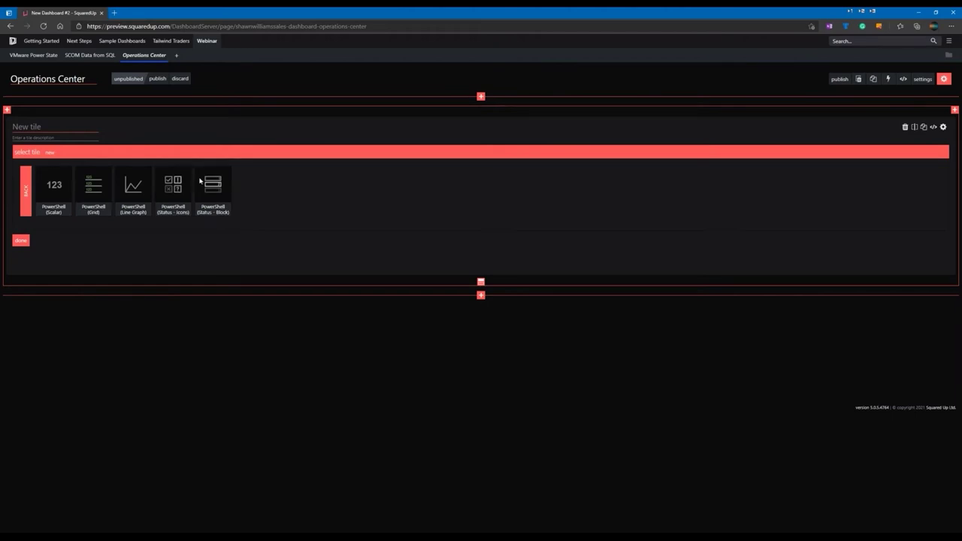
left_click(212, 188)
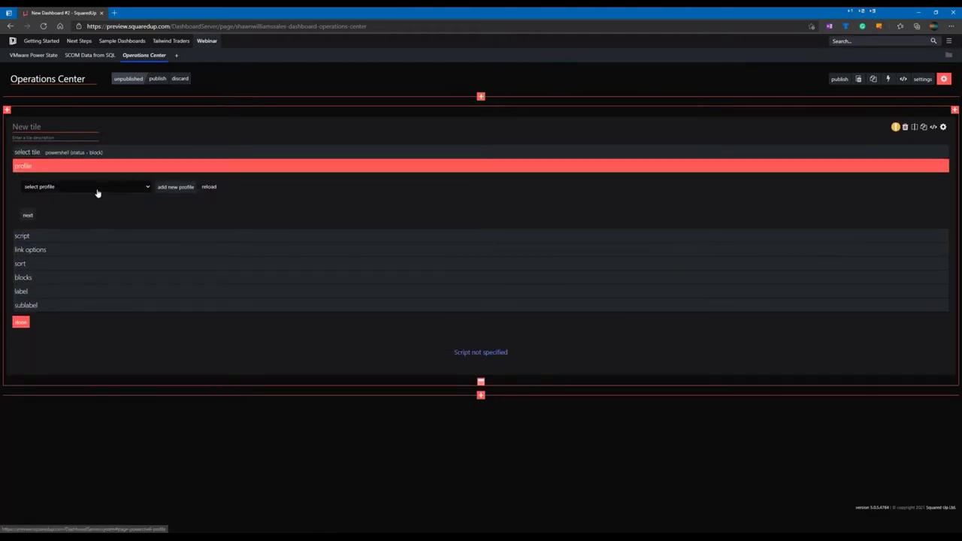
left_click(98, 189)
left_click(69, 222)
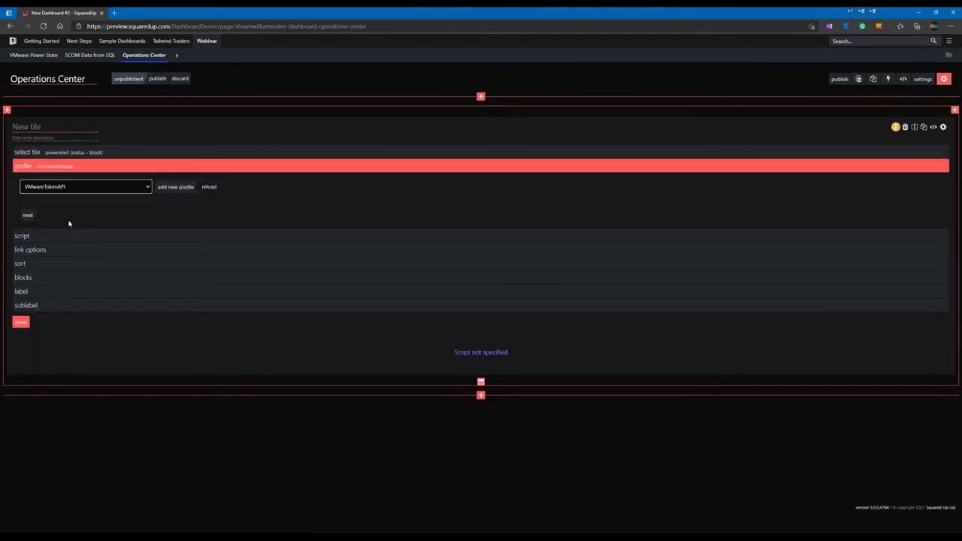
left_click(28, 216)
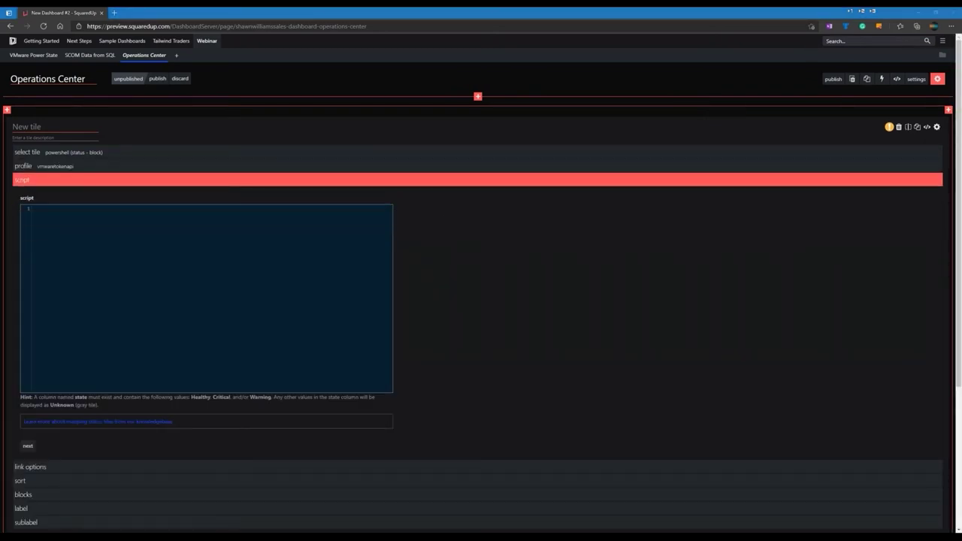
Paste the prepared script and review its SQL query setup and table definitions
left_click(191, 253)
key("ctrl+v")
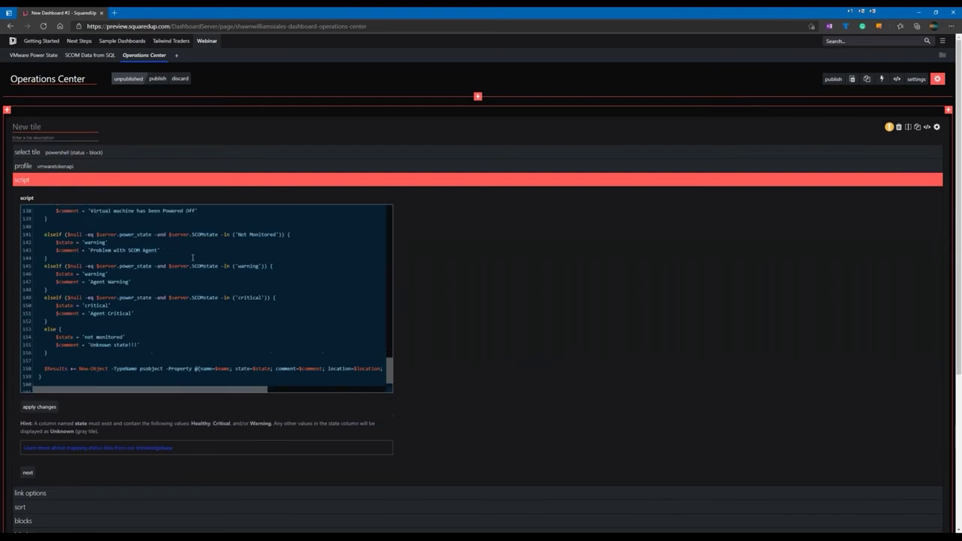
scroll(195, 256, "up", 15)
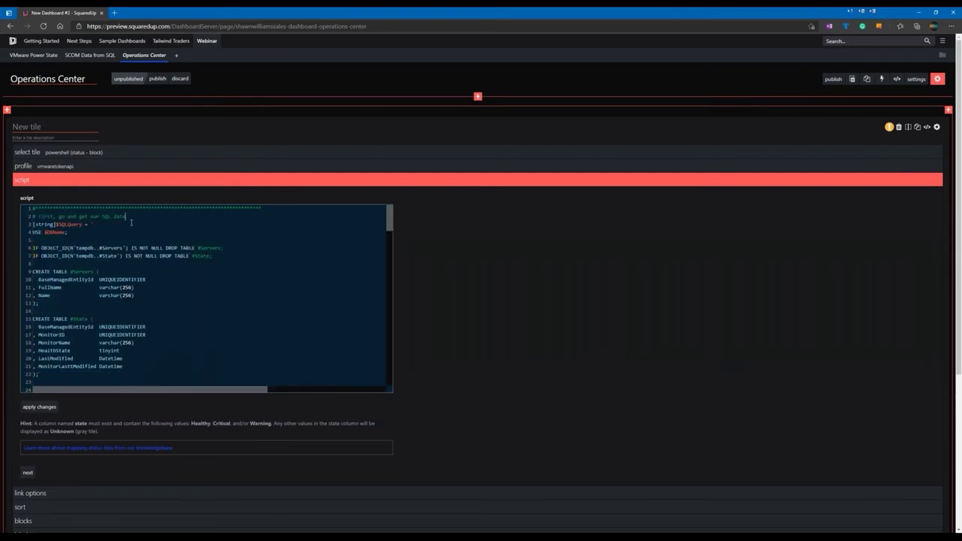
key("Down")
key("Up")
key("shift+Down")
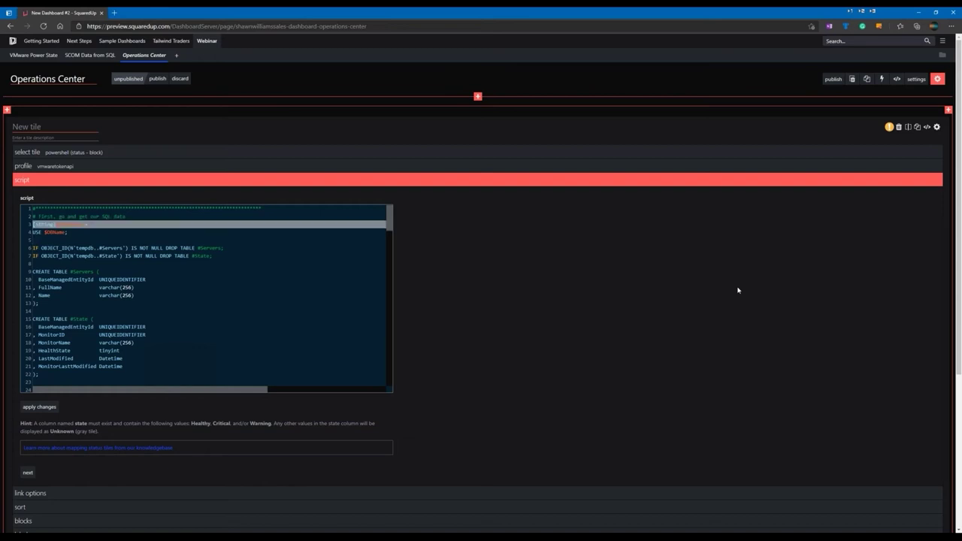
key("shift+Down")
key("shift+Down")
key("shift+Down")
key("shift+Down")
key("shift+Down")
key("shift+Down")
key("shift+Down")
key("shift+Down")
key("shift+Down")
key("shift+Down")
key("shift+Down")
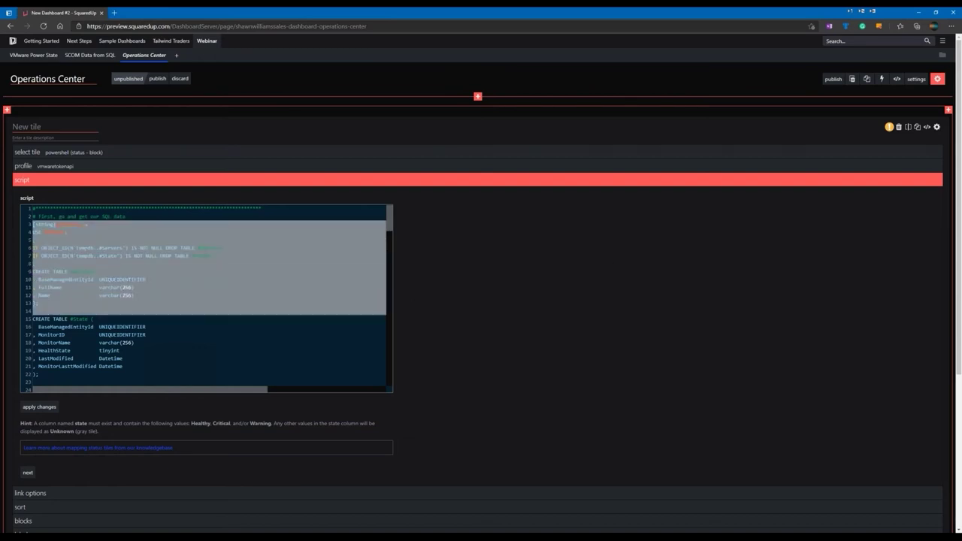
key("Left")
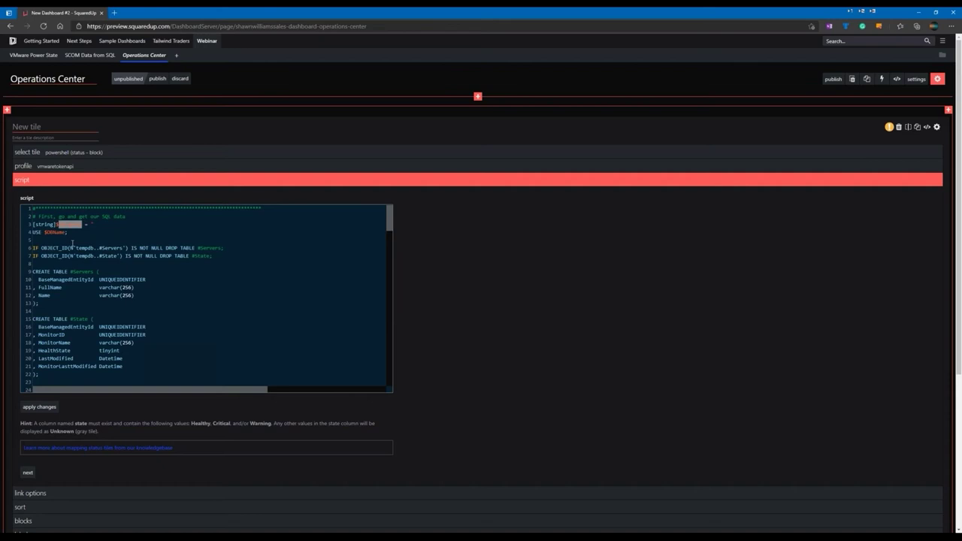
Review the script's SQL connection, command, data adapter and $response lines
scroll(83, 255, "down", 3)
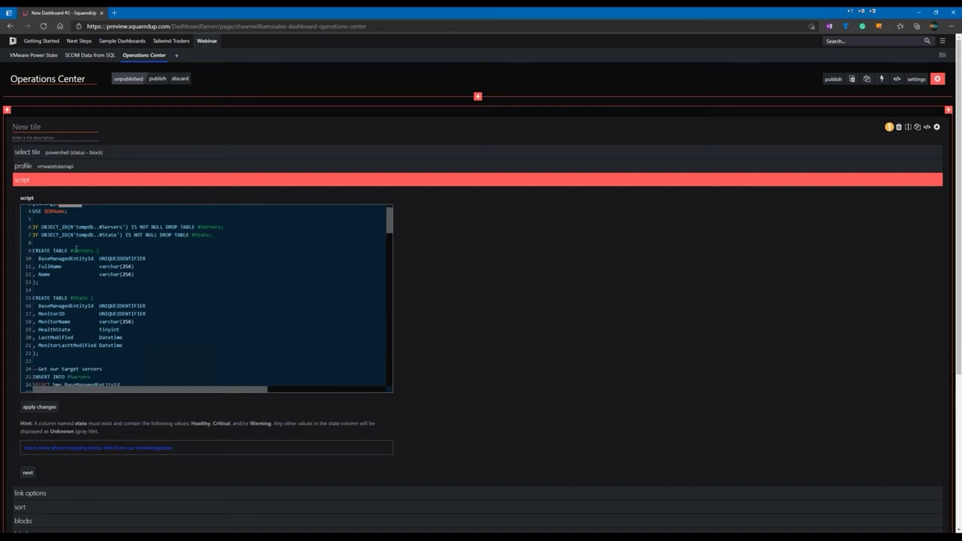
scroll(92, 264, "down", 5)
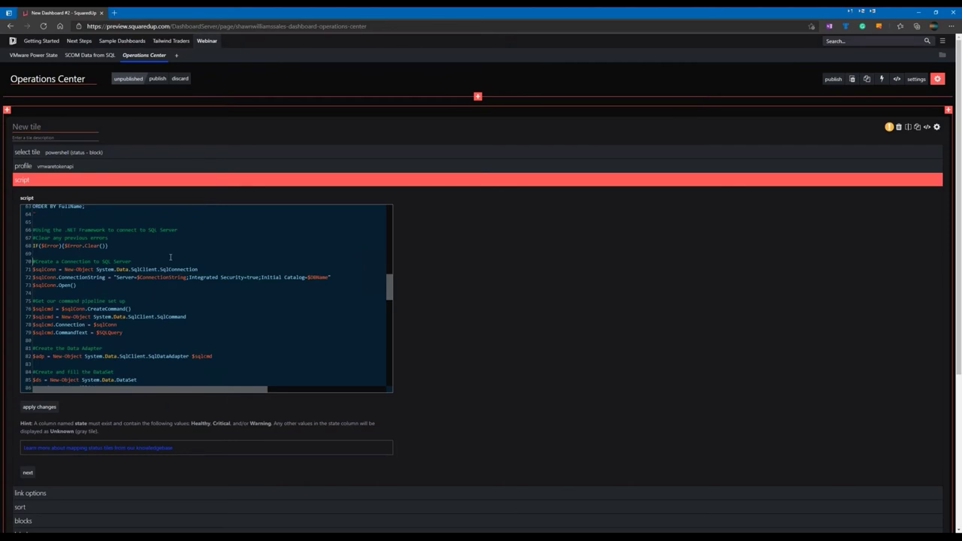
key("shift+Down")
key("shift+Down")
key("shift+Down")
key("shift+Down")
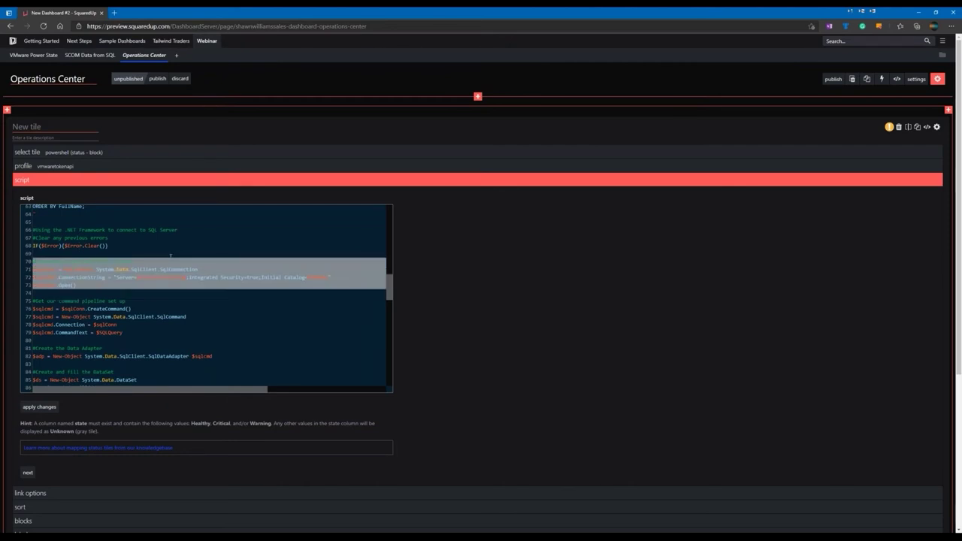
key("Right")
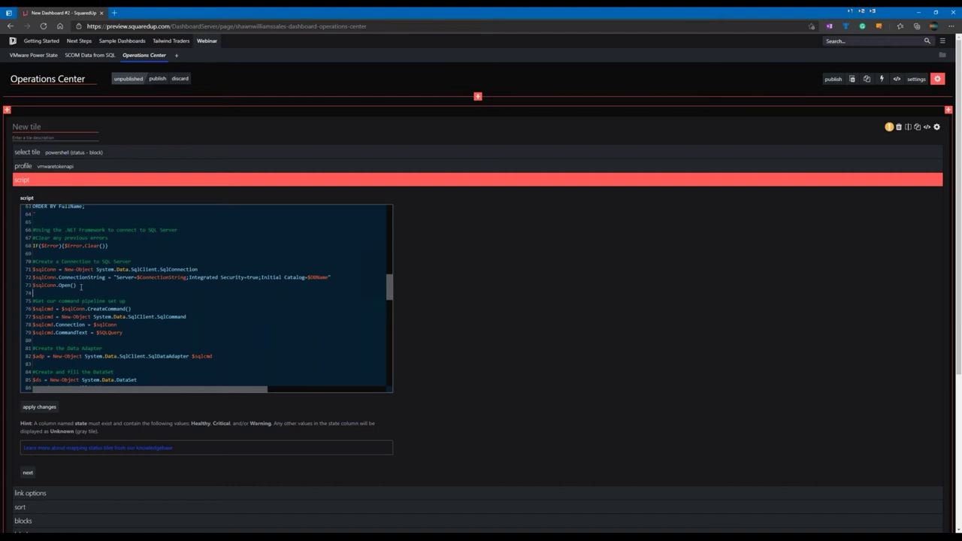
key("shift+Down")
key("shift+Down")
key("shift+Down")
key("shift+Down")
key("shift+Down")
key("shift+Down")
key("shift+Down")
key("shift+Down")
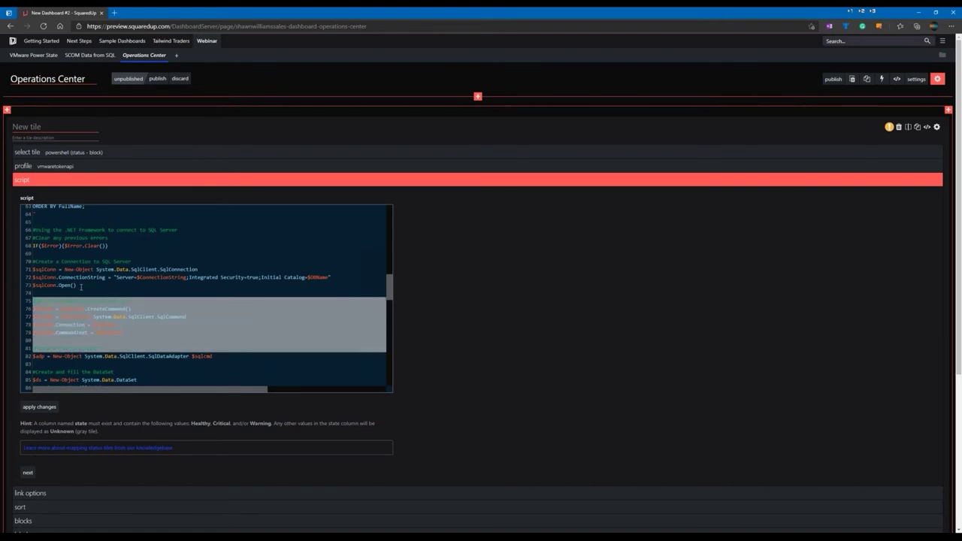
key("shift+Down")
scroll(159, 283, "down", 3)
key("shift+Down")
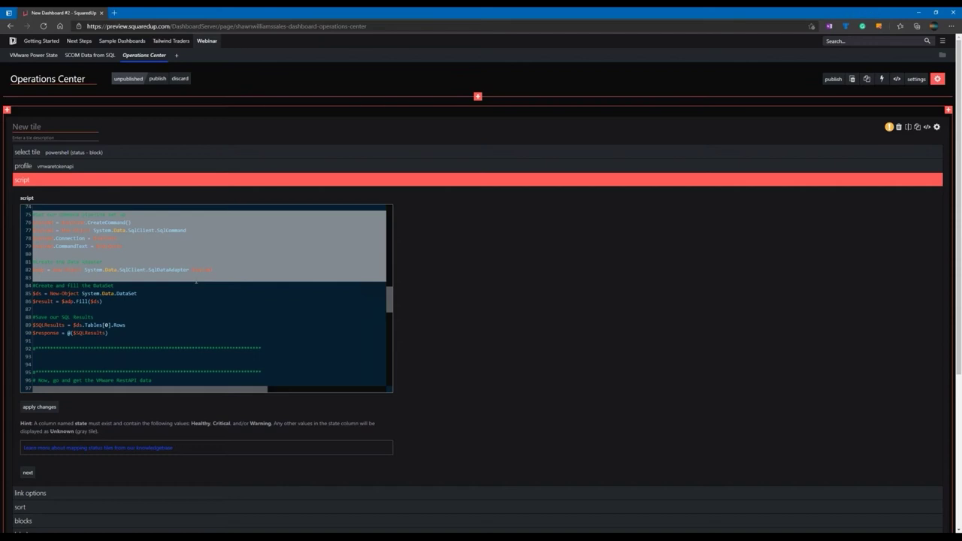
key("Right")
key("Down")
key("Down")
key("Down")
key("Down")
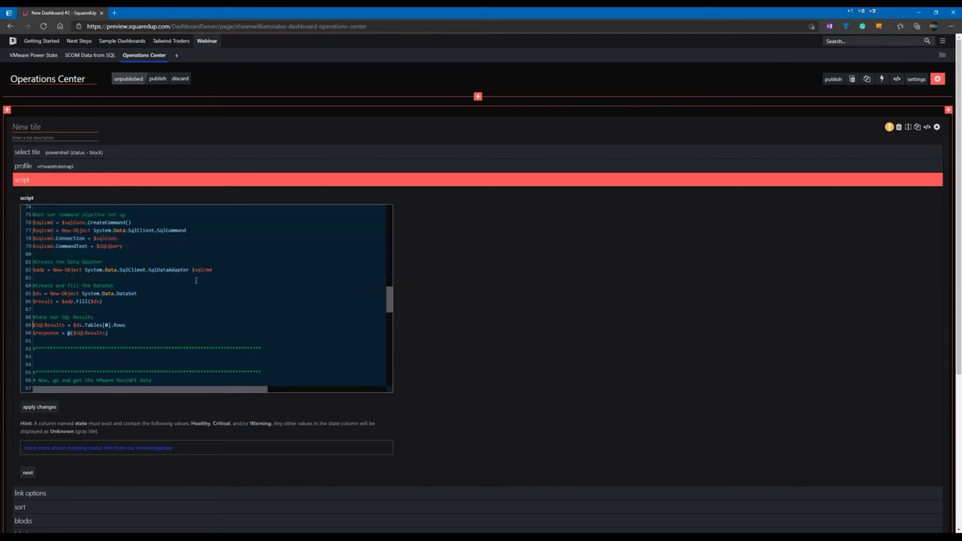
key("Down")
key("shift+End")
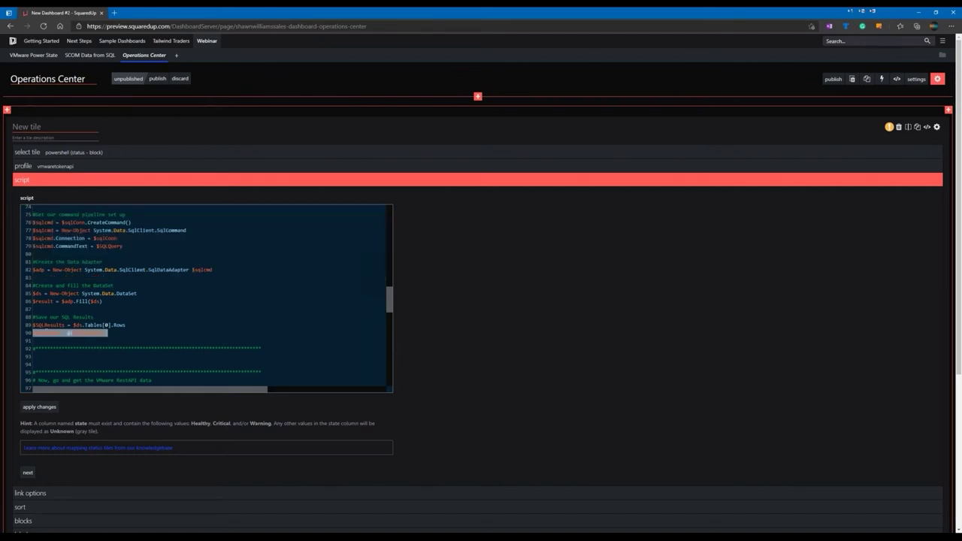
Review the VMware REST API call, the SQL–VMware join and the server state loop
double_click(45, 333)
scroll(158, 248, "down", 4)
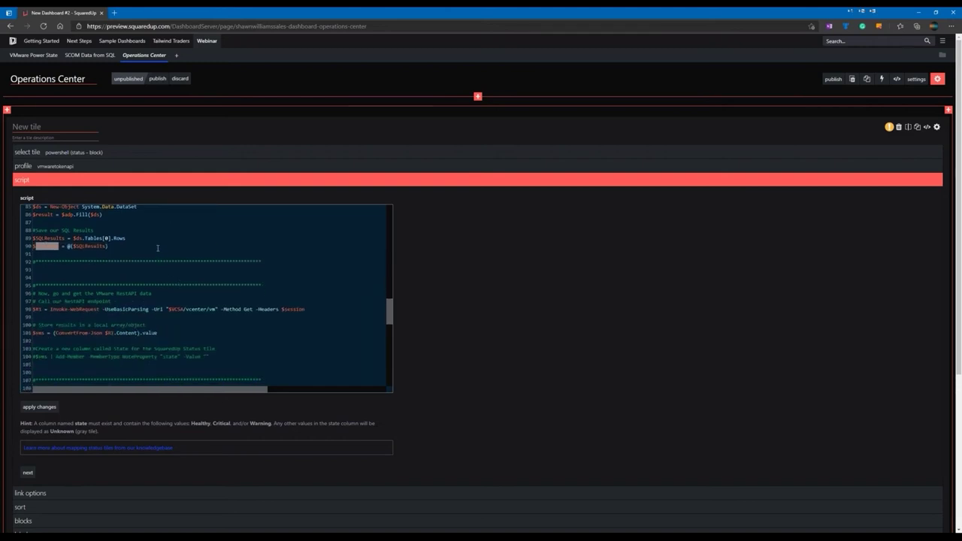
scroll(158, 248, "down", 3)
left_click(85, 251)
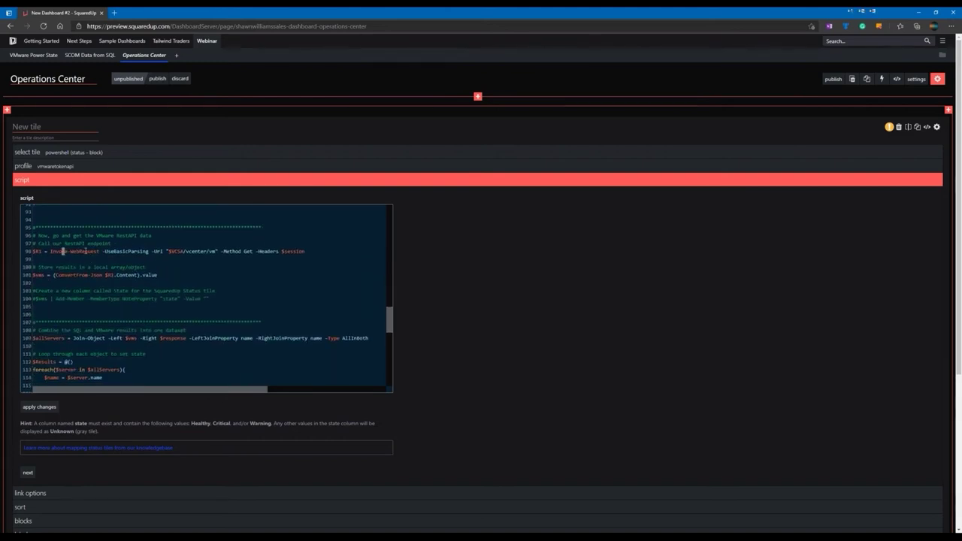
key("Home")
key("shift+Down")
key("shift+Down")
key("shift+Down")
key("shift+Down")
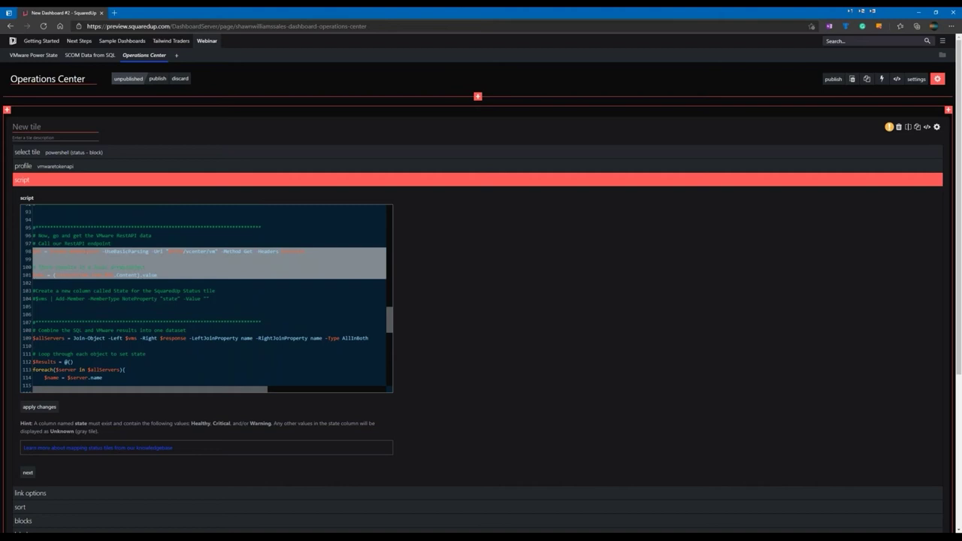
key("Down")
key("Down")
key("Down")
key("Down")
key("Down")
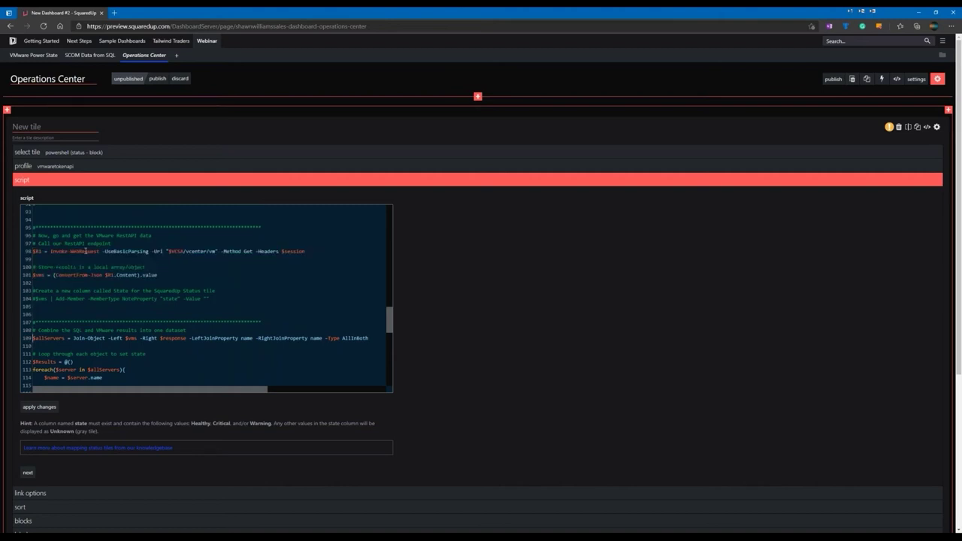
scroll(84, 251, "down", 5)
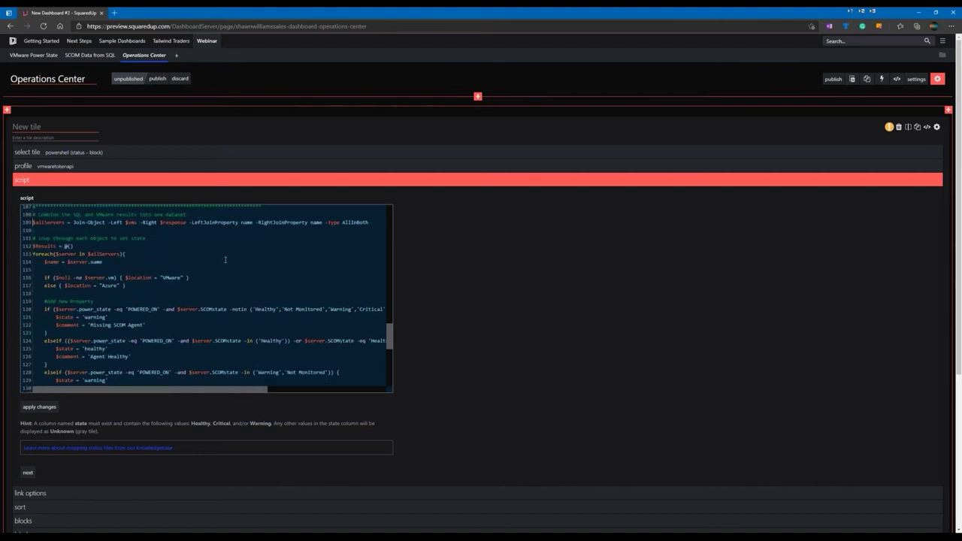
key("shift+End")
key("Down")
key("Down")
key("shift+Down")
key("shift+Down")
key("shift+Down")
key("shift+Down")
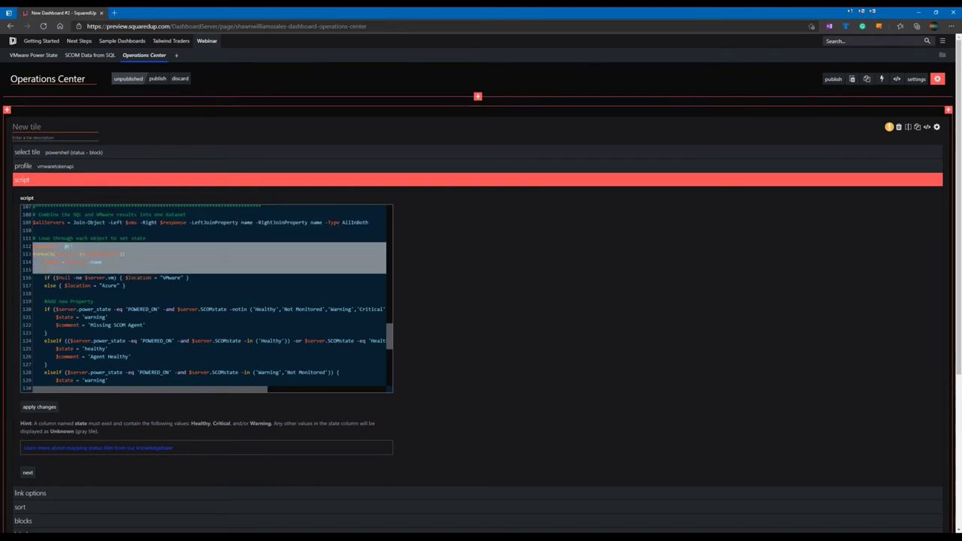
scroll(214, 278, "down", 1)
key("Escape")
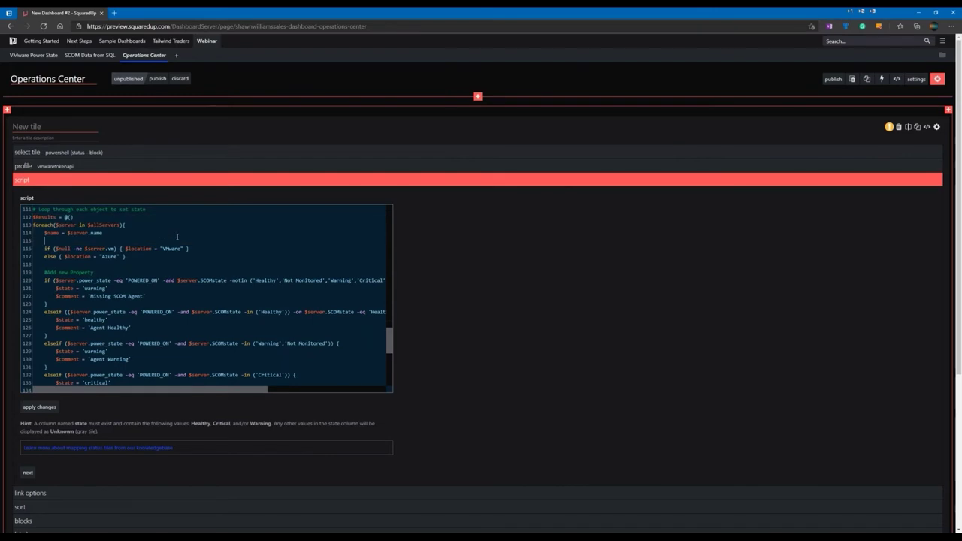
key("Down")
key("Down")
key("Down")
key("Down")
key("Down")
key("Down")
key("Down")
key("Down")
key("Down")
key("Down")
key("Down")
key("Down")
key("Down")
key("Down")
key("Down")
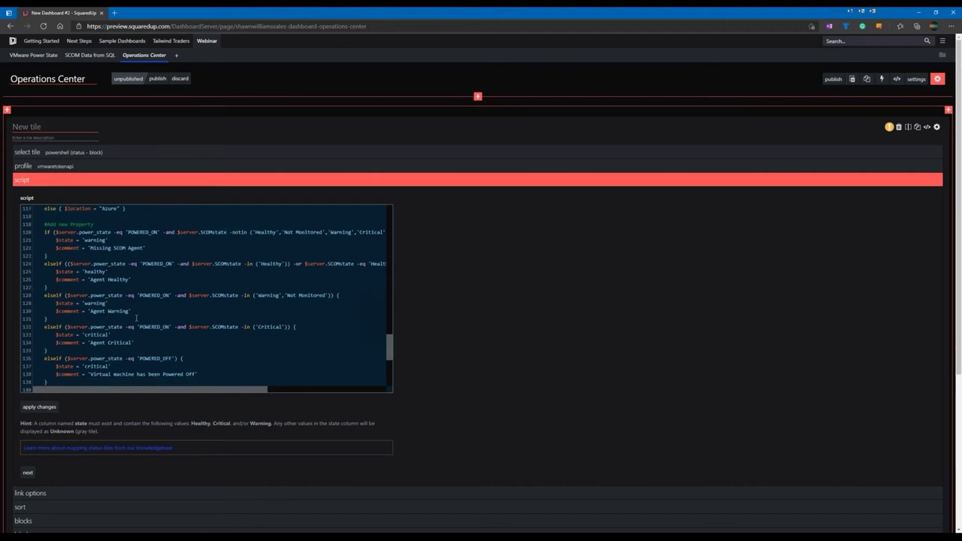
Apply the script and inspect the preview of green, orange and red server blocks
left_click(39, 407)
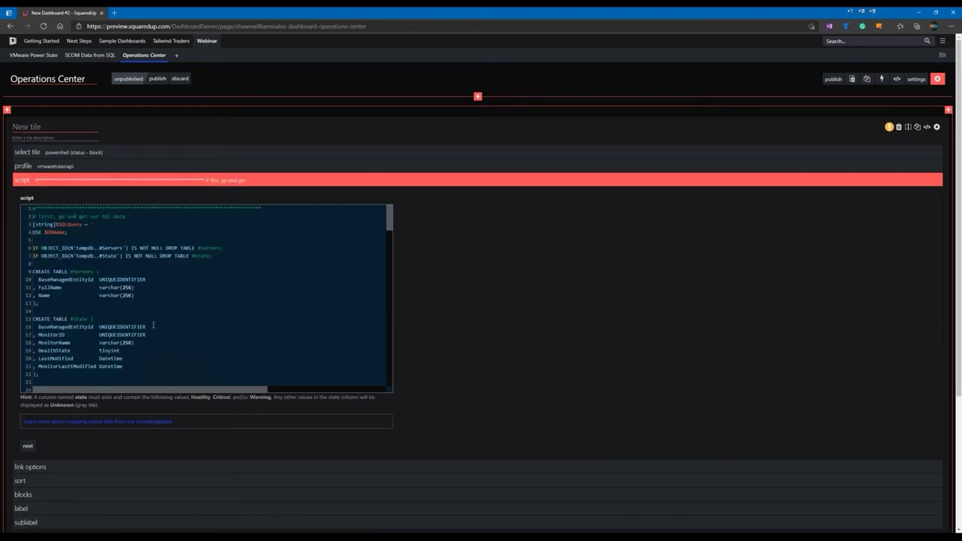
scroll(333, 311, "down", 2)
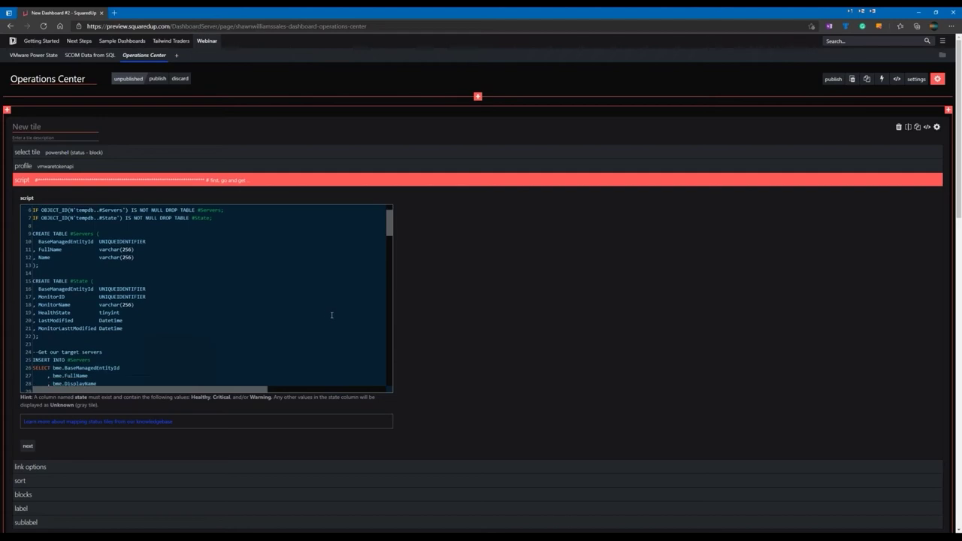
scroll(496, 323, "down", 1)
scroll(496, 323, "down", 3)
scroll(496, 323, "up", 3)
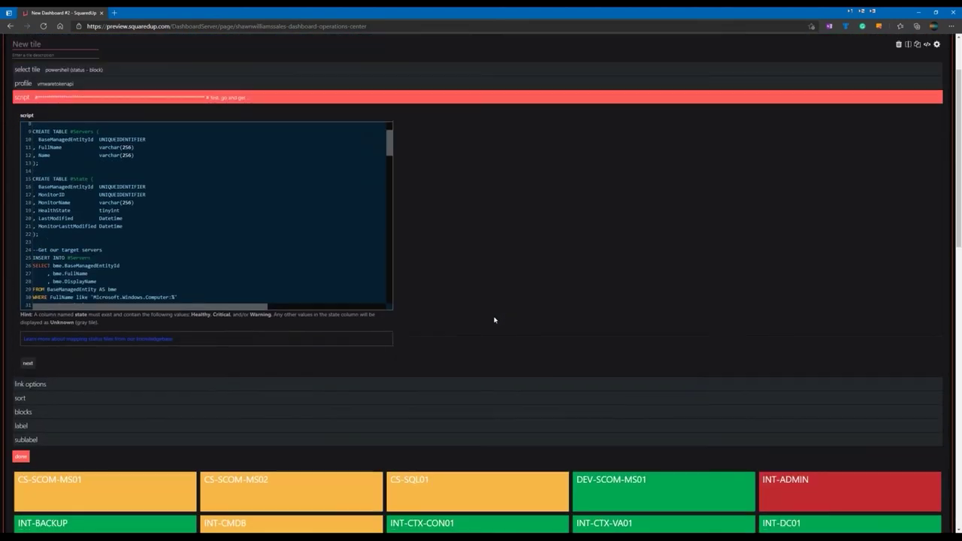
Group the tile's status blocks by health state in its sort settings
left_click(28, 372)
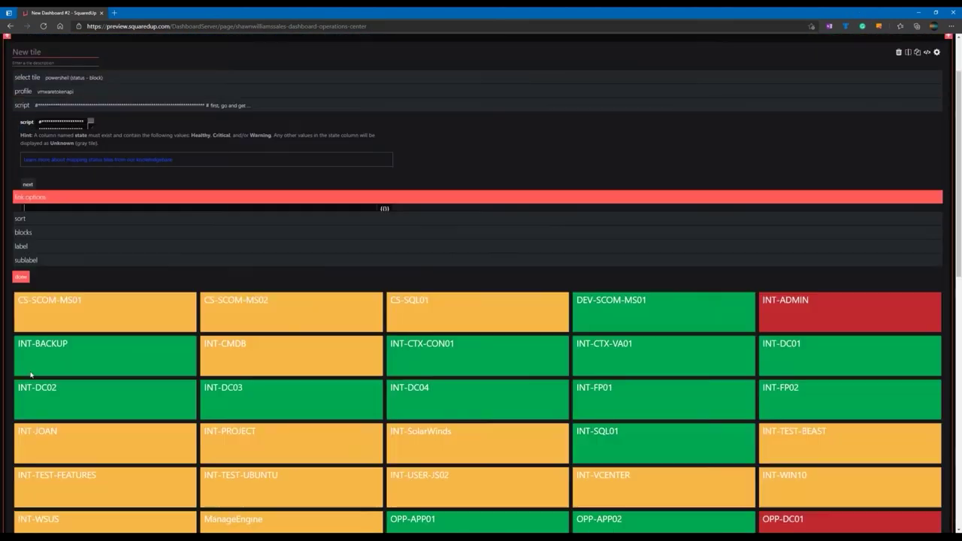
left_click(33, 205)
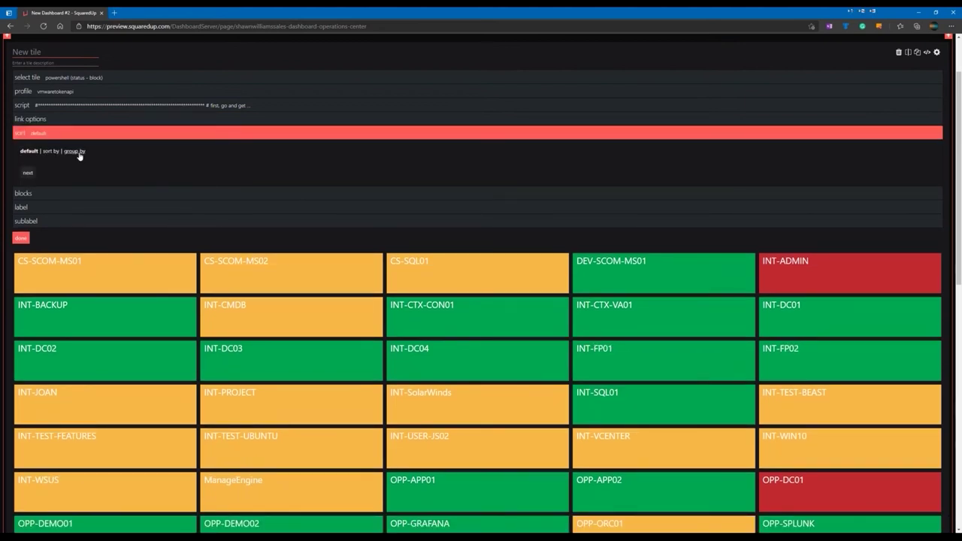
left_click(79, 154)
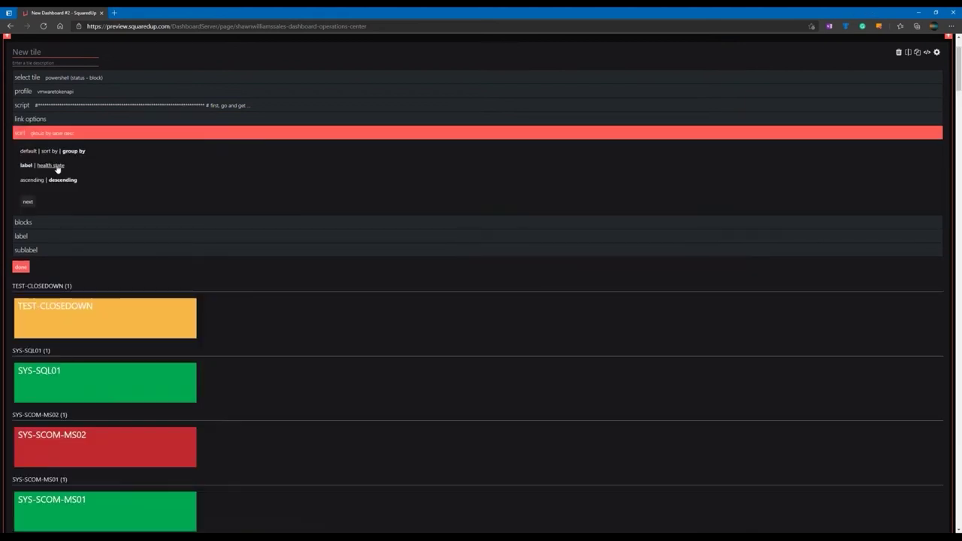
left_click(51, 164)
Raise the block layout from 5 to 7 columns per row
left_click(28, 201)
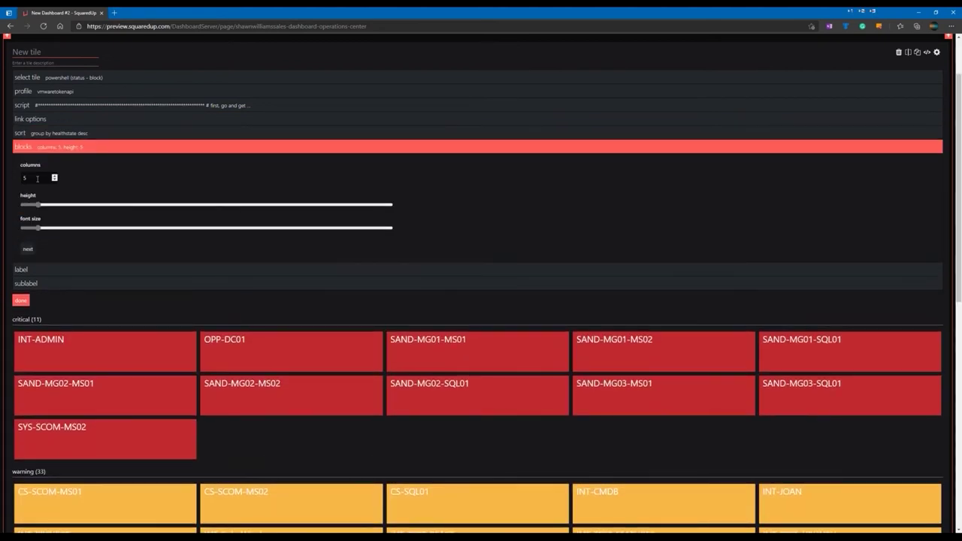
left_click(54, 175)
left_click(55, 175)
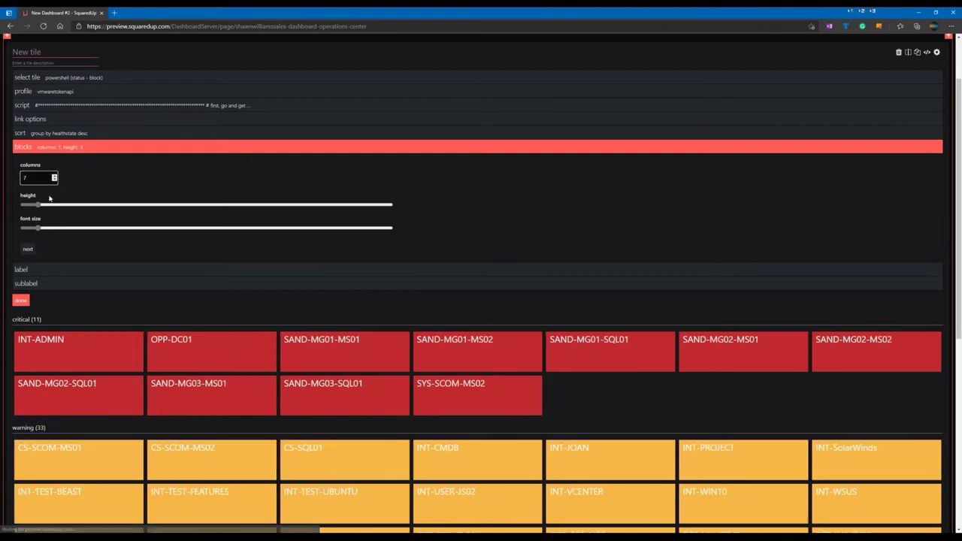
left_click(32, 268)
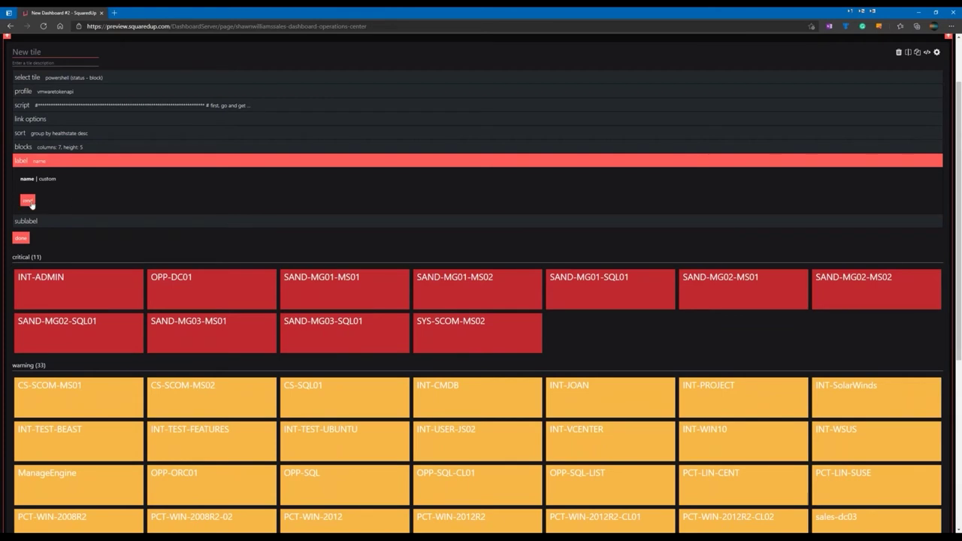
Switch the sublabel to a custom template starting with {{properties.location}}
left_click(95, 220)
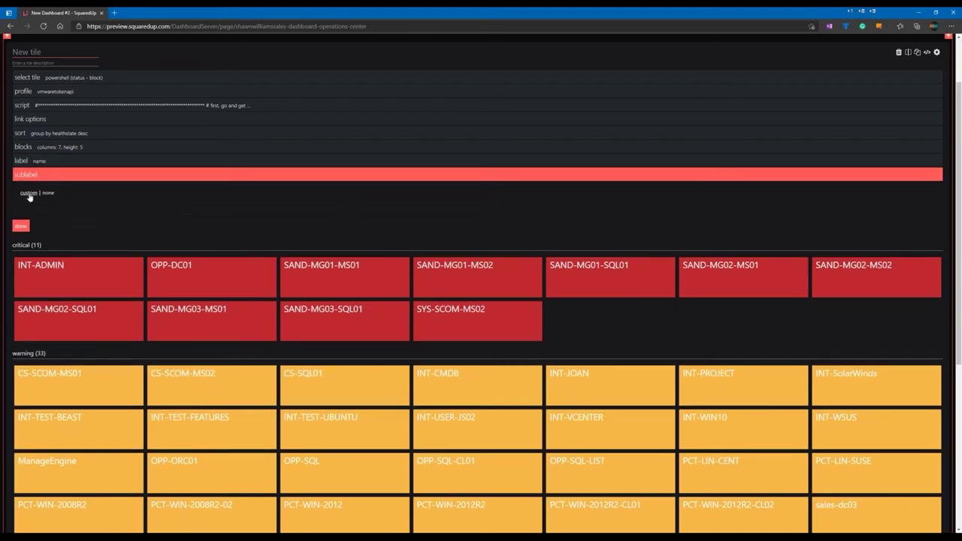
left_click(29, 193)
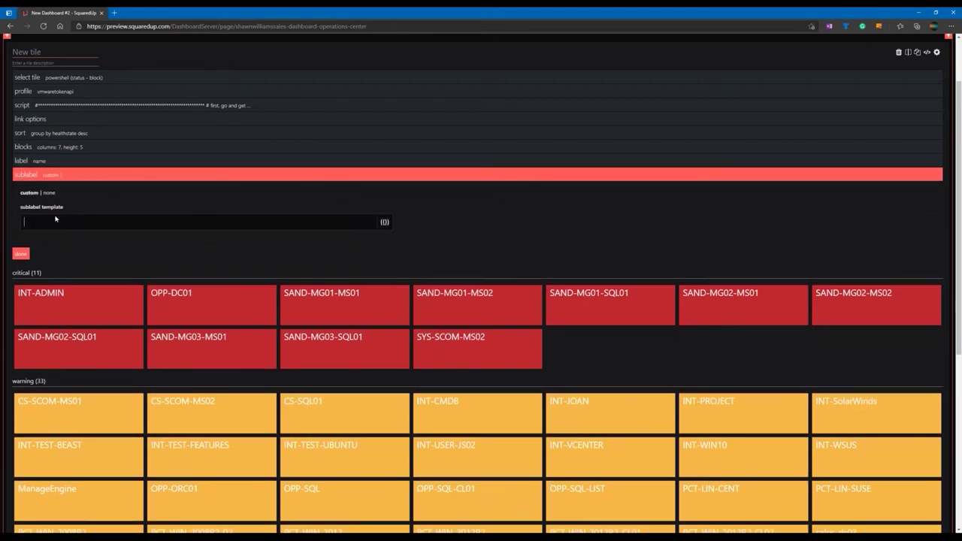
left_click(380, 222)
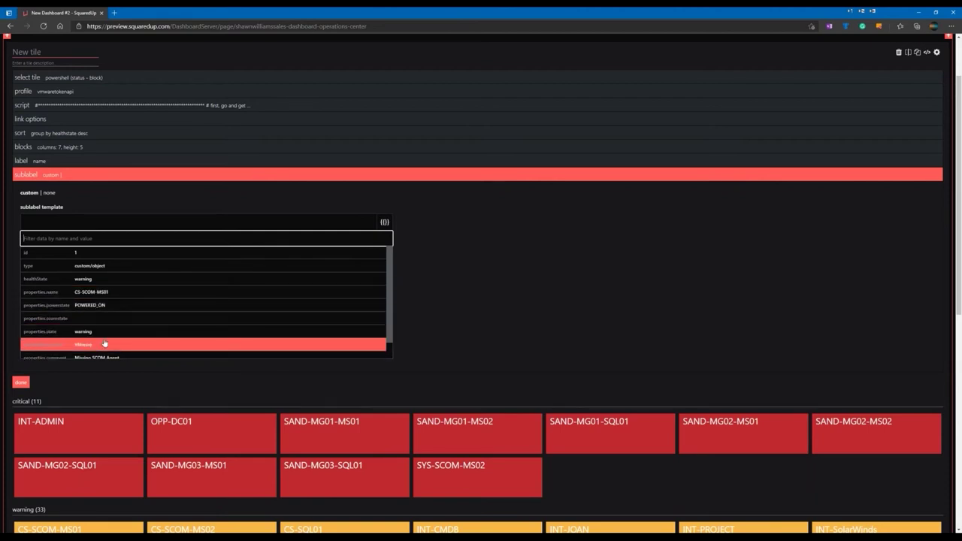
scroll(105, 343, "down", 1)
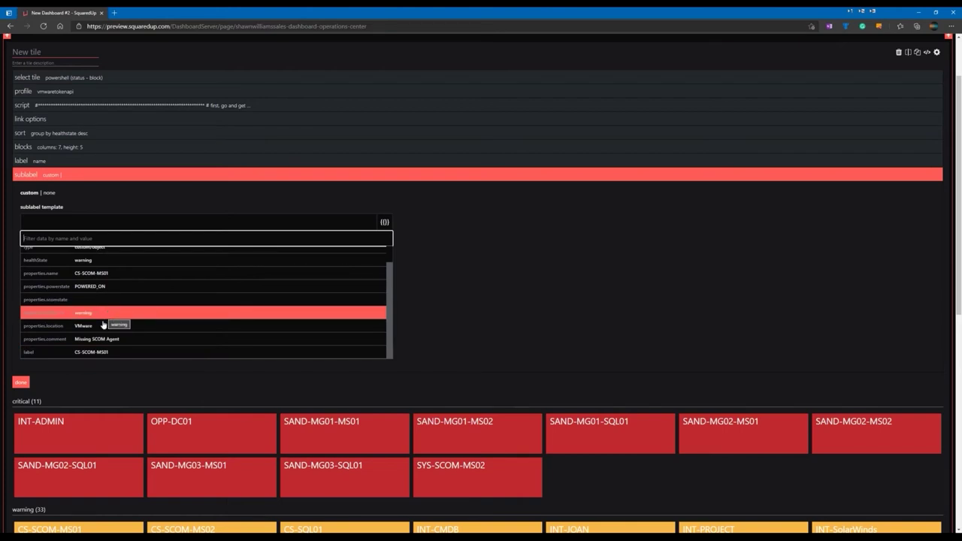
left_click(103, 324)
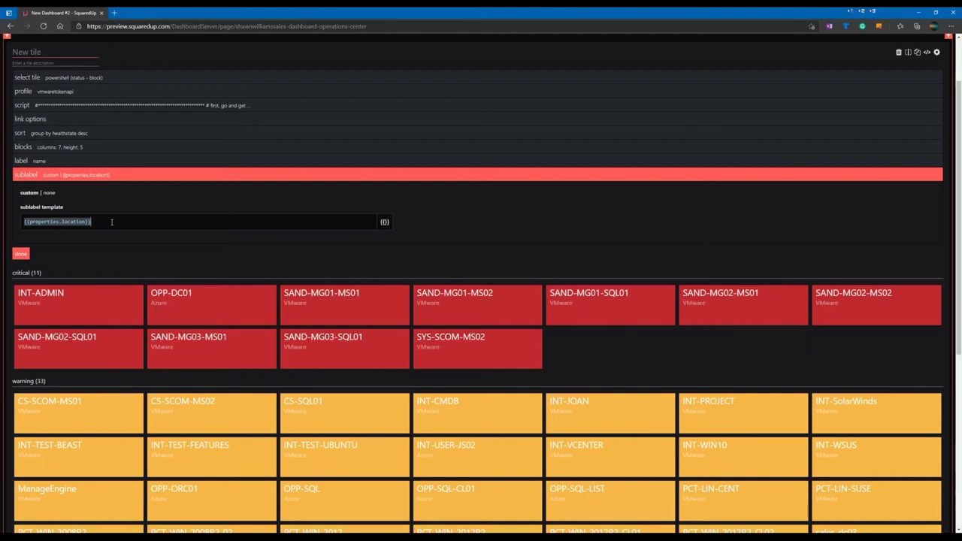
Append <br> and {{properties.comment}} to the custom sublabel template
type("<br>")
left_click(387, 224)
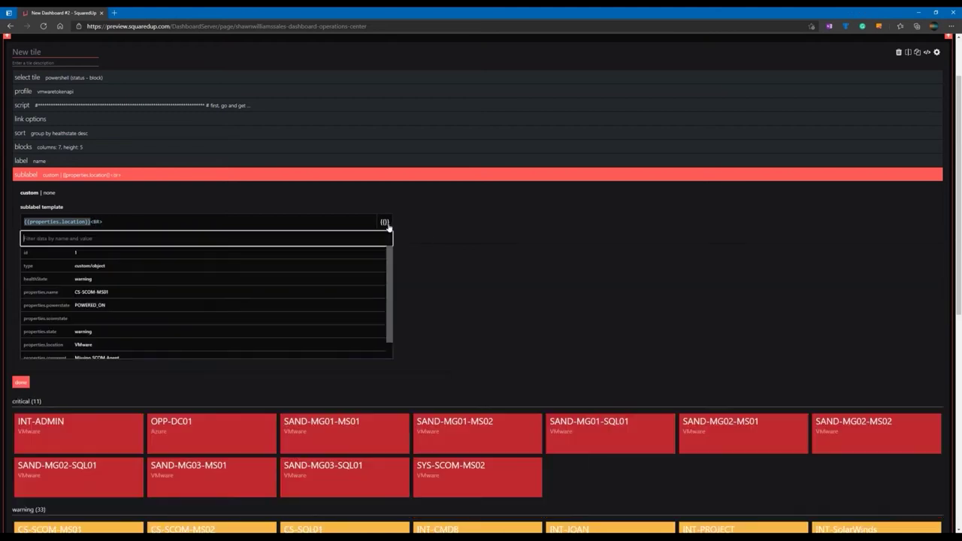
scroll(157, 316, "down", 1)
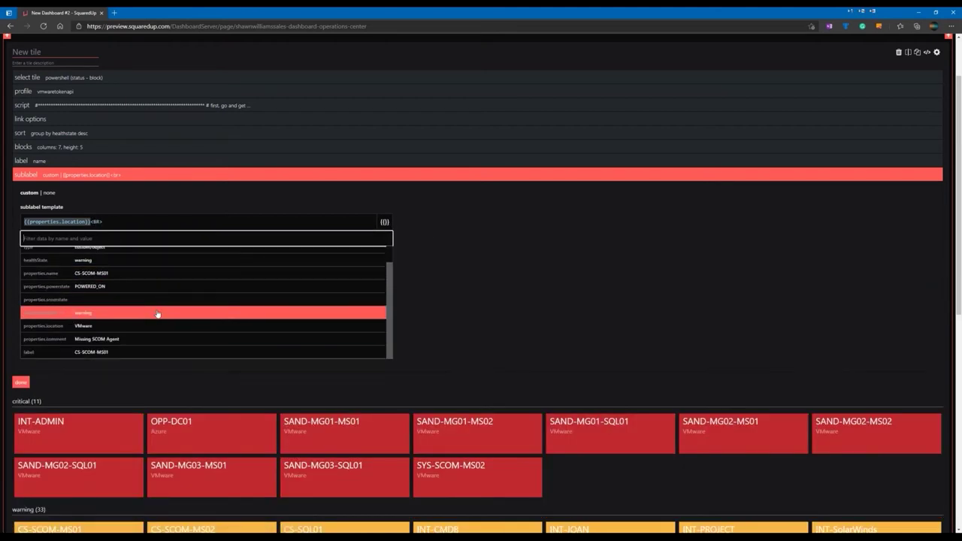
left_click(118, 340)
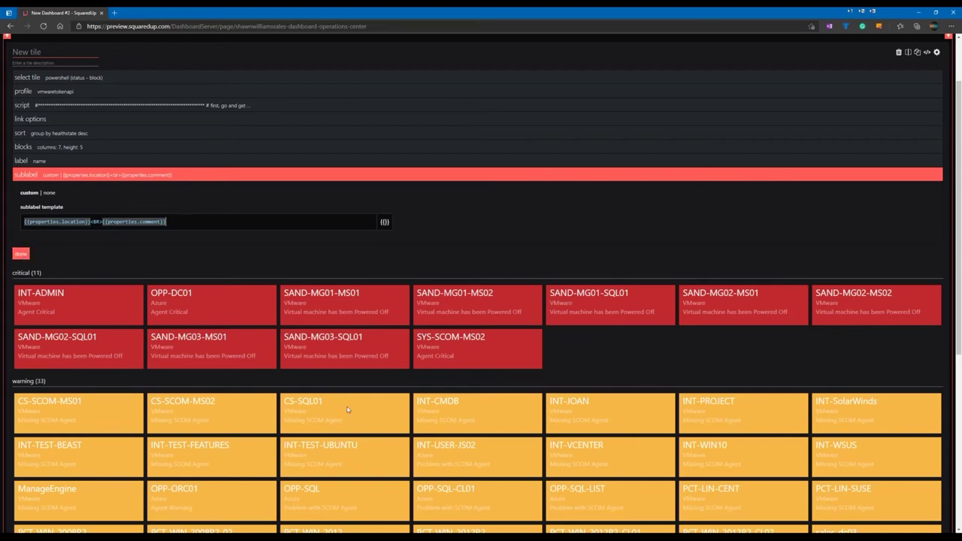
scroll(235, 391, "down", 2)
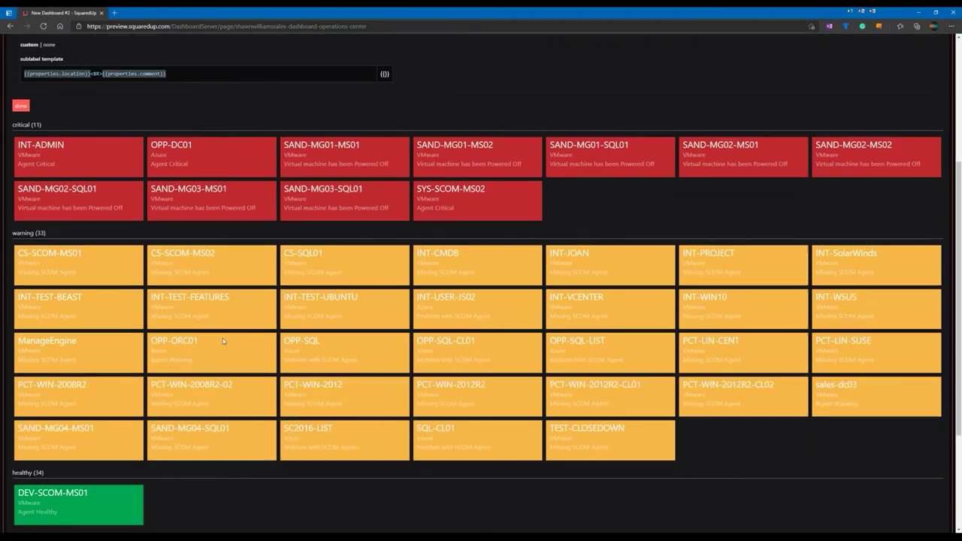
scroll(223, 338, "up", 1)
scroll(88, 245, "down", 2)
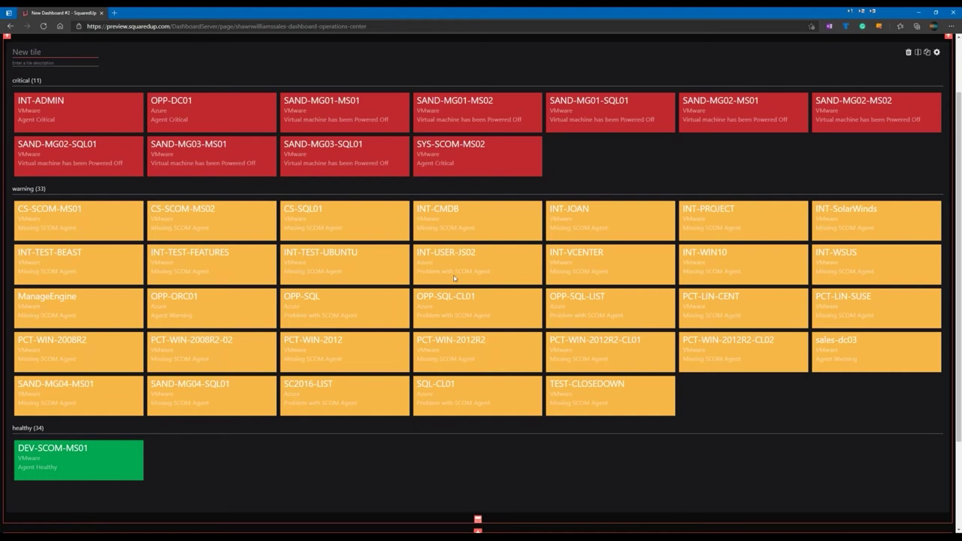
scroll(388, 242, "up", 2)
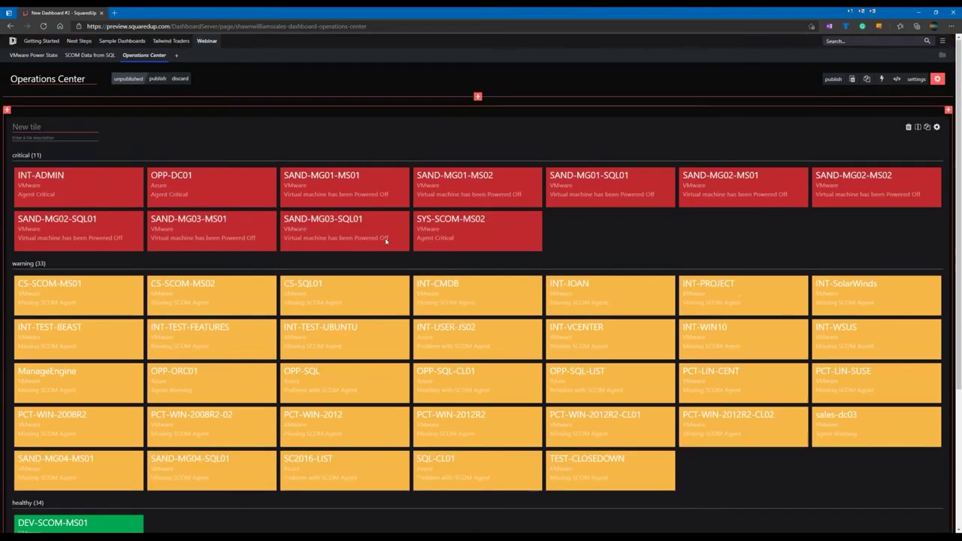
Publish the Operations Center dashboard and switch to Tailwind Traders On-Prem Systems
left_click(157, 80)
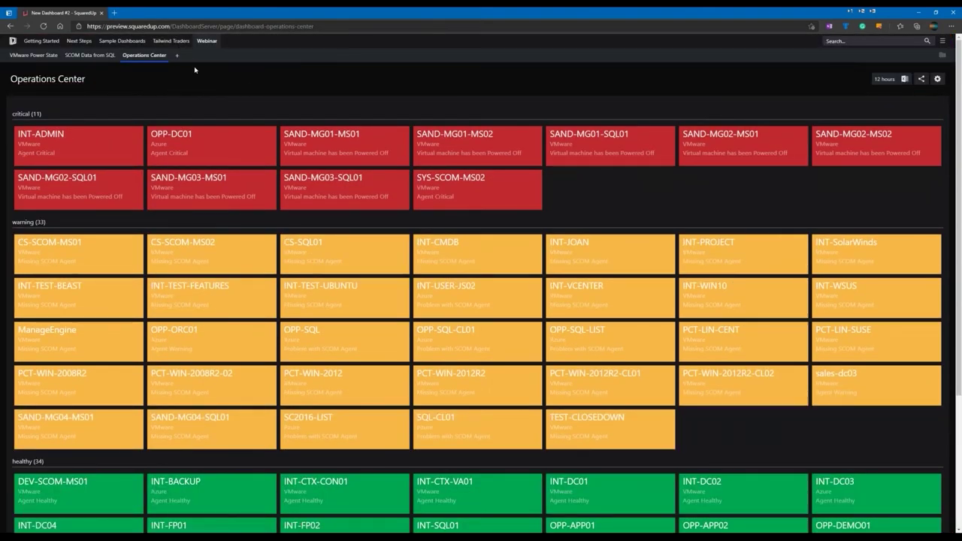
left_click(172, 41)
left_click(174, 97)
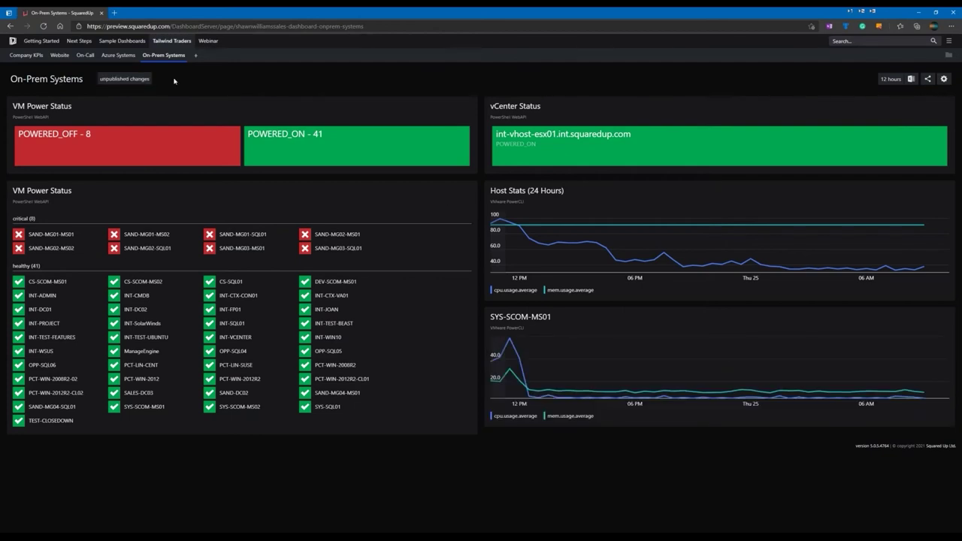
Return to the Webinar Operations Center dashboard with its Getting Started sample tiles
mouse_move(210, 42)
left_click(210, 84)
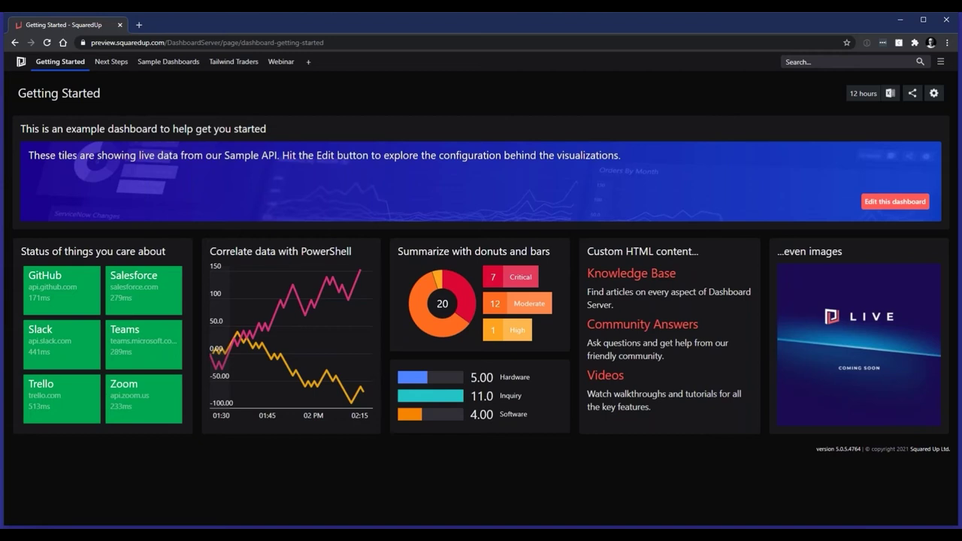
Open the Sales & Business sample dashboard showing This Month, This Quarter and This Year sales
left_click(154, 80)
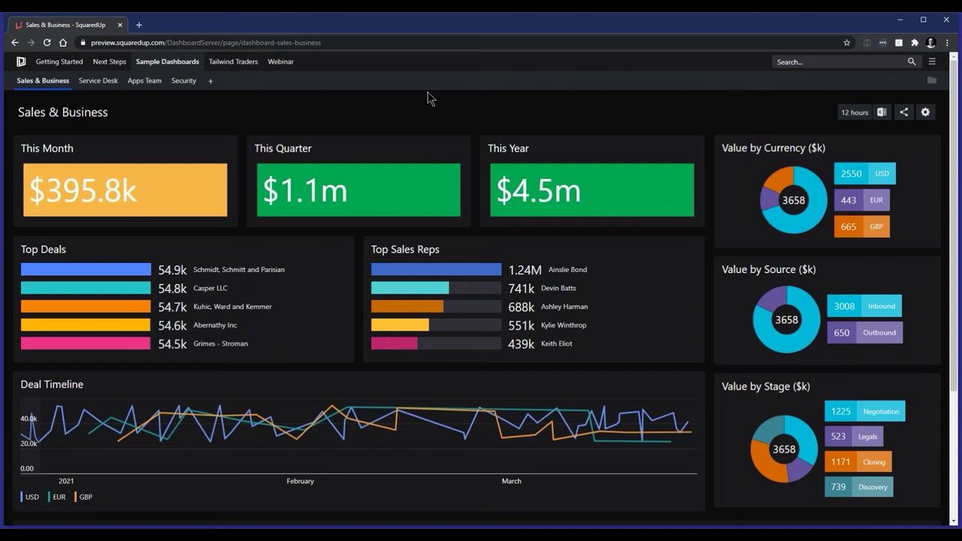
scroll(430, 172, "down", 2)
scroll(428, 186, "up", 2)
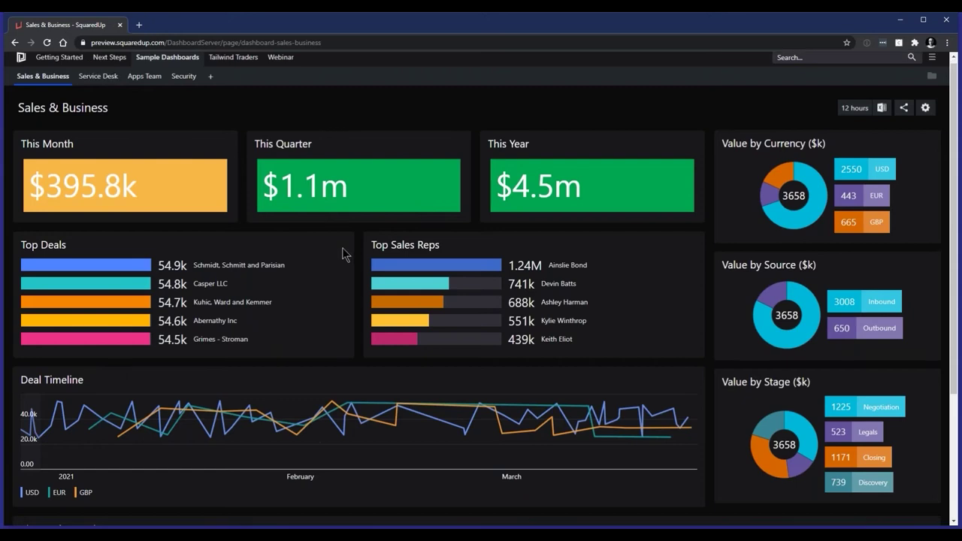
scroll(342, 248, "down", 1)
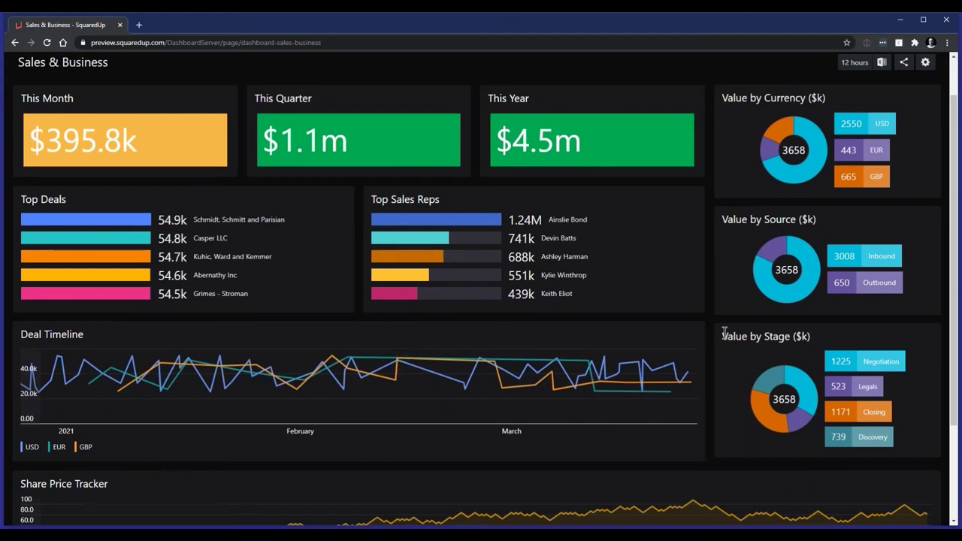
mouse_move(766, 290)
scroll(376, 248, "up", 1)
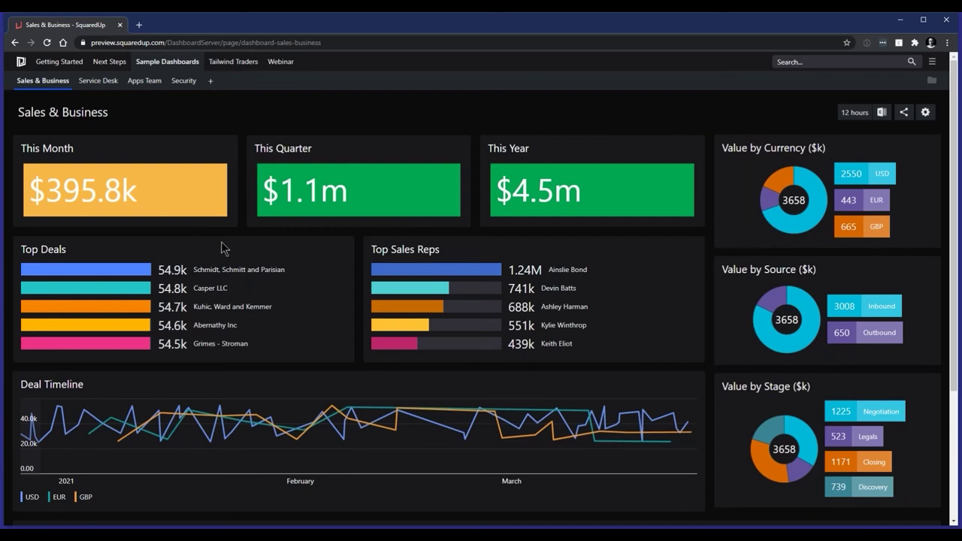
scroll(292, 411, "down", 3)
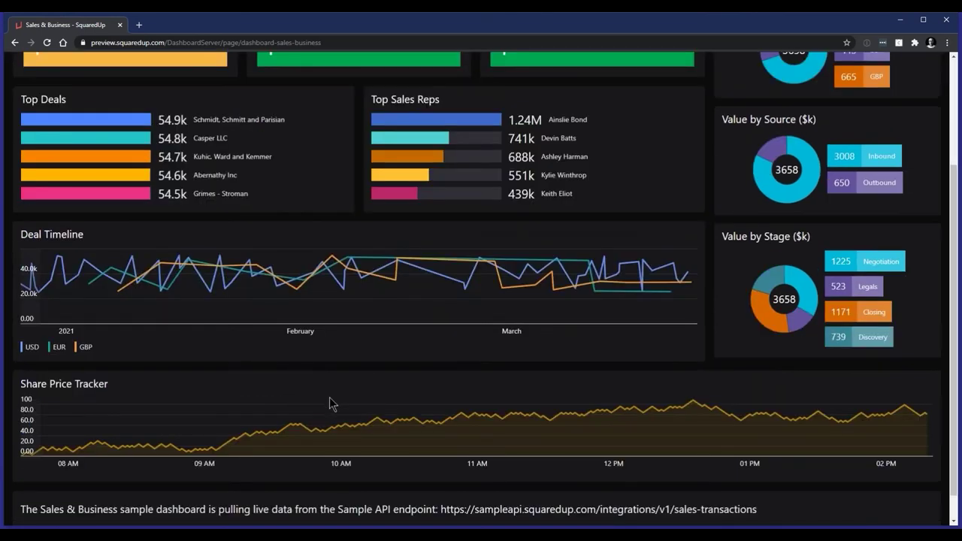
scroll(276, 373, "up", 1)
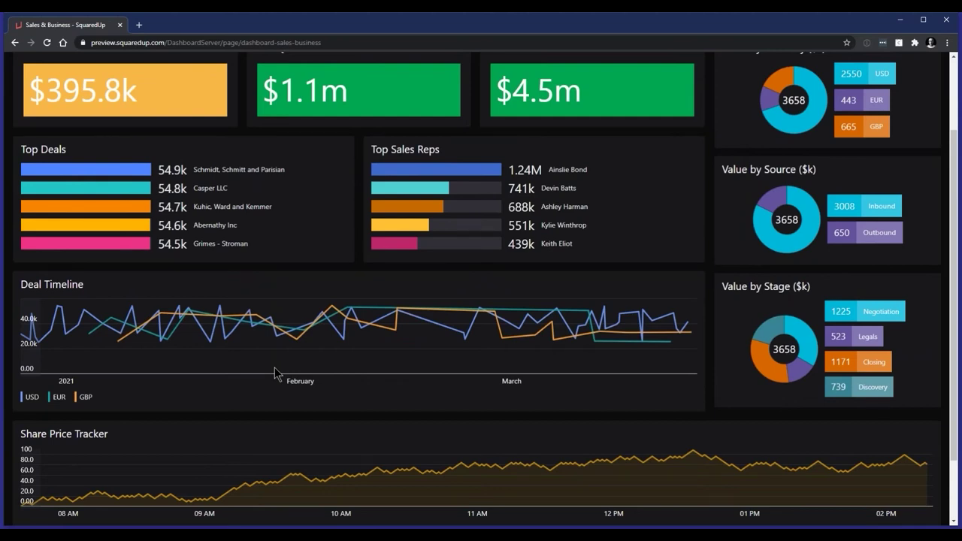
scroll(274, 372, "up", 2)
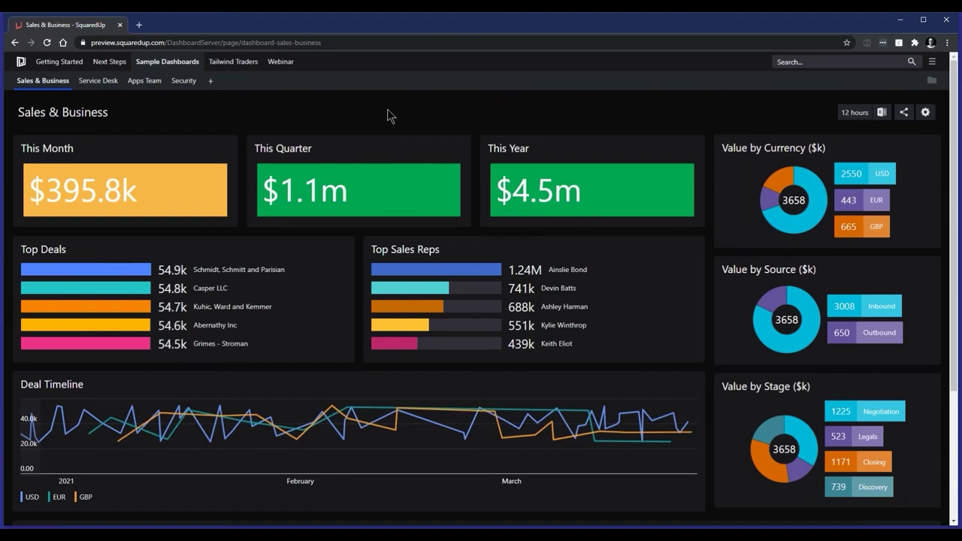
Open the Service Desk sample dashboard and browse its cases, satisfaction and incident panels
left_click(99, 80)
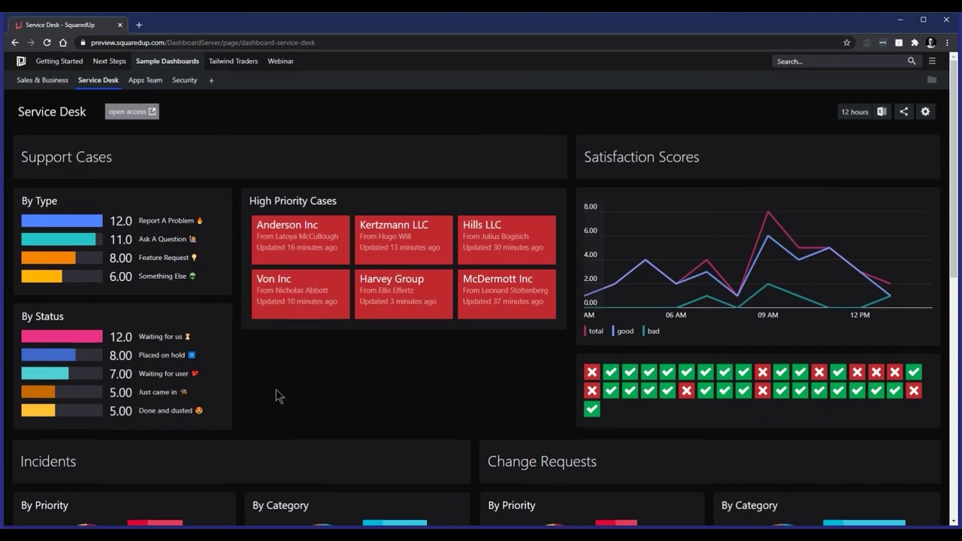
scroll(275, 389, "down", 1)
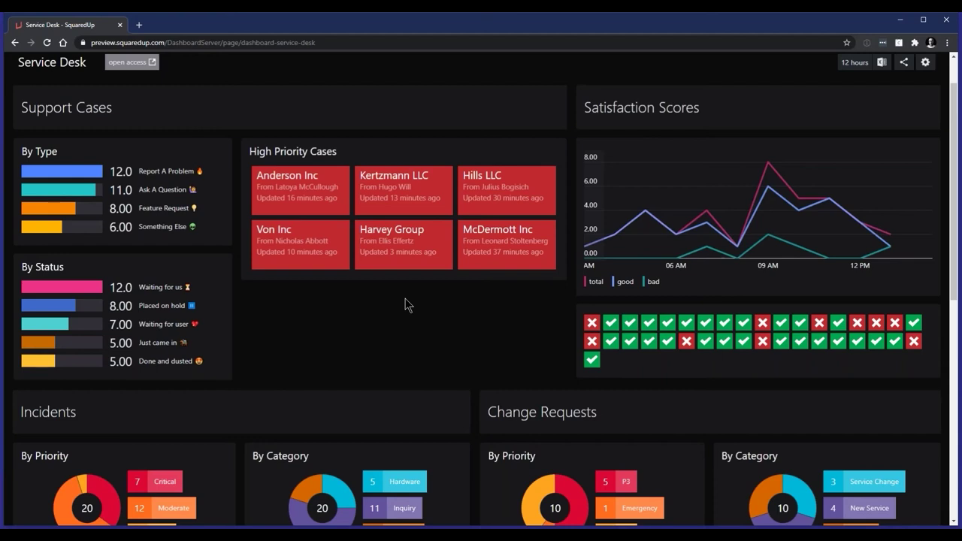
mouse_move(621, 249)
scroll(490, 370, "down", 1)
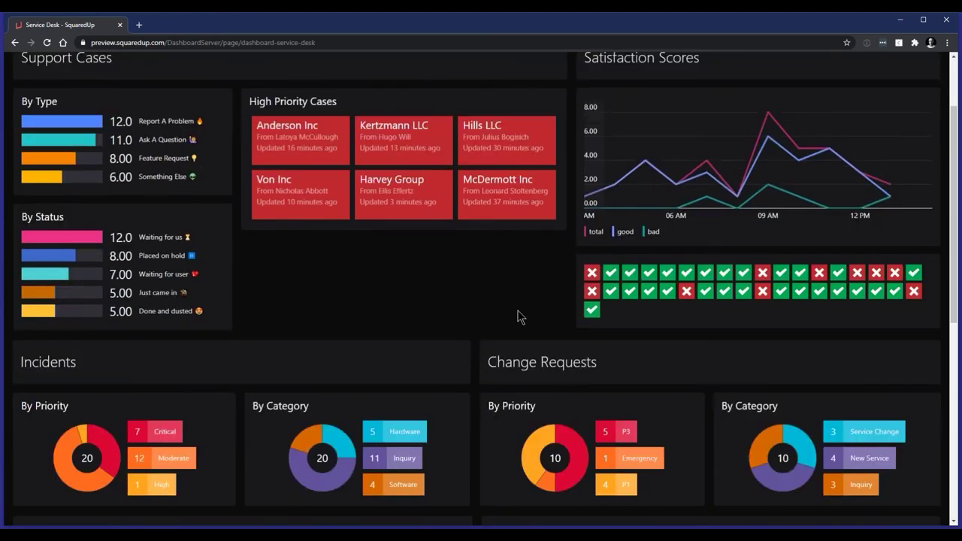
scroll(503, 314, "down", 1)
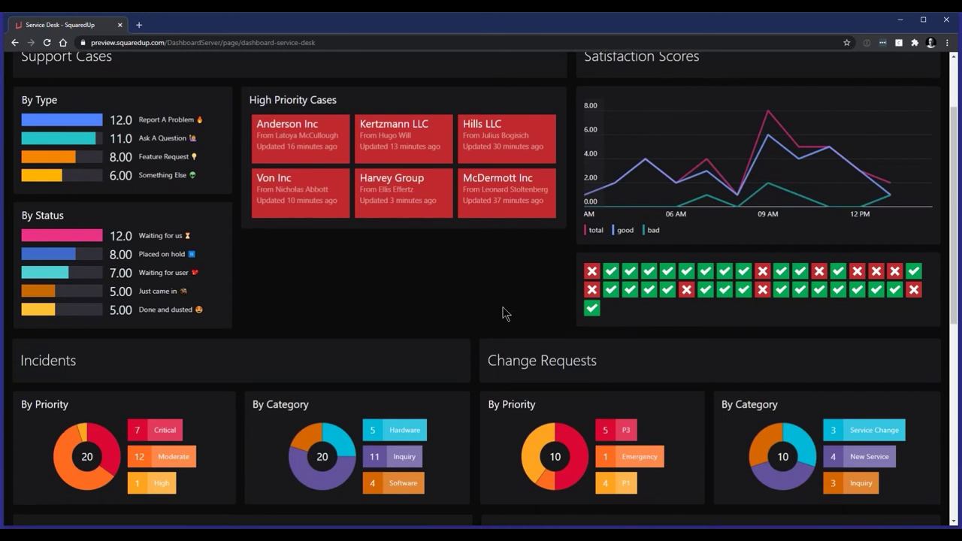
scroll(503, 314, "down", 3)
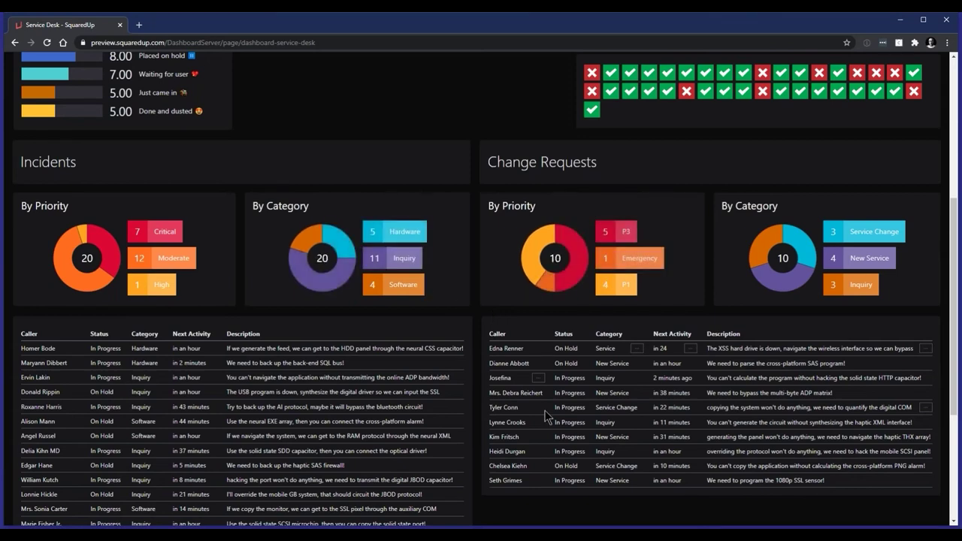
scroll(226, 440, "down", 1)
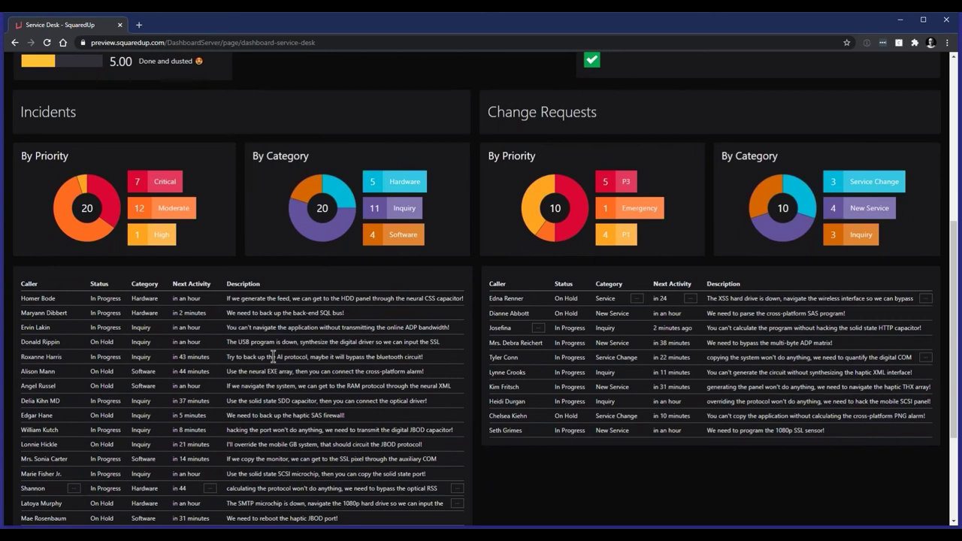
scroll(273, 356, "up", 3)
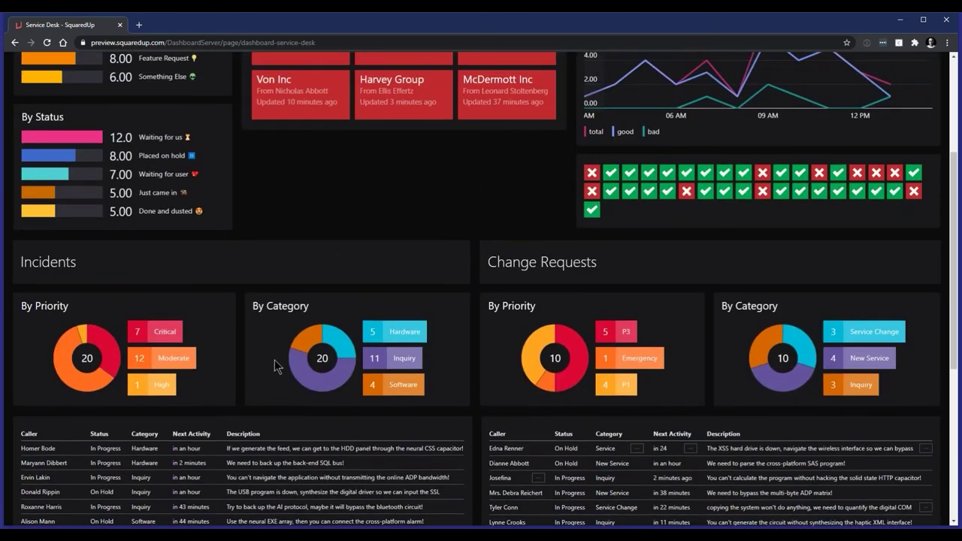
scroll(275, 367, "up", 3)
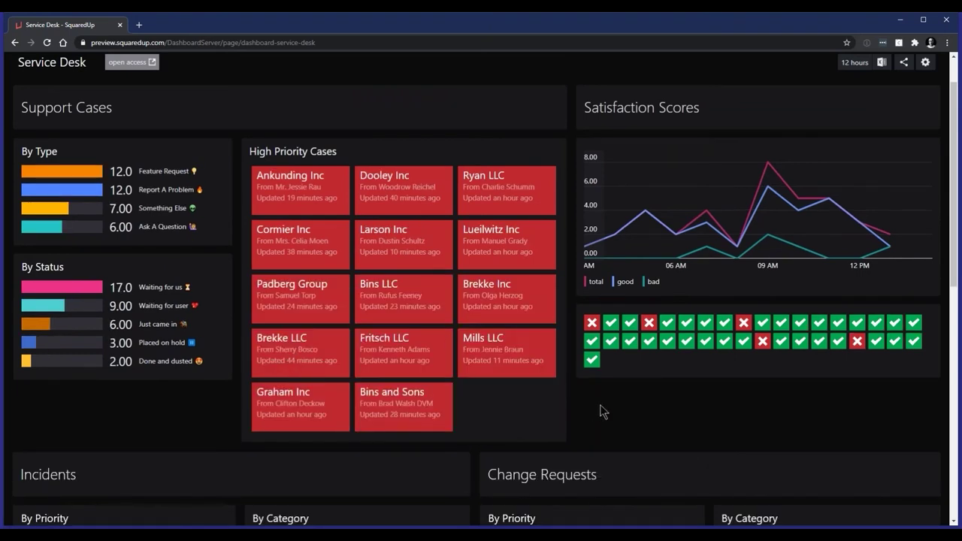
scroll(313, 456, "down", 3)
scroll(211, 464, "down", 2)
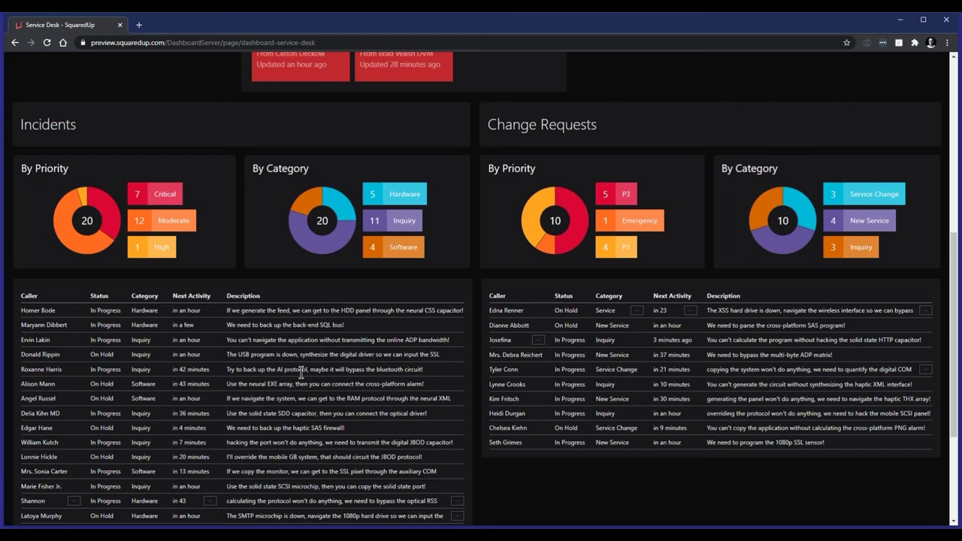
scroll(300, 372, "up", 3)
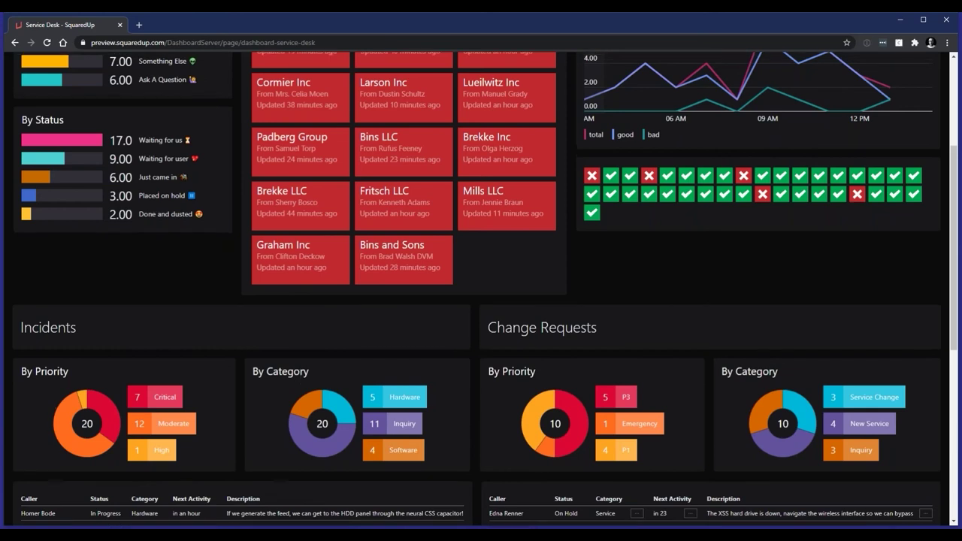
scroll(323, 376, "up", 3)
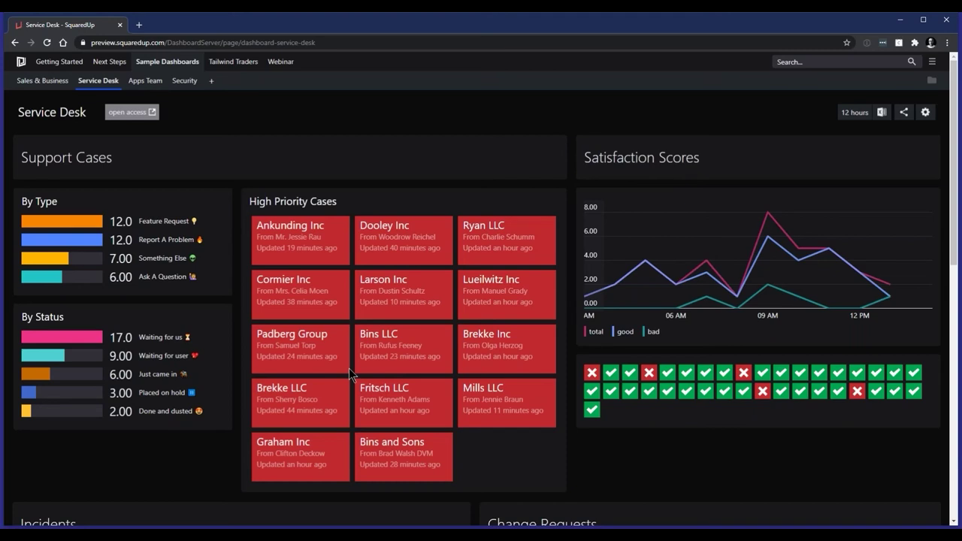
Open the Apps Team dashboard and browse its response time and server charts
left_click(140, 90)
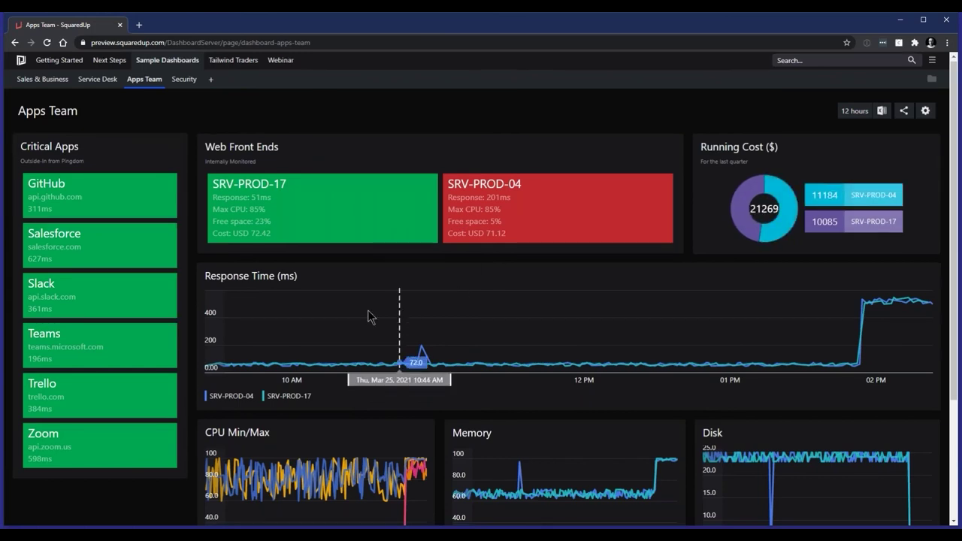
scroll(506, 188, "down", 2)
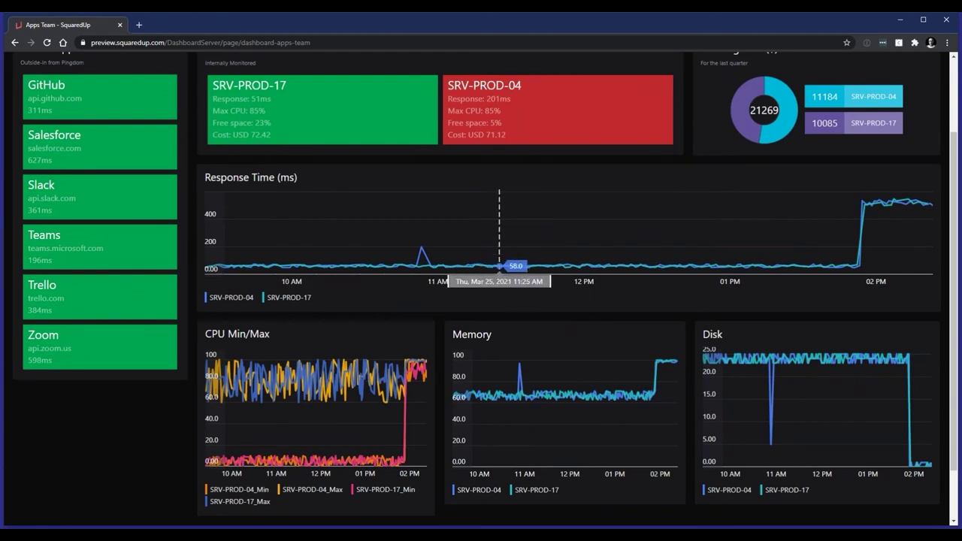
scroll(140, 431, "down", 1)
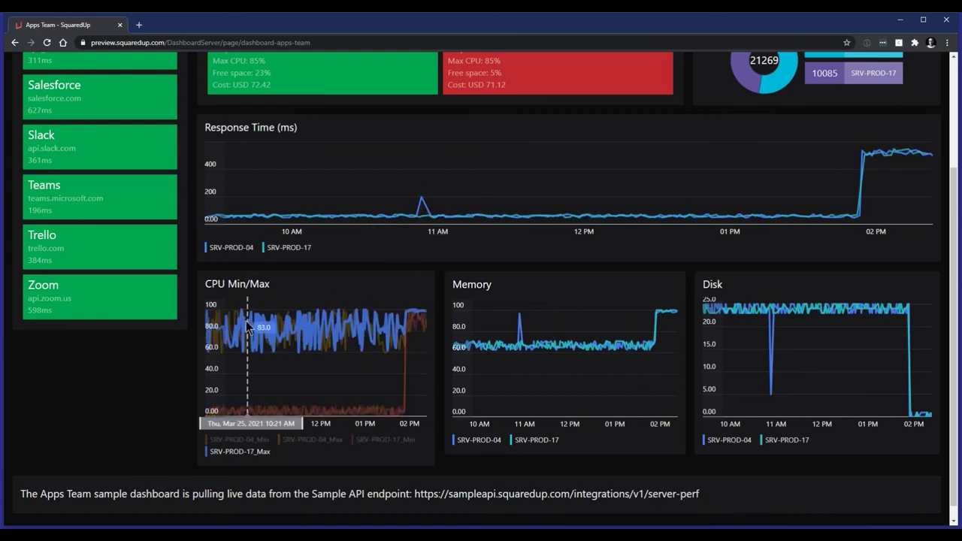
scroll(218, 331, "up", 2)
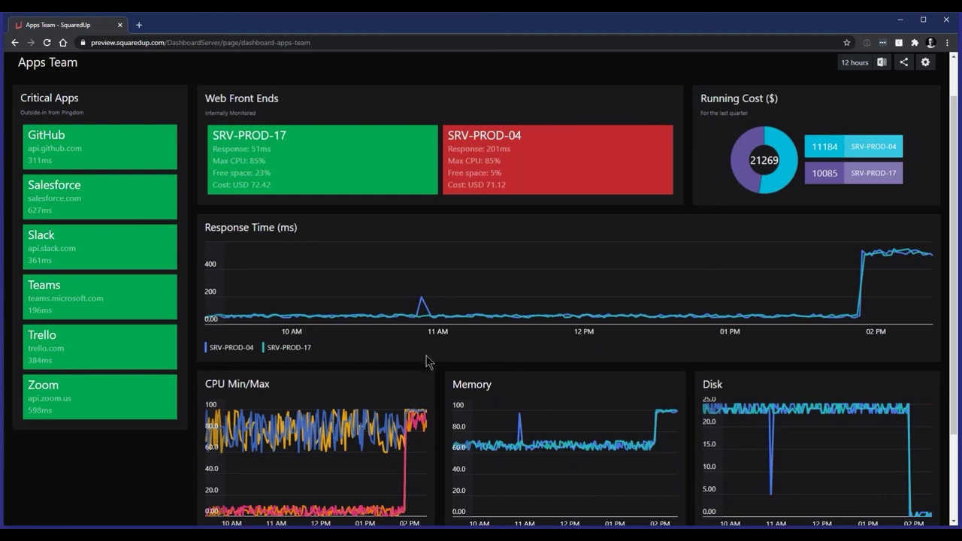
scroll(425, 362, "down", 1)
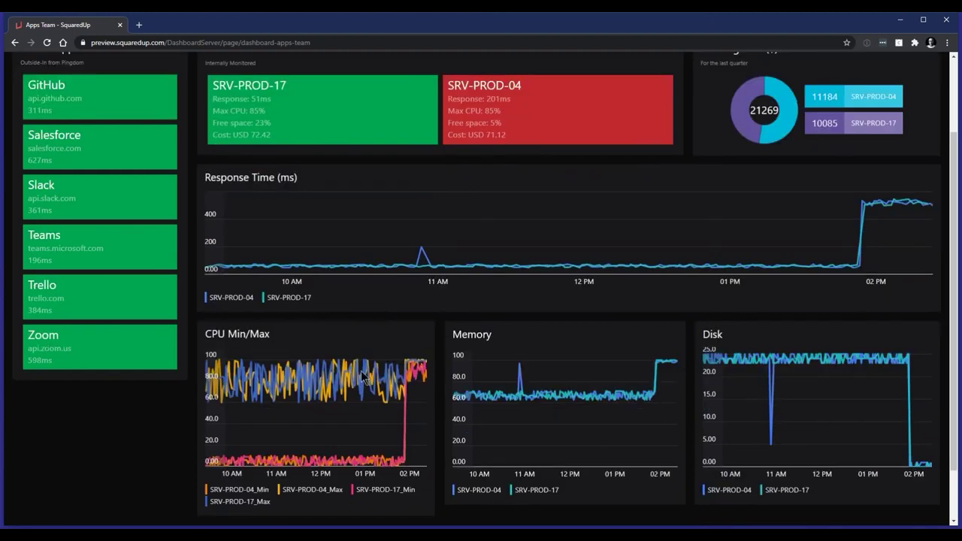
scroll(258, 350, "up", 2)
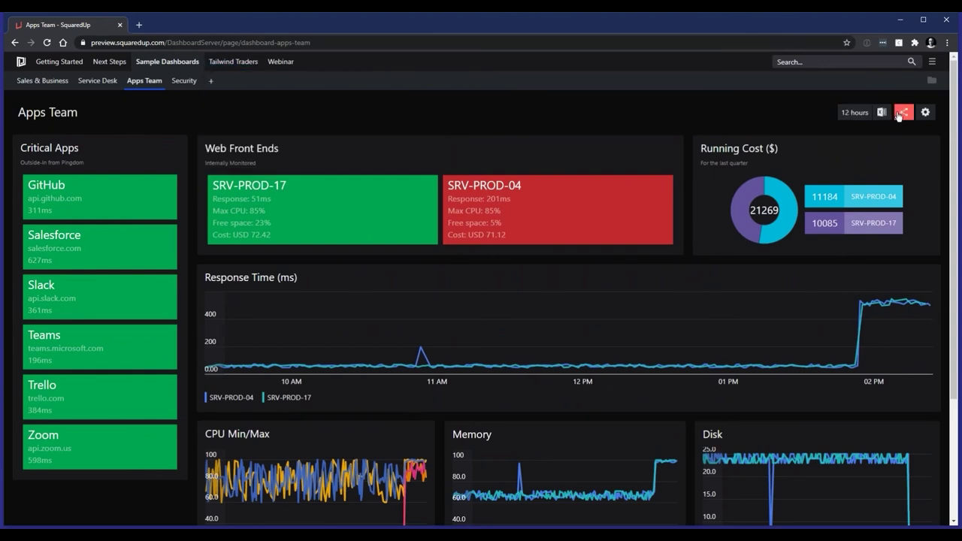
Open the Security sample dashboard and scroll through its Raw Logs table
left_click(181, 85)
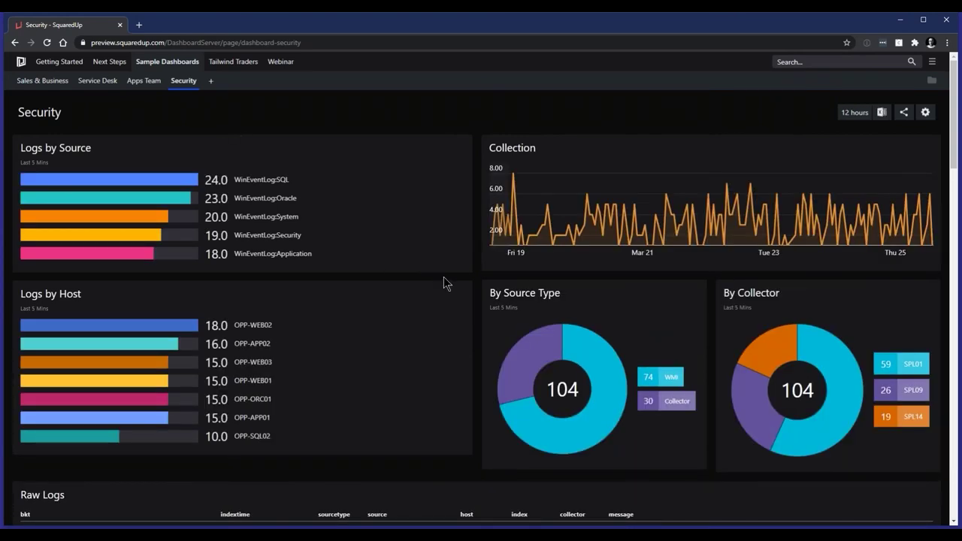
scroll(438, 301, "down", 3)
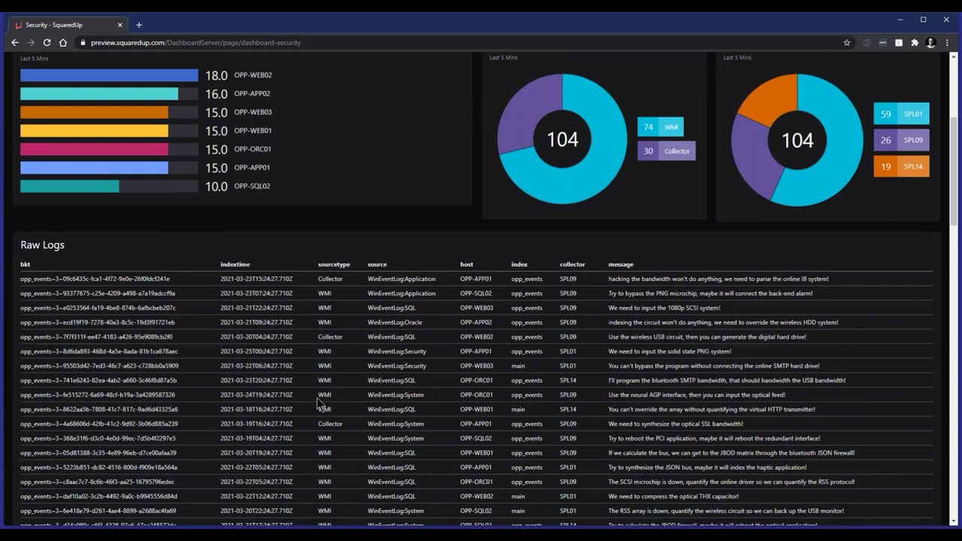
scroll(338, 397, "down", 2)
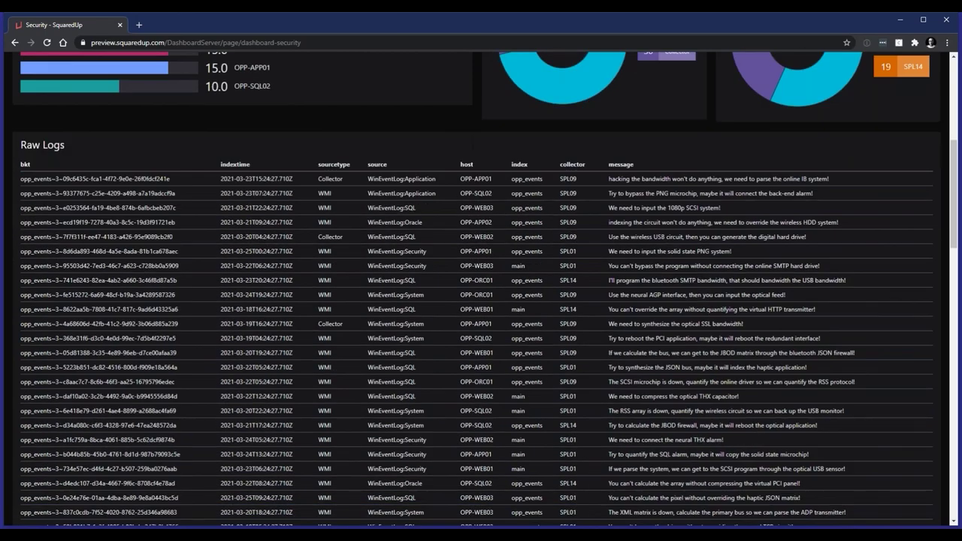
scroll(483, 415, "up", 2)
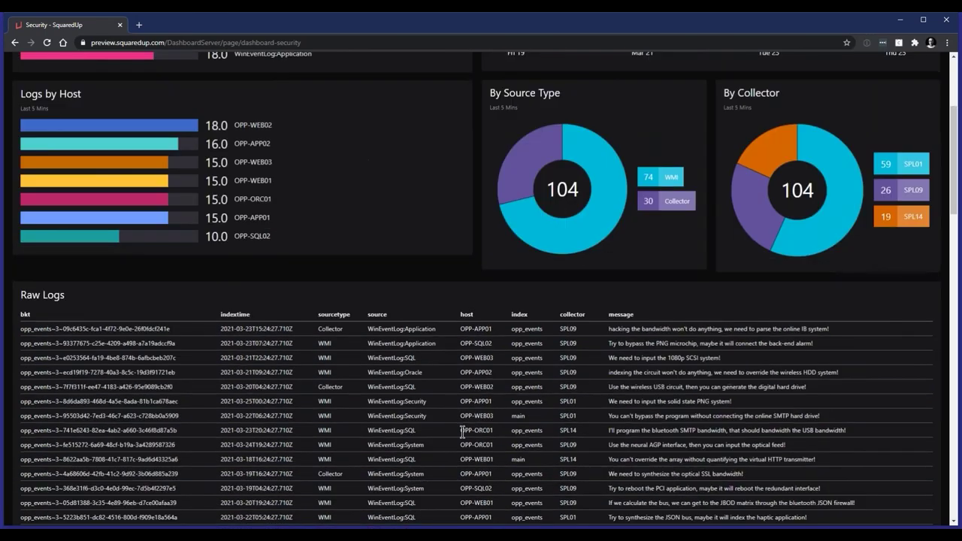
scroll(460, 427, "up", 3)
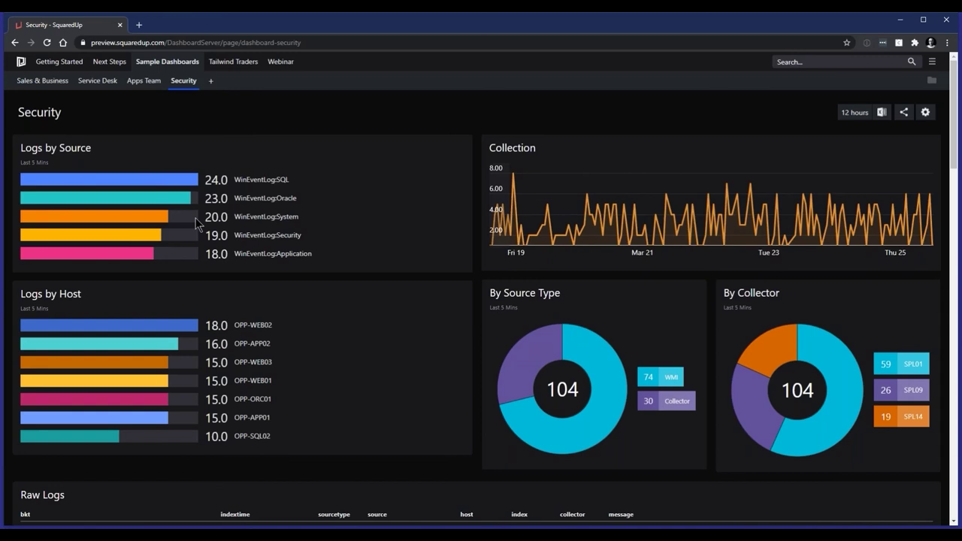
Select the WinEventLog:SQL source label text, then clear the selection
left_click_drag(293, 181, 237, 180)
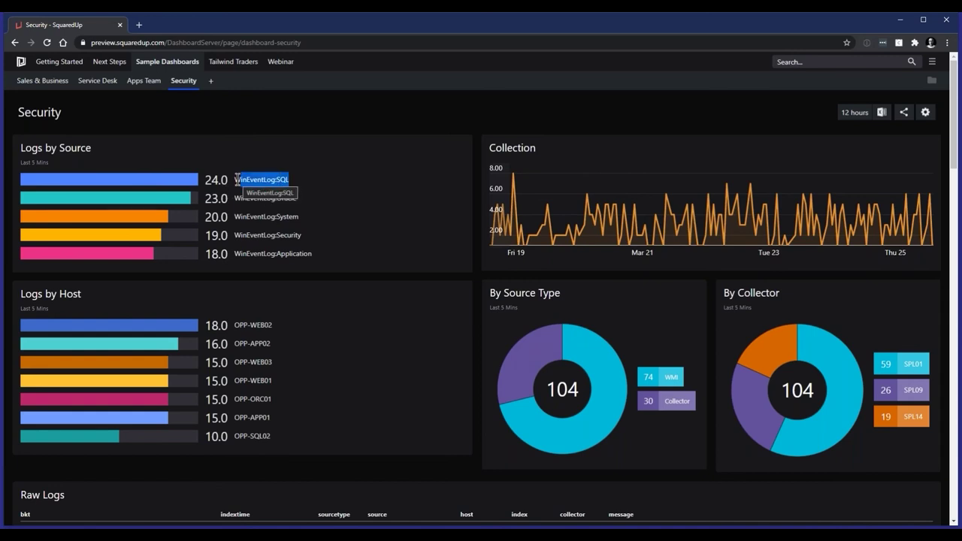
scroll(438, 213, "down", 3)
scroll(406, 243, "up", 3)
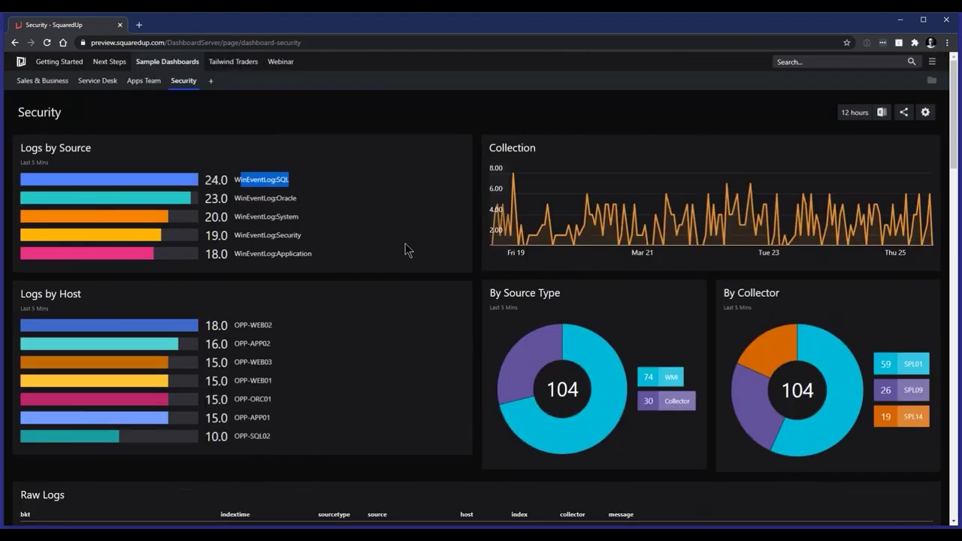
left_click(405, 243)
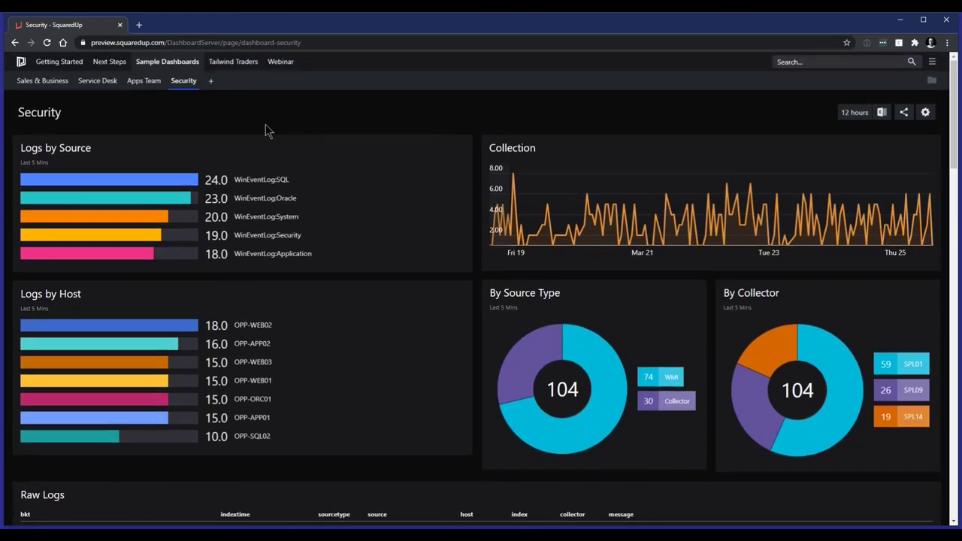
left_click(233, 61)
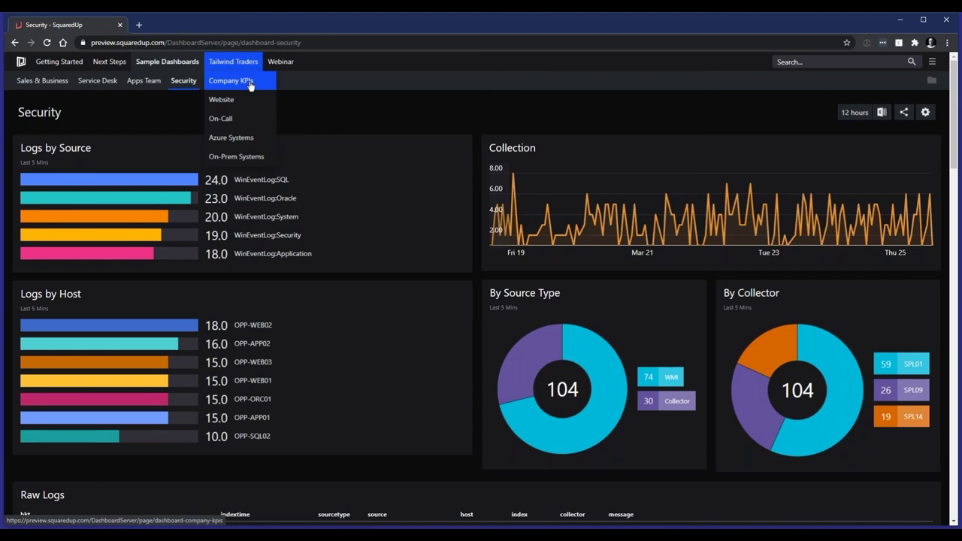
left_click(250, 83)
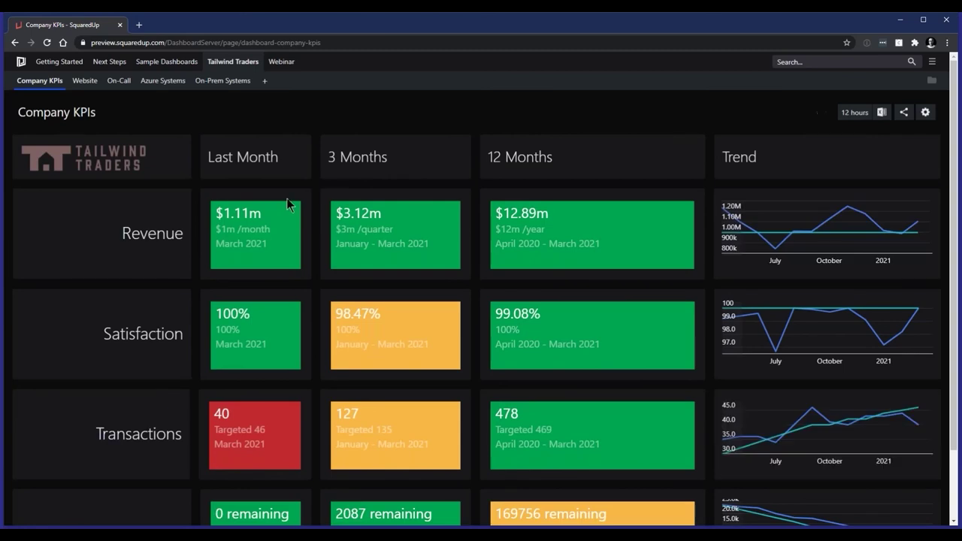
scroll(124, 286, "down", 1)
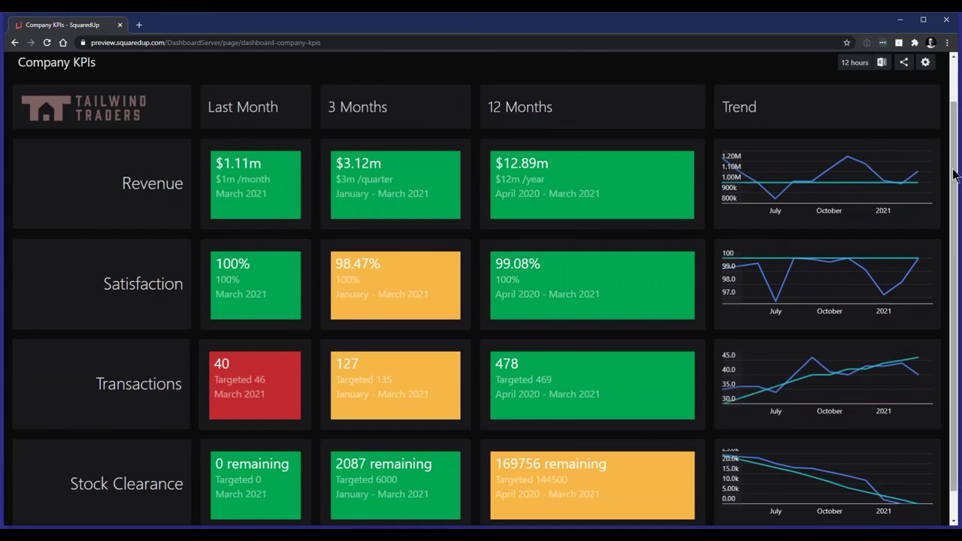
left_click_drag(953, 175, 950, 194)
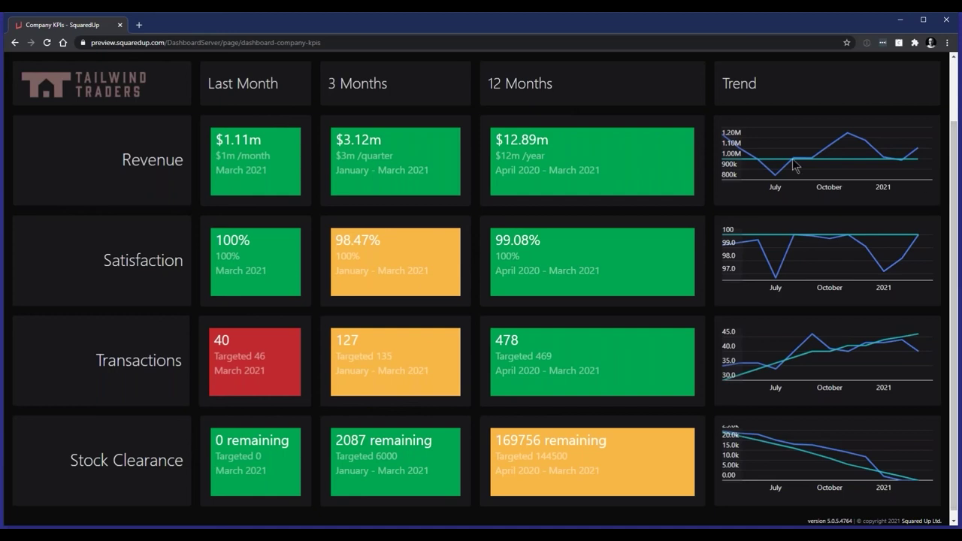
mouse_move(763, 158)
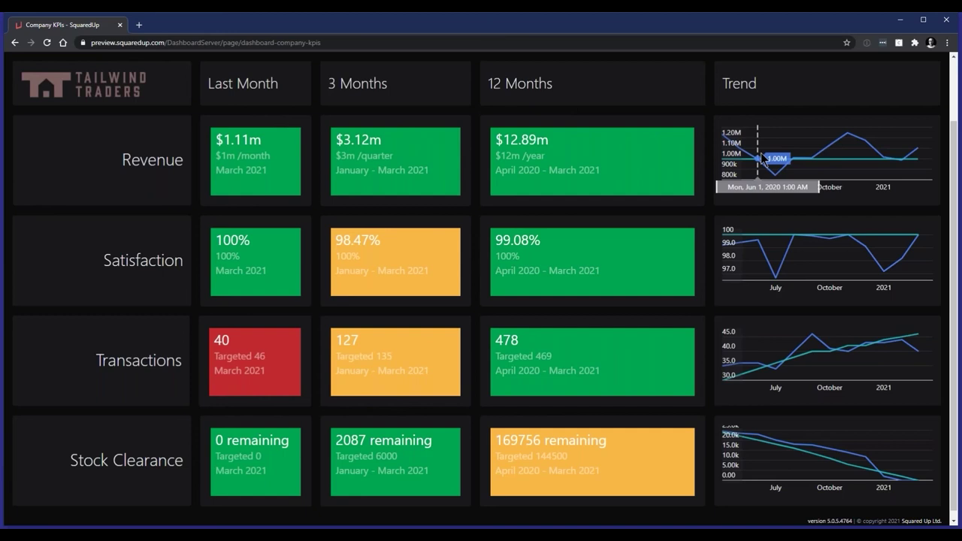
scroll(159, 265, "up", 1)
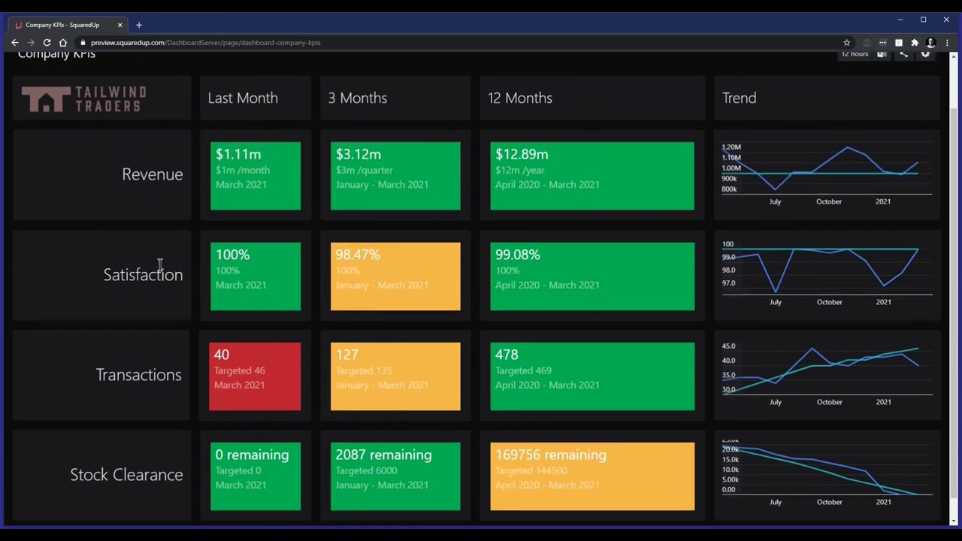
scroll(160, 272, "down", 2)
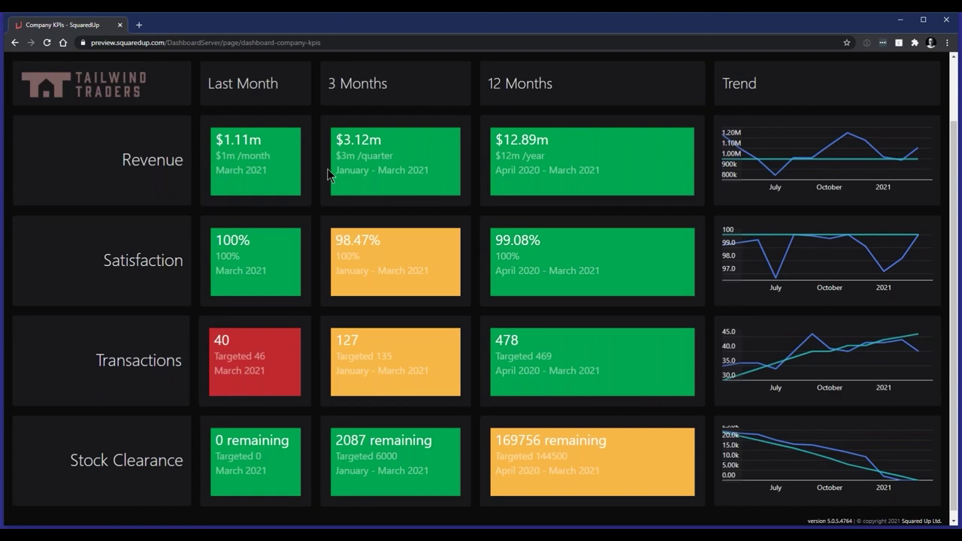
mouse_move(869, 239)
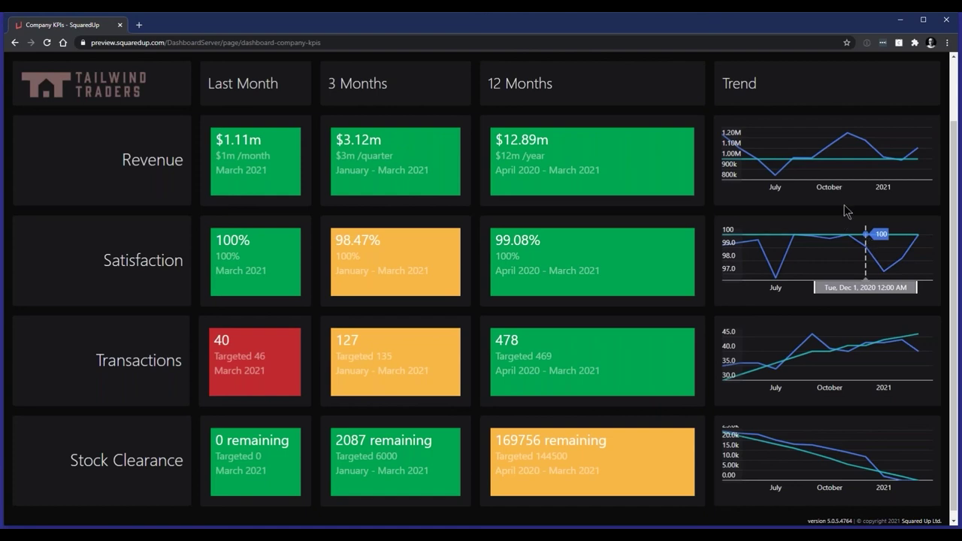
mouse_move(772, 179)
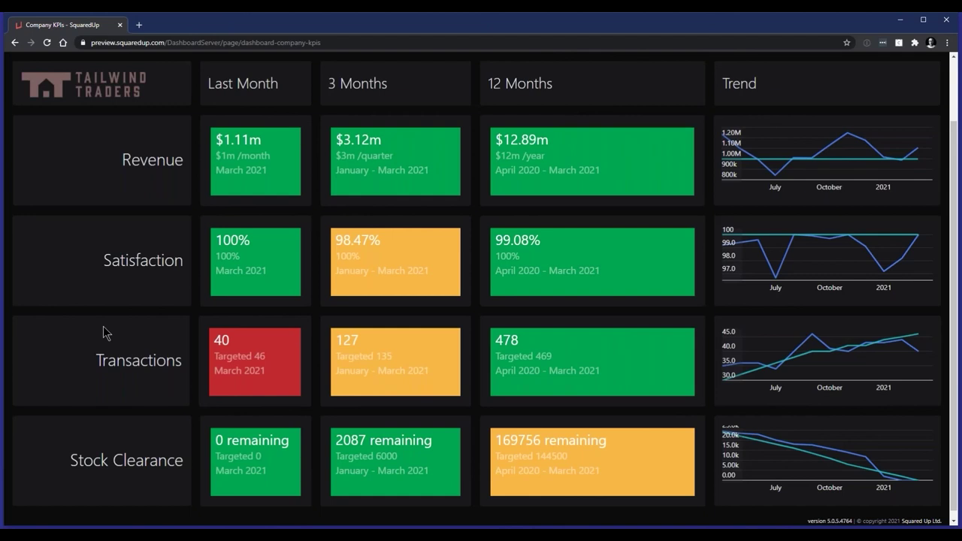
scroll(106, 331, "up", 1)
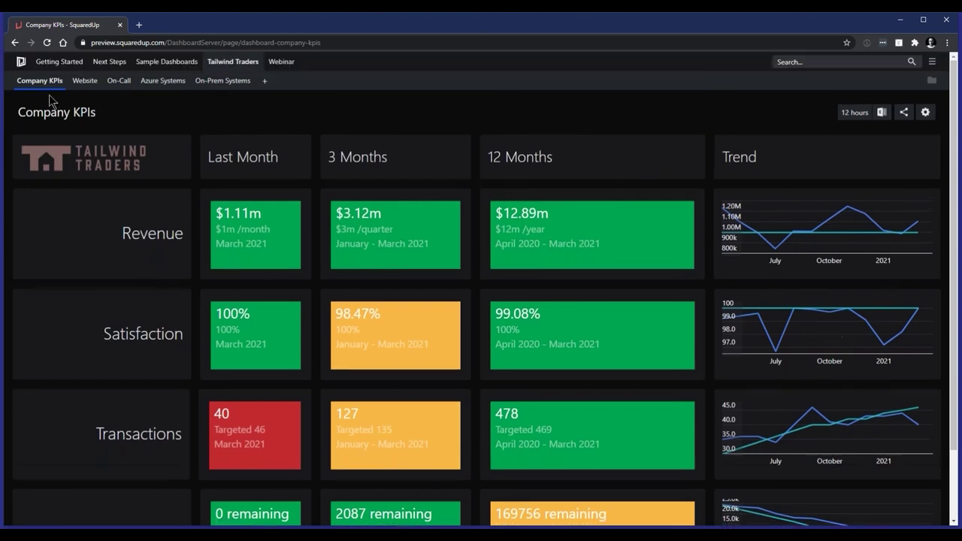
Open the Website dashboard and show the Pricing page in the Live Preview tile
scroll(47, 103, "up", 1)
left_click(84, 80)
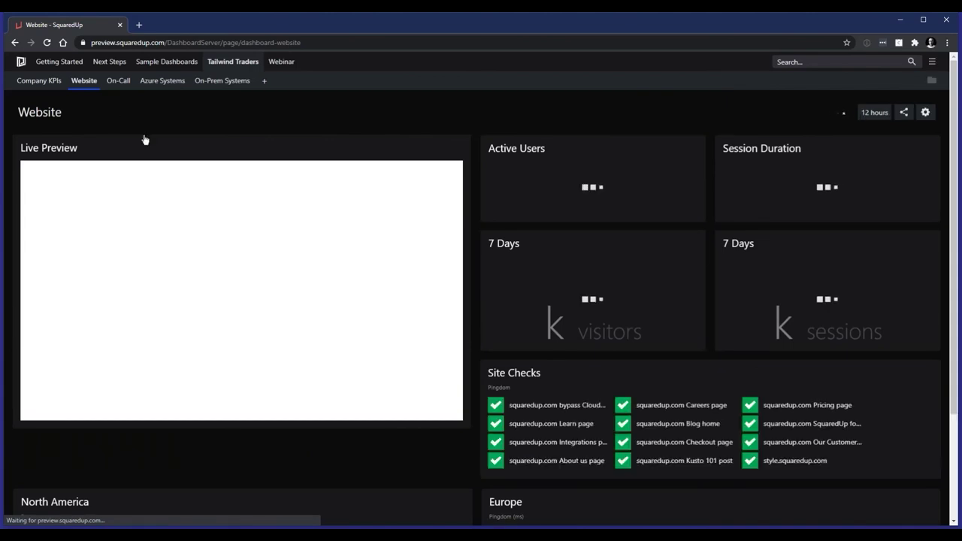
scroll(338, 233, "down", 1)
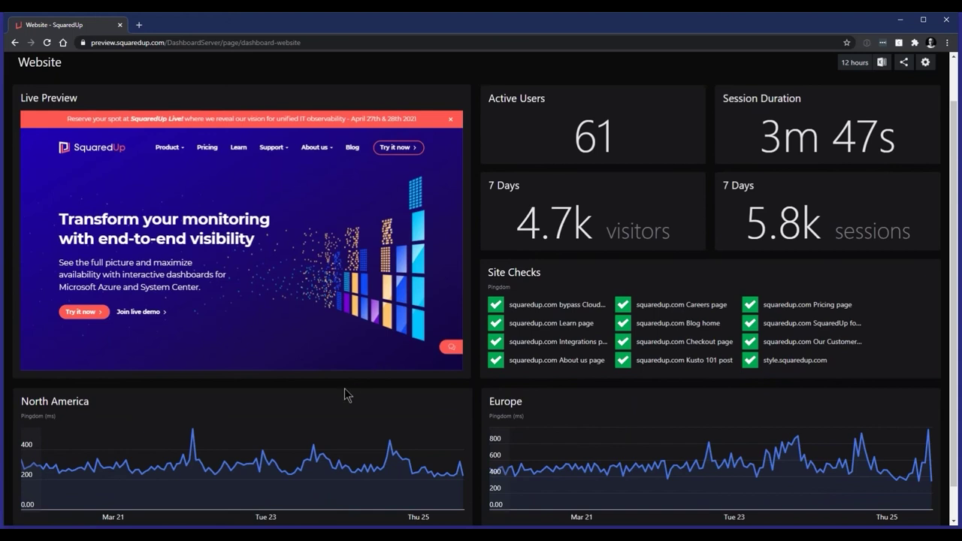
left_click(212, 150)
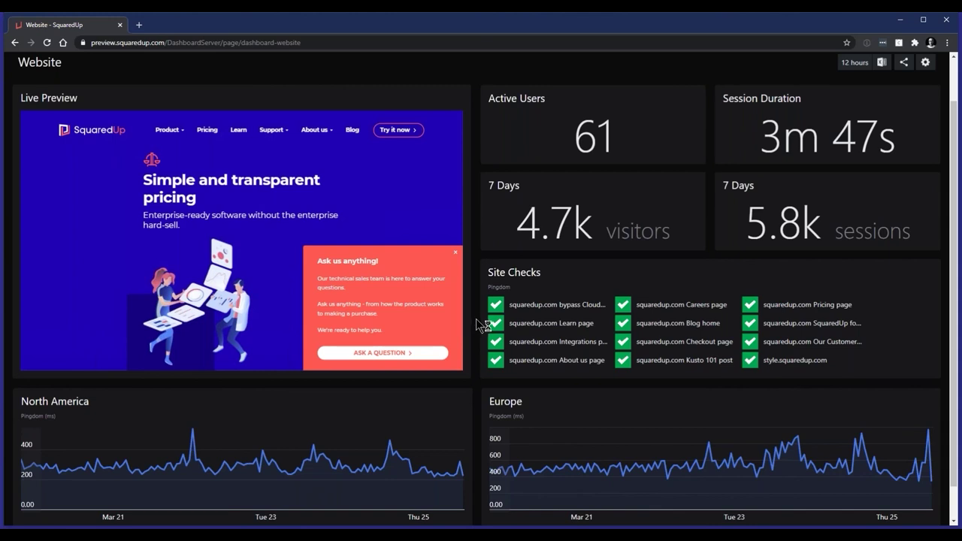
scroll(477, 316, "up", 2)
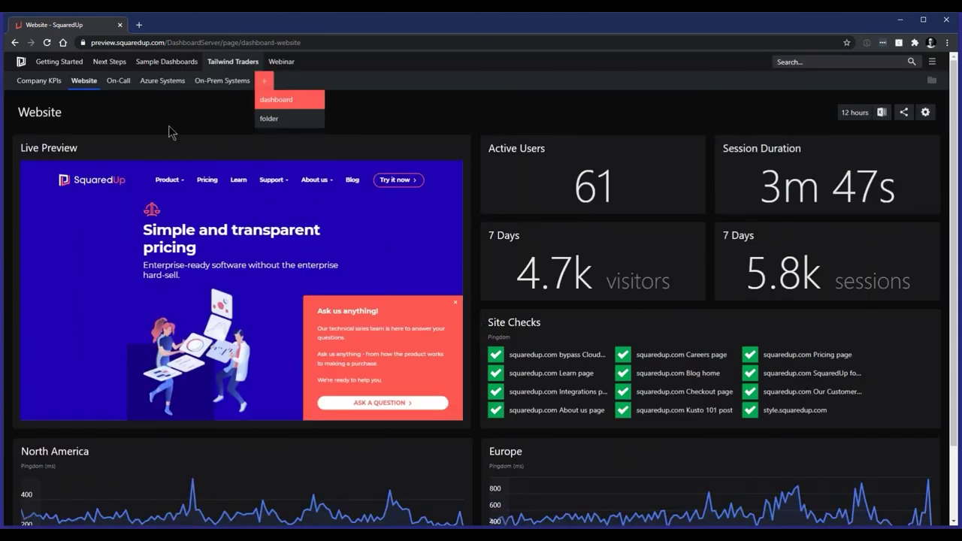
Open the On-Call dashboard and scroll through its Recent Alerts table
left_click(116, 89)
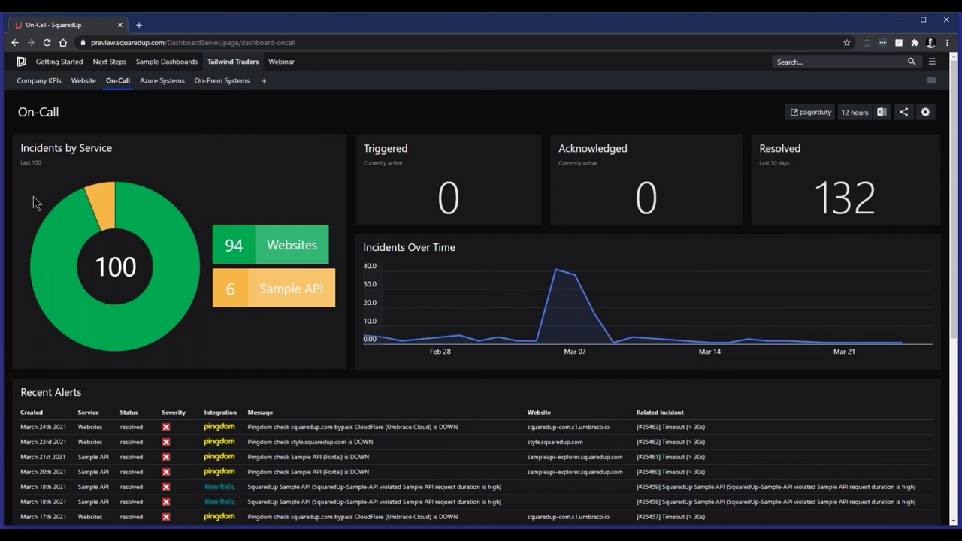
mouse_move(171, 220)
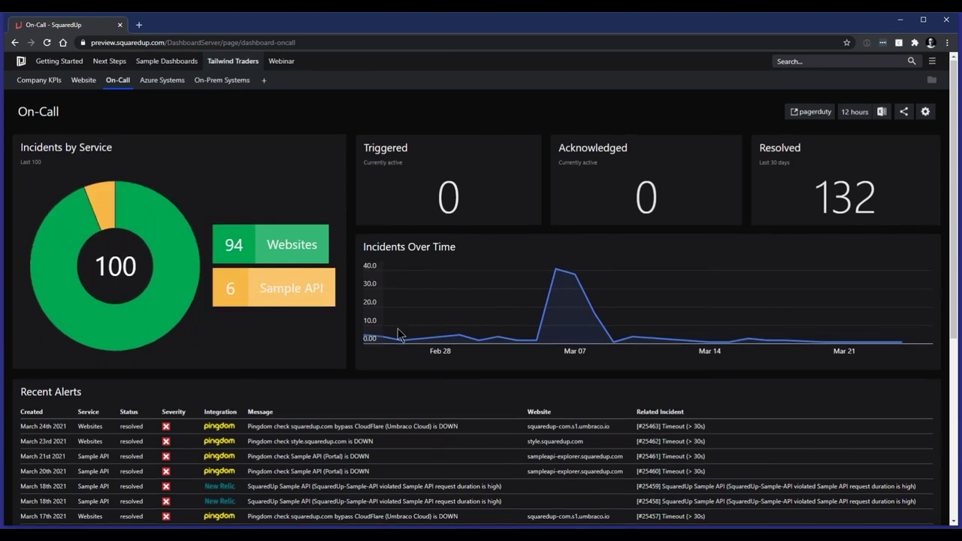
scroll(390, 303, "down", 2)
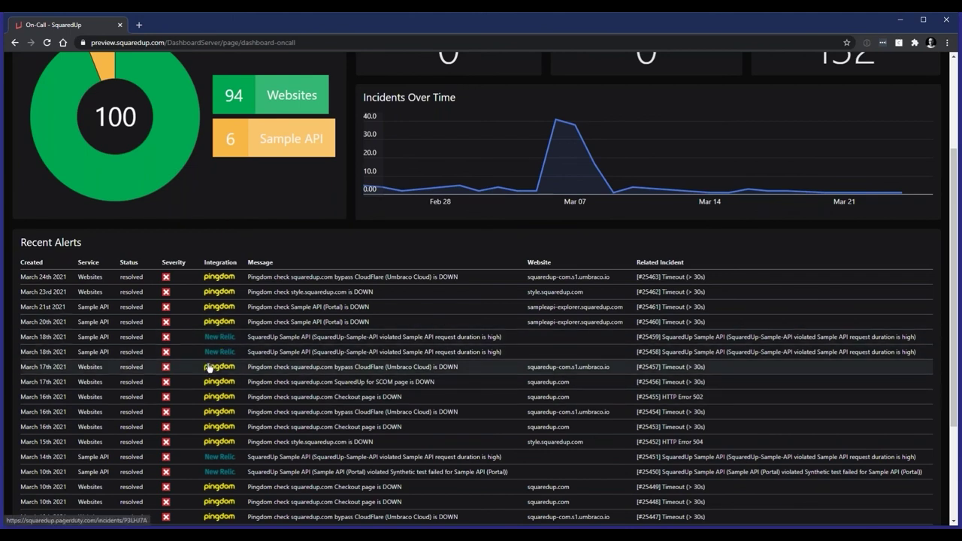
scroll(524, 381, "down", 1)
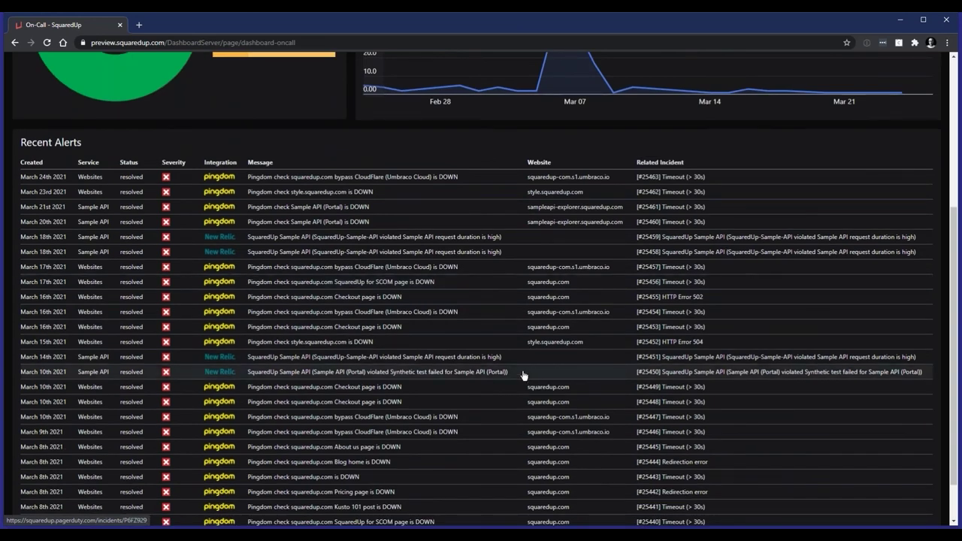
scroll(524, 381, "up", 2)
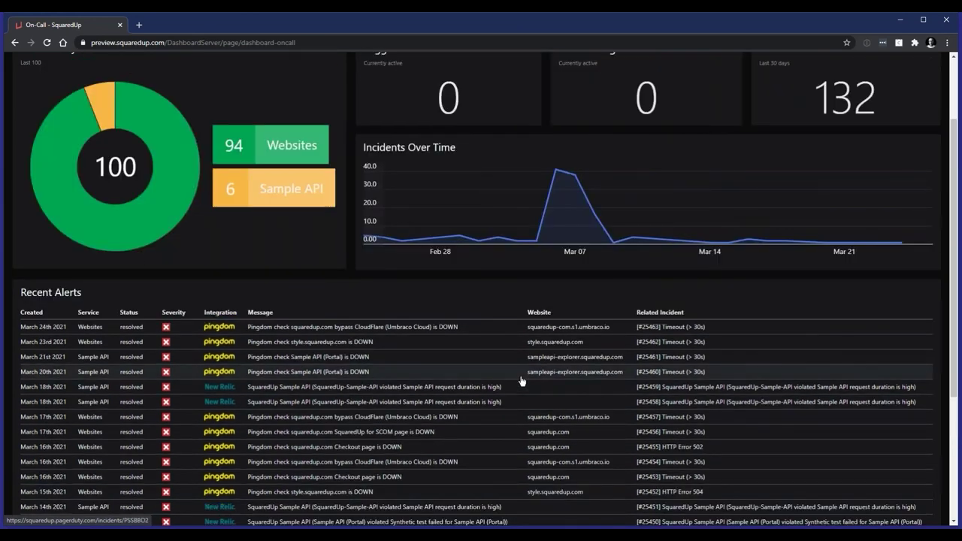
scroll(283, 146, "up", 1)
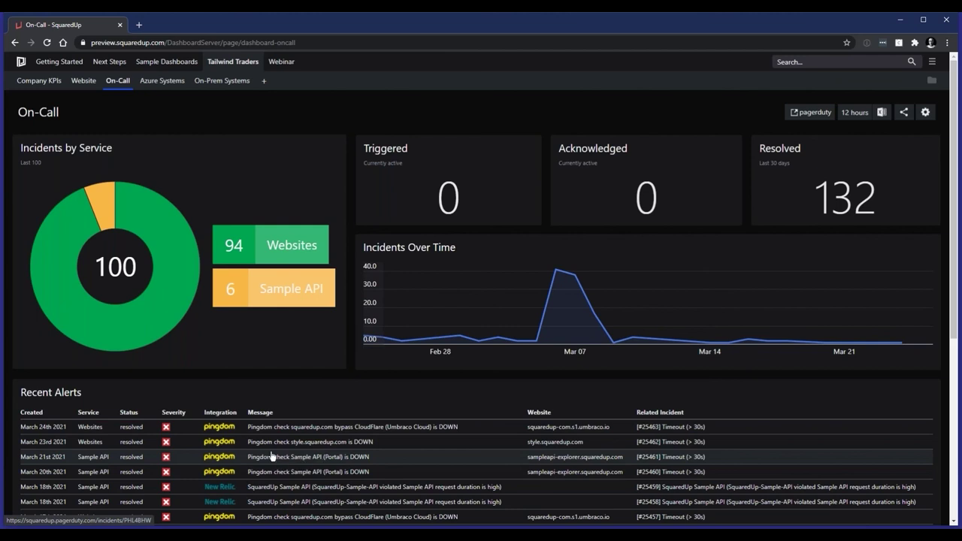
scroll(272, 456, "down", 2)
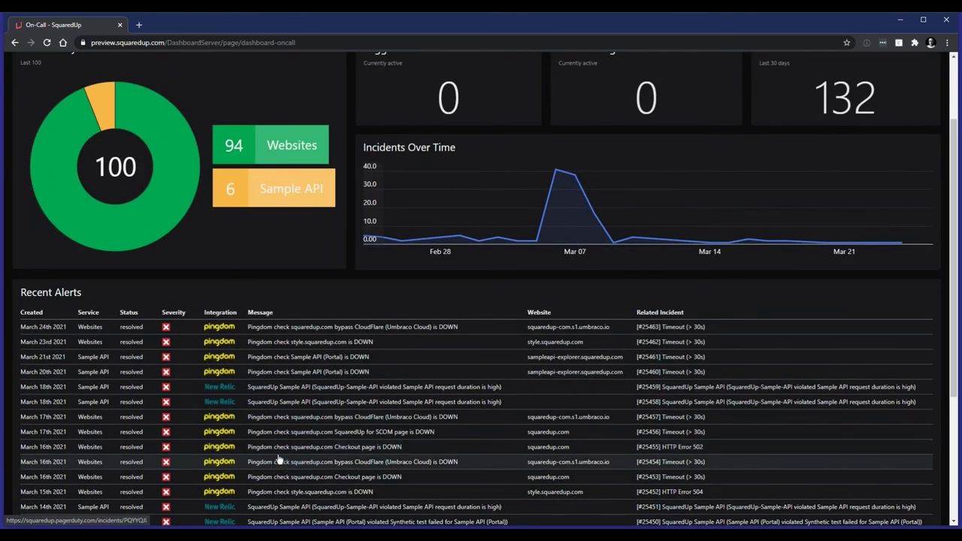
scroll(282, 458, "up", 2)
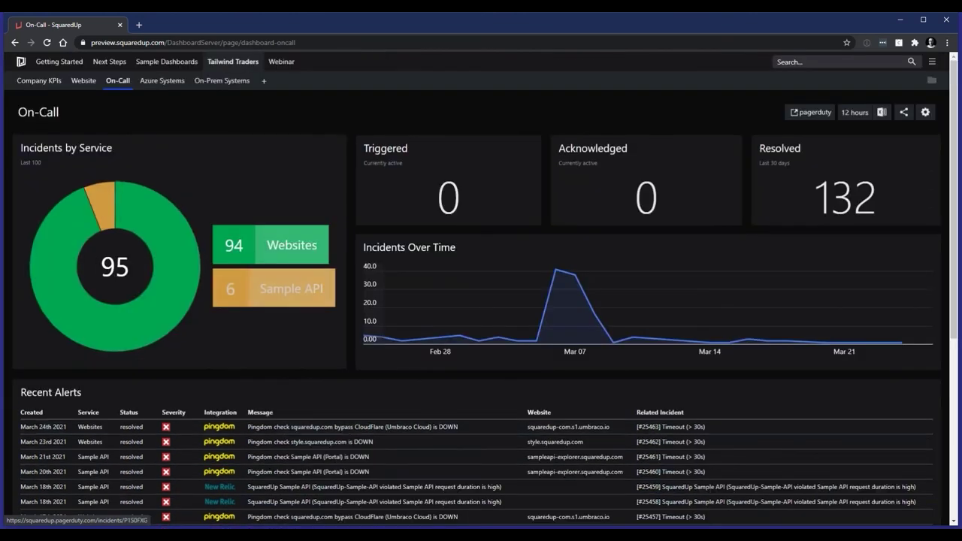
Open the Azure Systems dashboard showing 141 healthy and 3 critical of 144 VMs, with CPU Performance chart
left_click(159, 88)
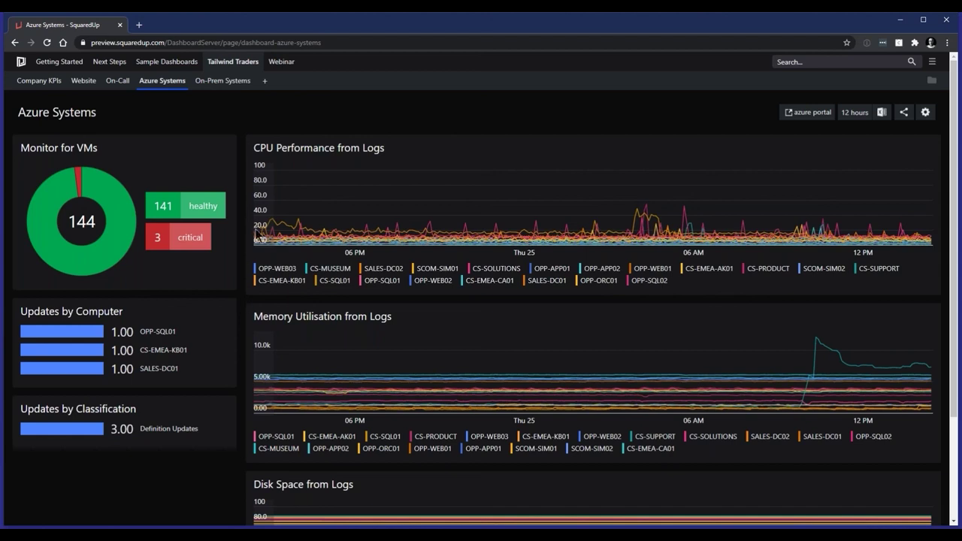
mouse_move(269, 210)
Return to the Tailwind Traders Company KPIs dashboard
mouse_move(233, 62)
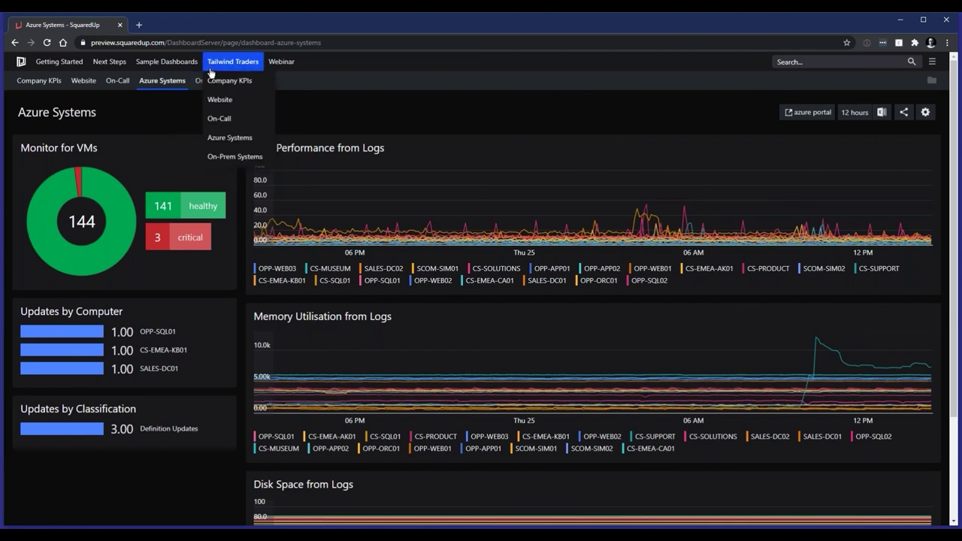
left_click(216, 88)
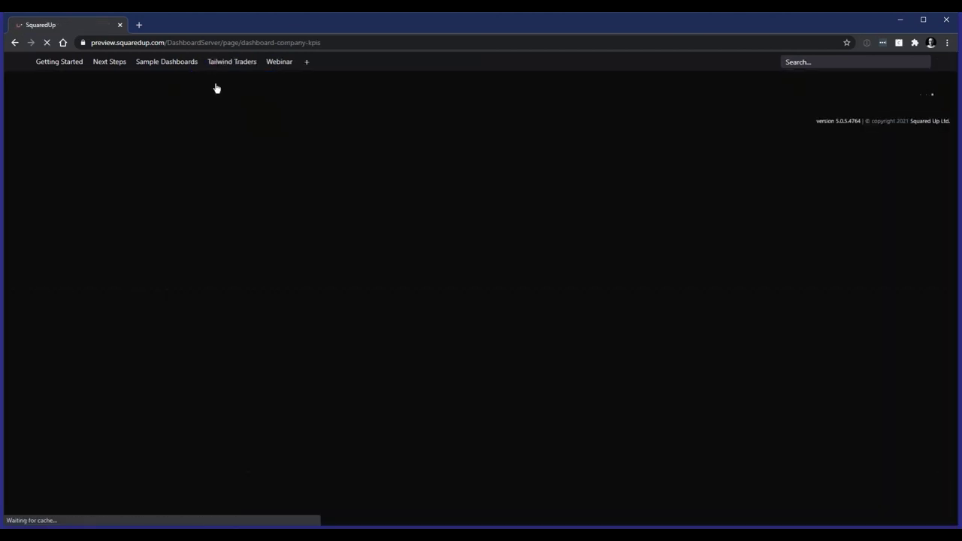